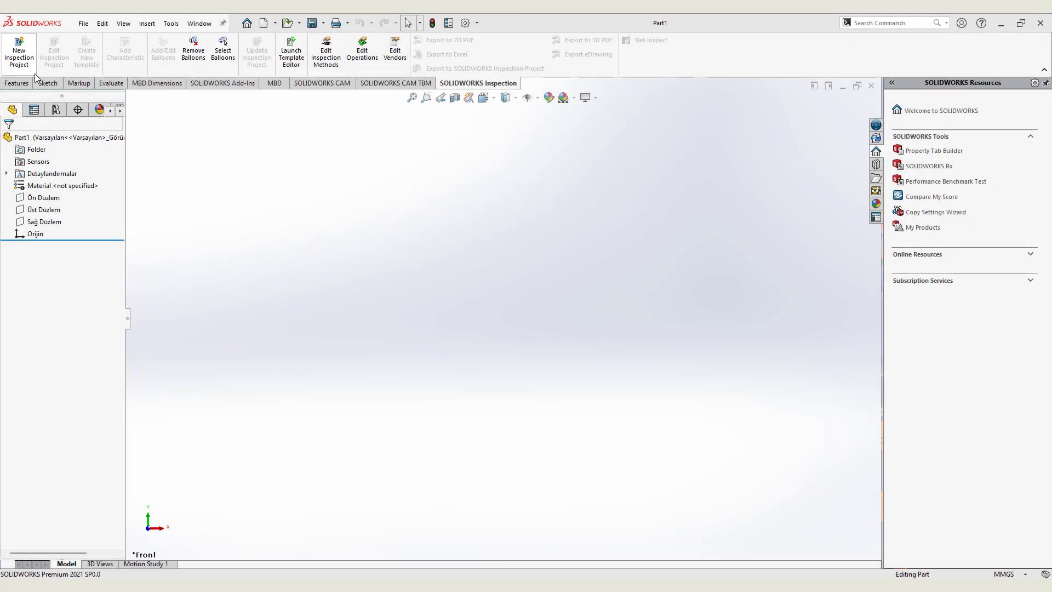
Step: Start a sketch on Ön Düzlem and draw two concentric circles at the origin
left_click(48, 83)
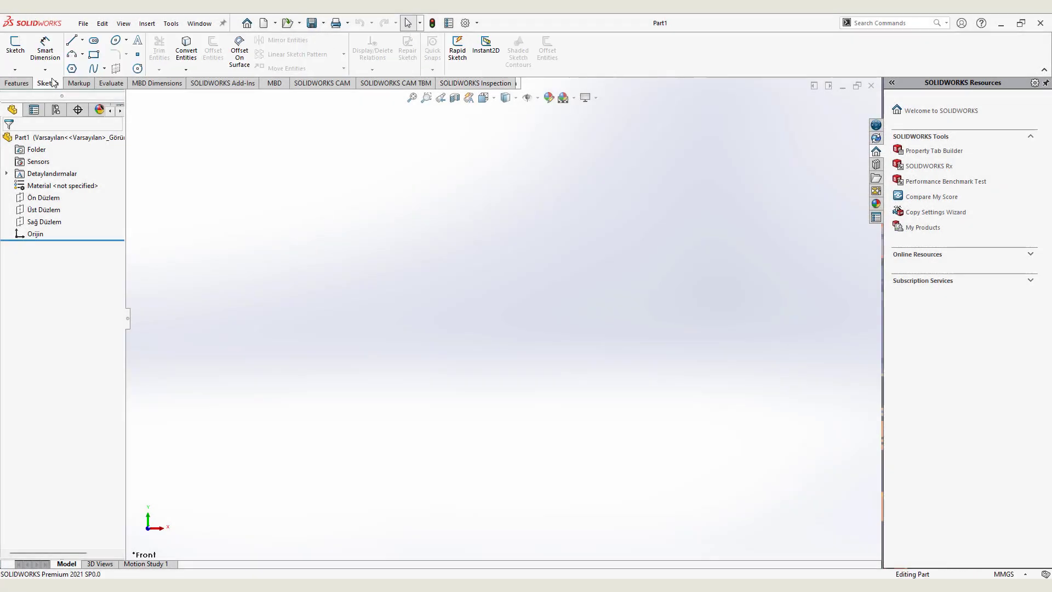
left_click(15, 45)
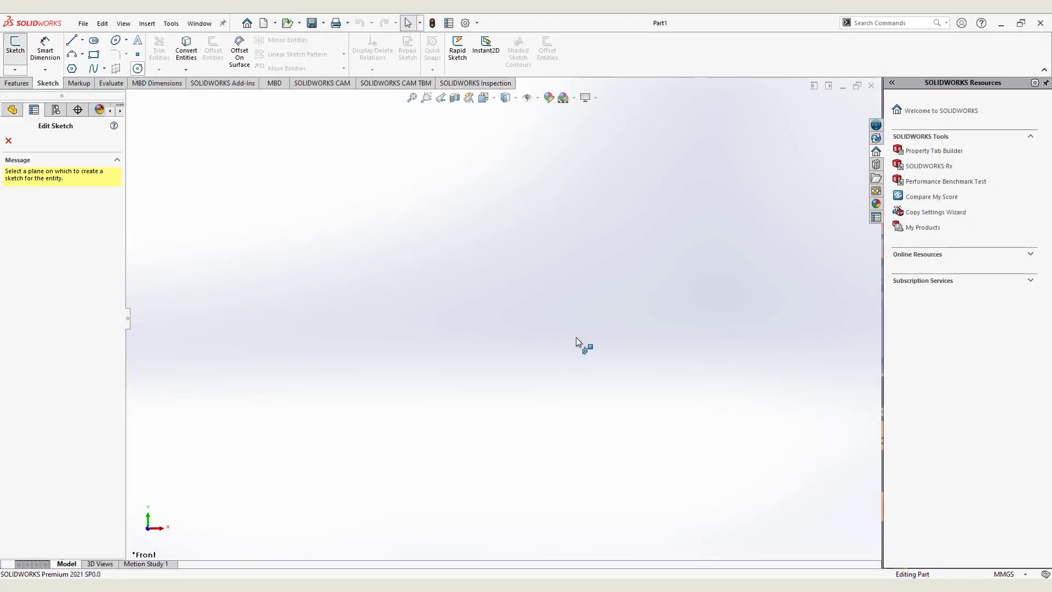
left_click(460, 287)
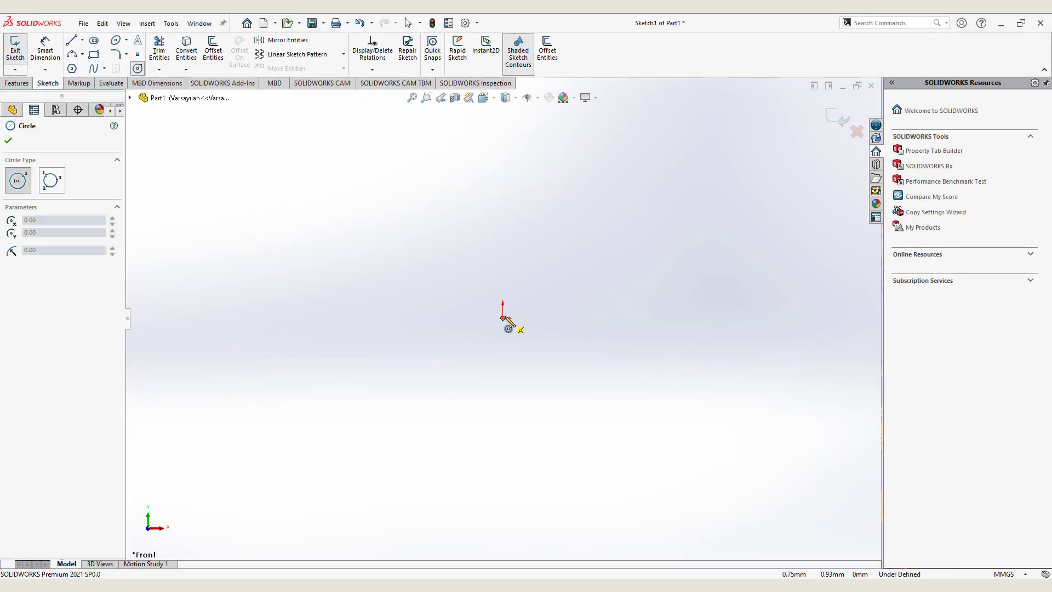
left_click(503, 318)
left_click(534, 274)
left_click(504, 318)
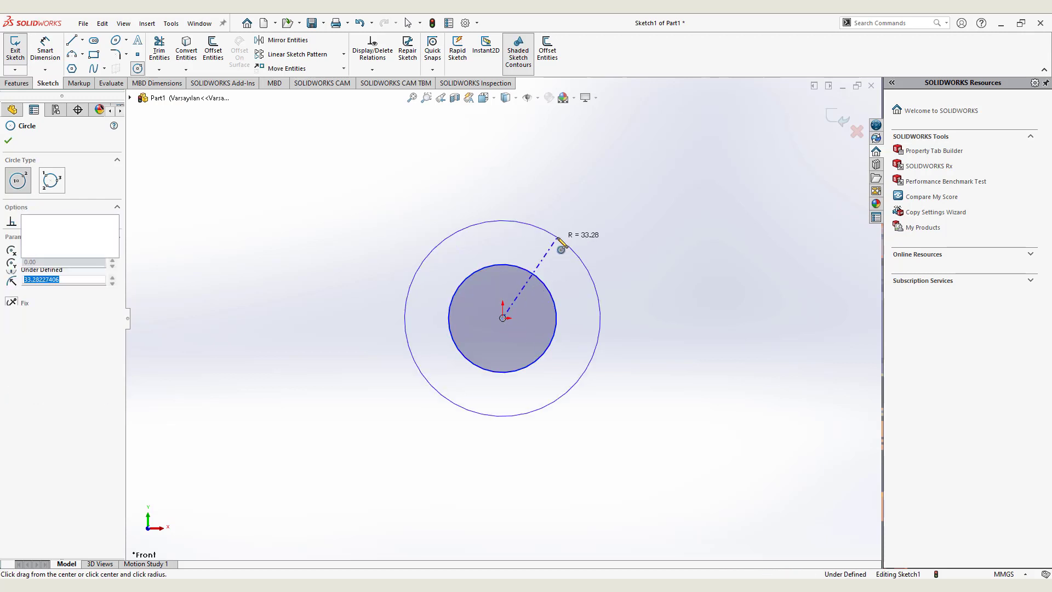
left_click(565, 242)
Step: Dimension the two circles to Ø25 and Ø40 mm
left_click(38, 48)
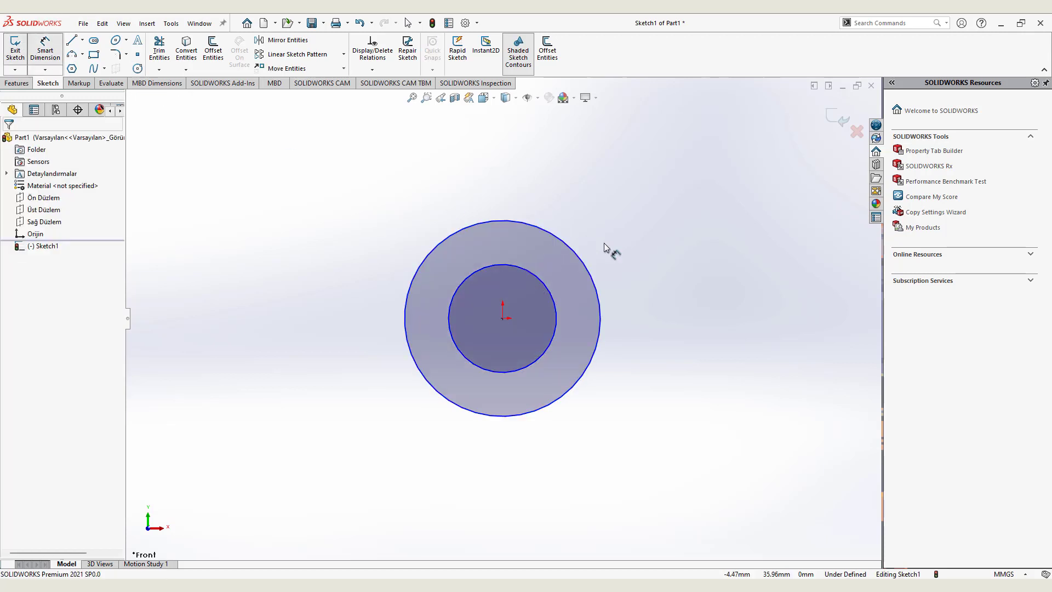
left_click(577, 253)
left_click(662, 225)
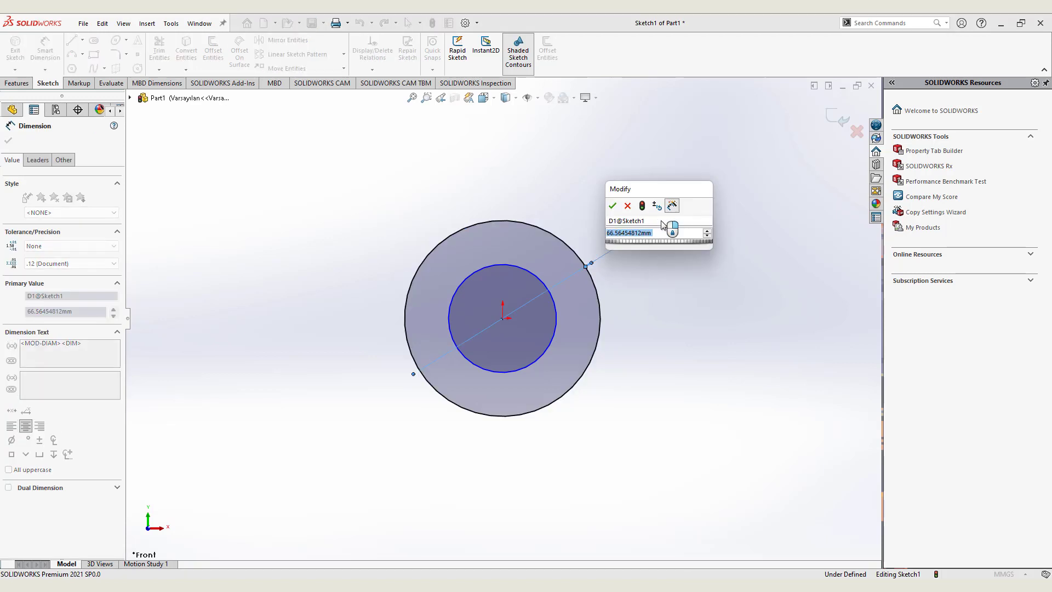
type("25")
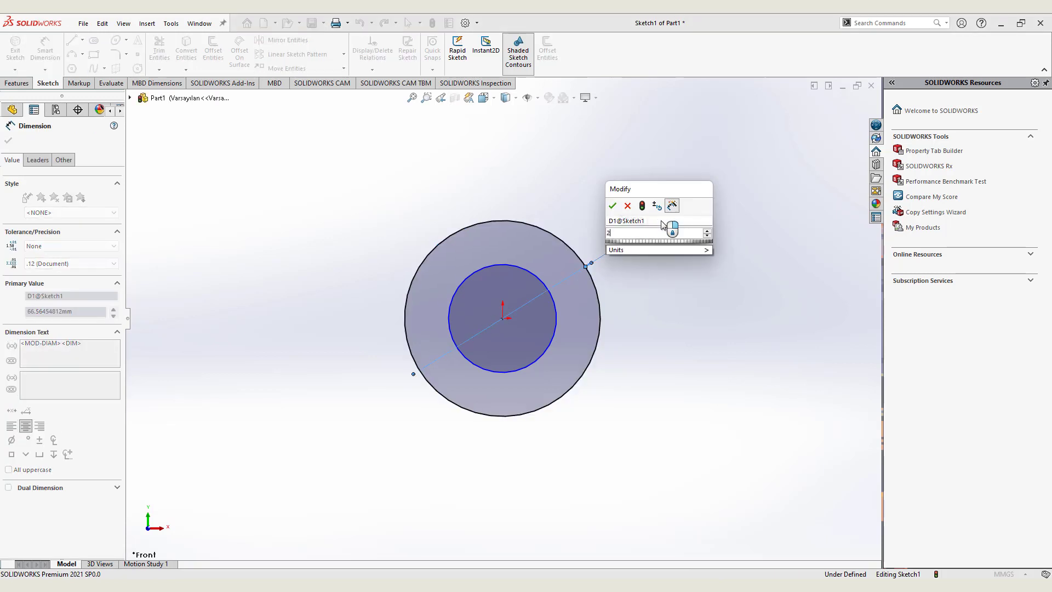
key("Return")
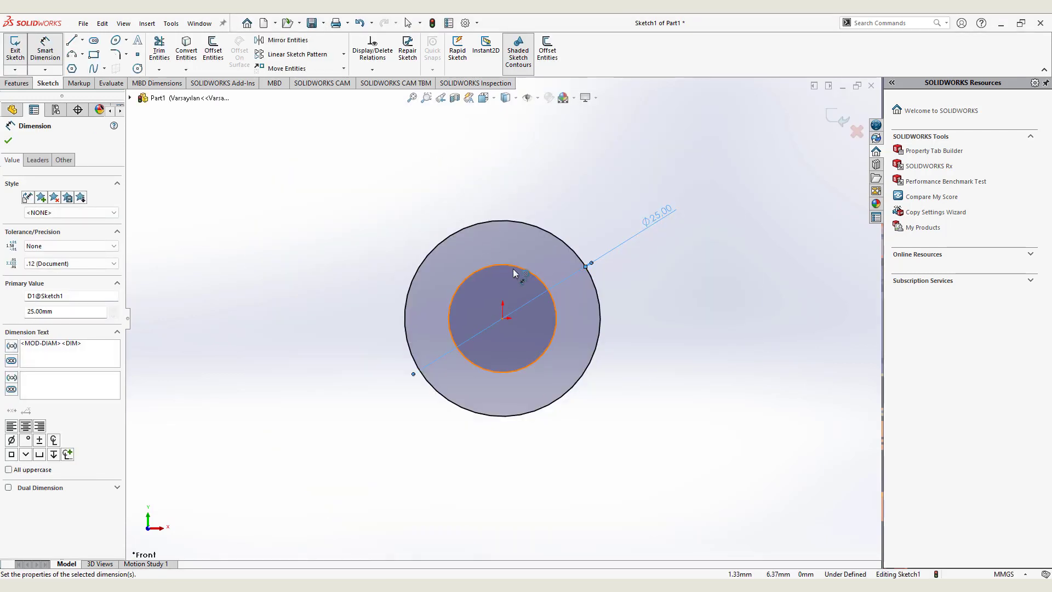
left_click(503, 265)
left_click(460, 150)
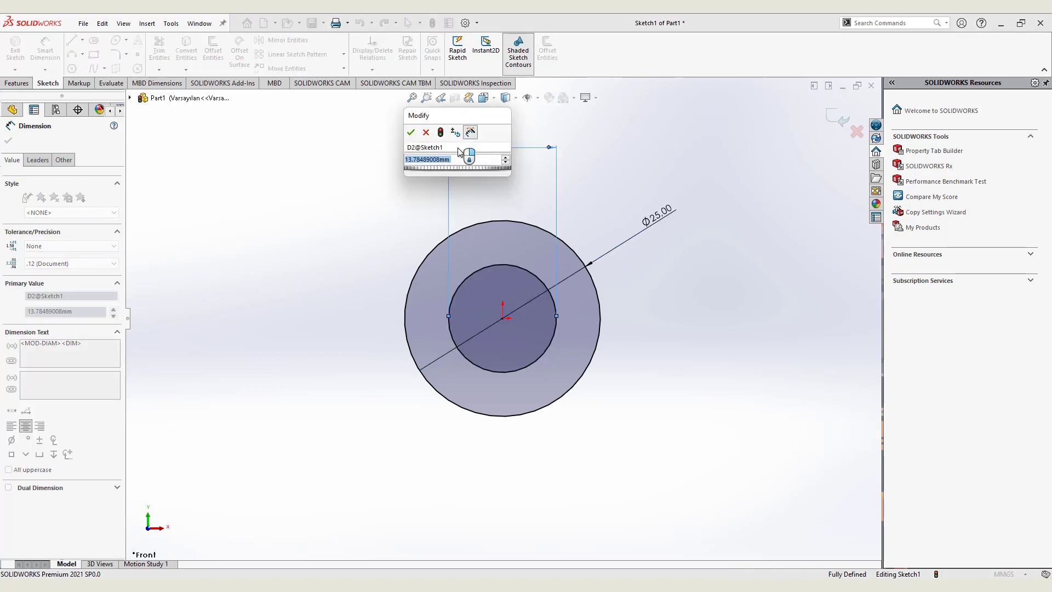
type("40")
key("Return")
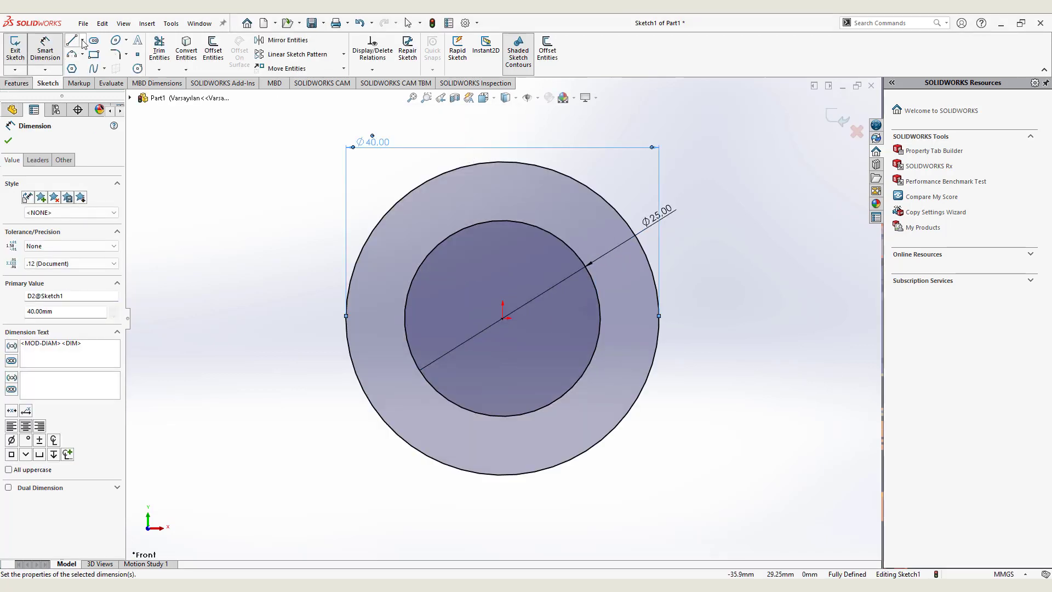
left_click(82, 40)
Step: Draw a vertical centerline from the origin up to the top of the Ø25 circle
left_click(98, 62)
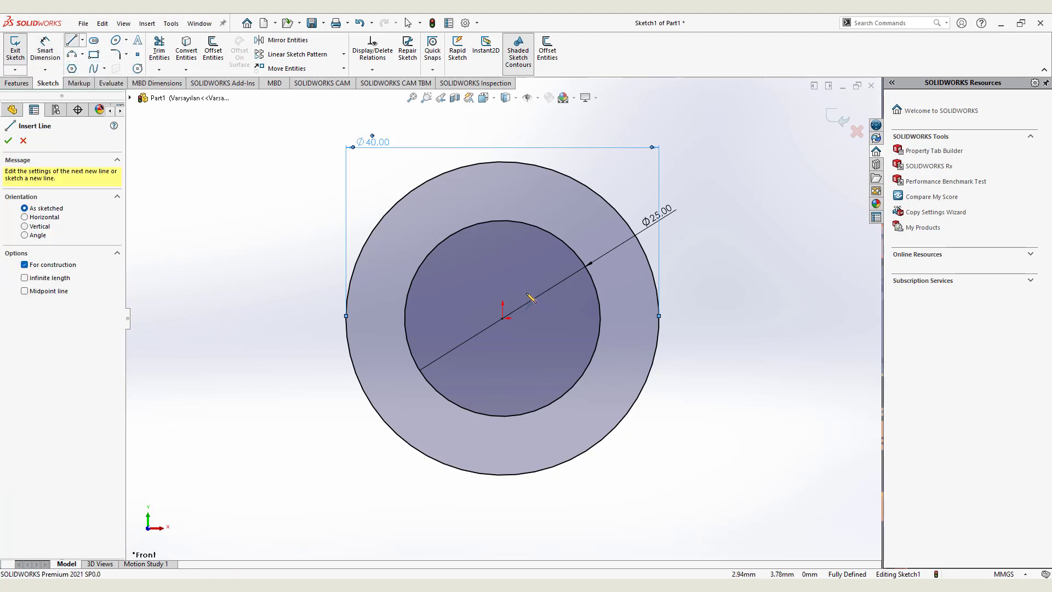
left_click(503, 317)
key("Escape")
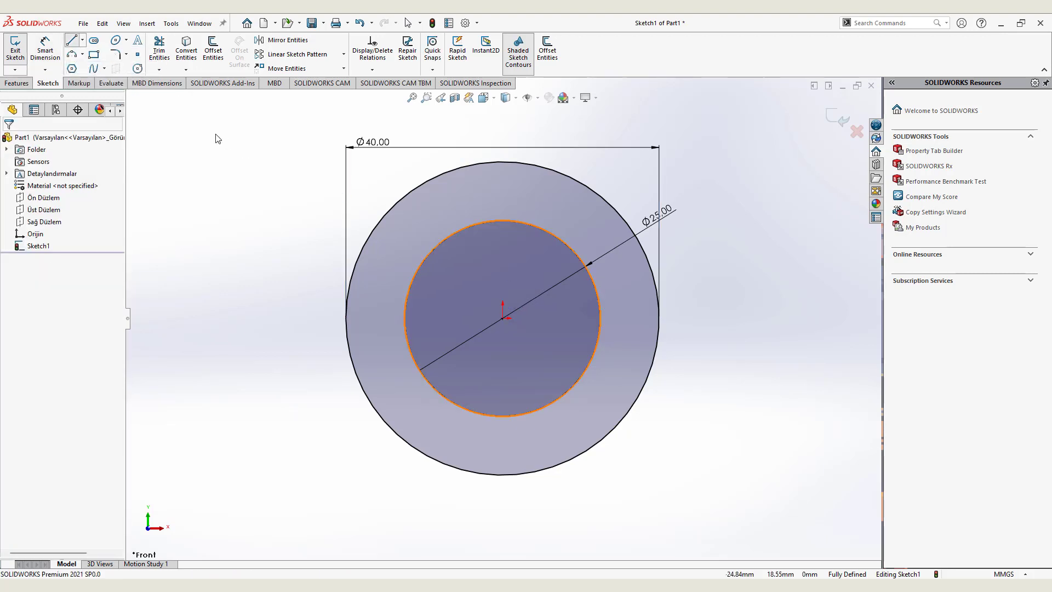
left_click(82, 40)
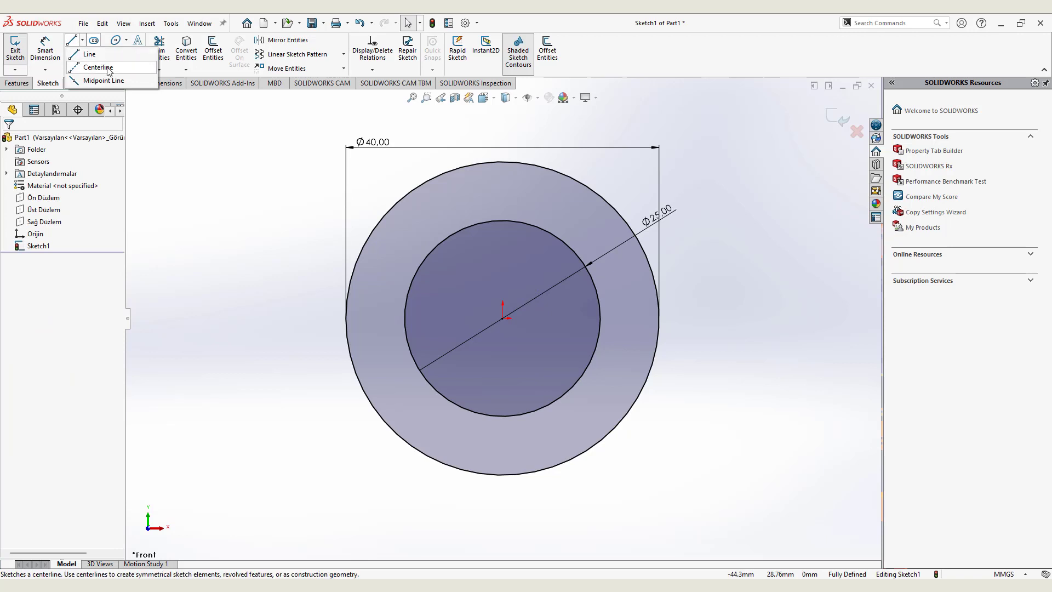
left_click(96, 67)
left_click(503, 318)
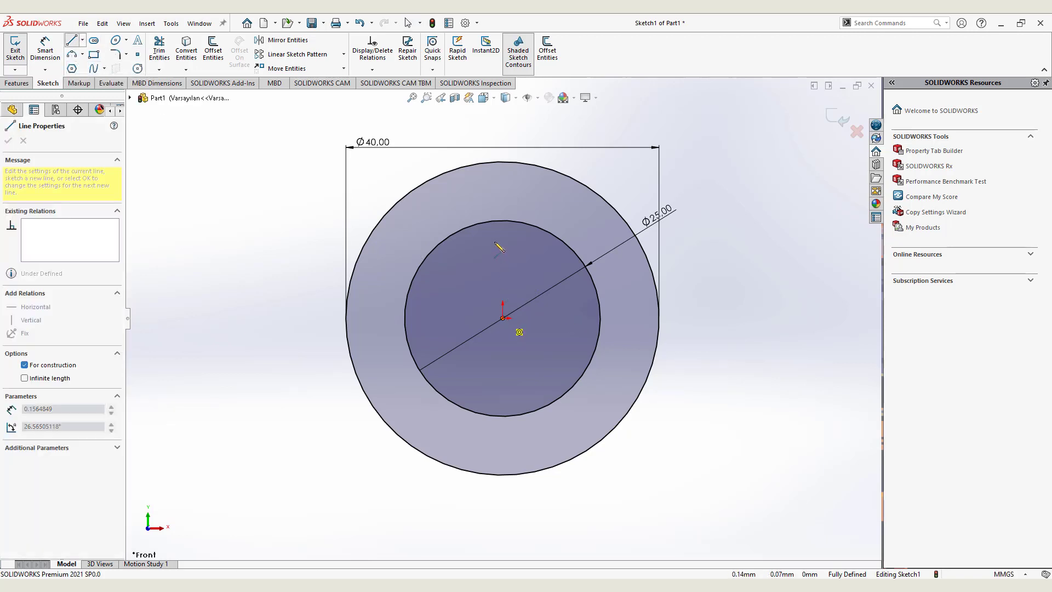
left_click(503, 221)
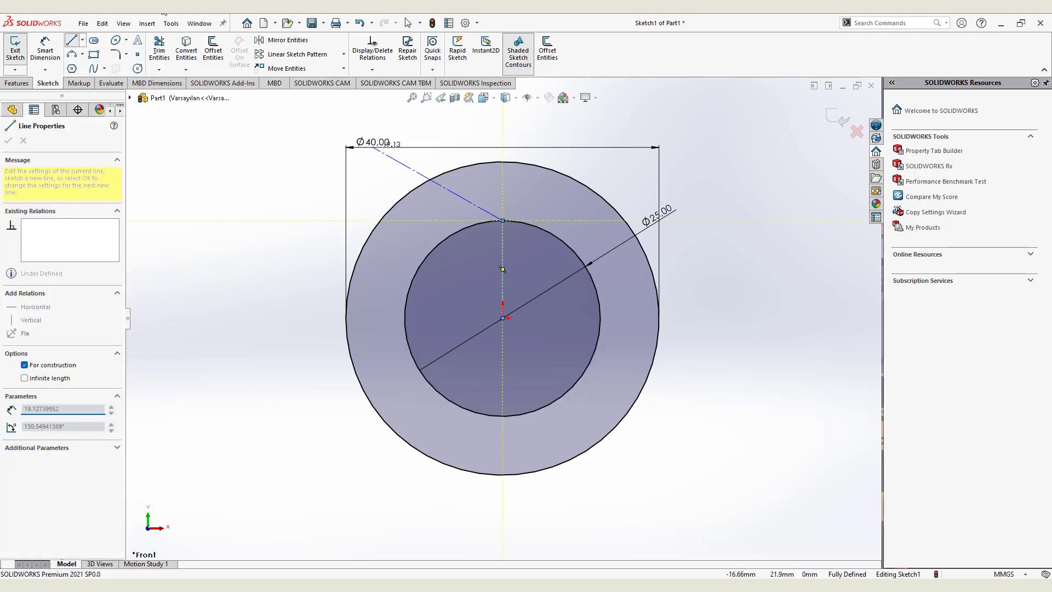
Step: Sketch the three half-keyway notch lines rising from the top of the Ø25 circle
left_click(82, 40)
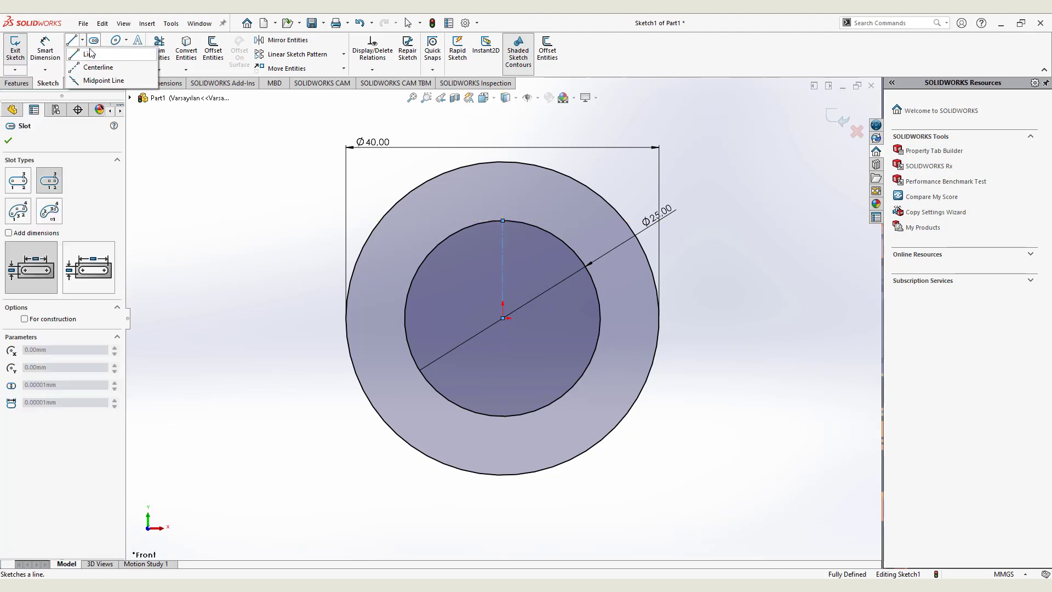
left_click(503, 221)
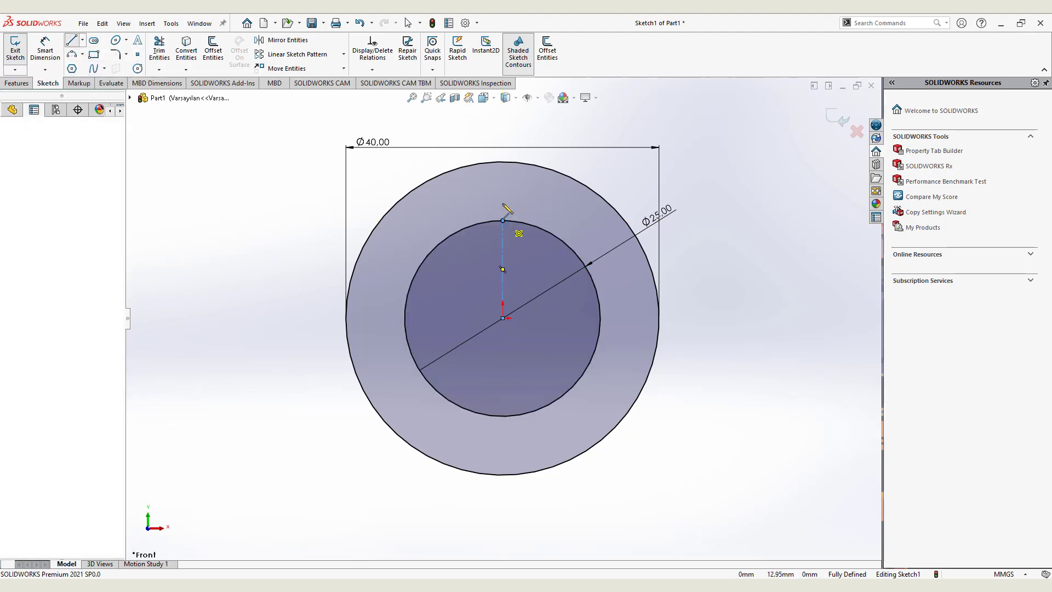
left_click(502, 200)
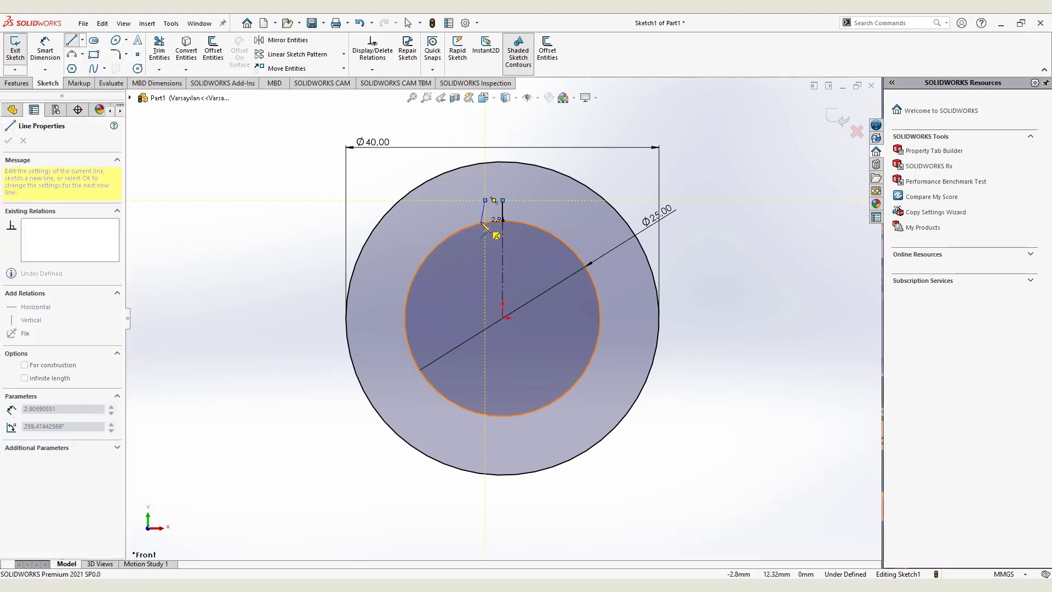
left_click(485, 201)
left_click(486, 222)
key("Escape")
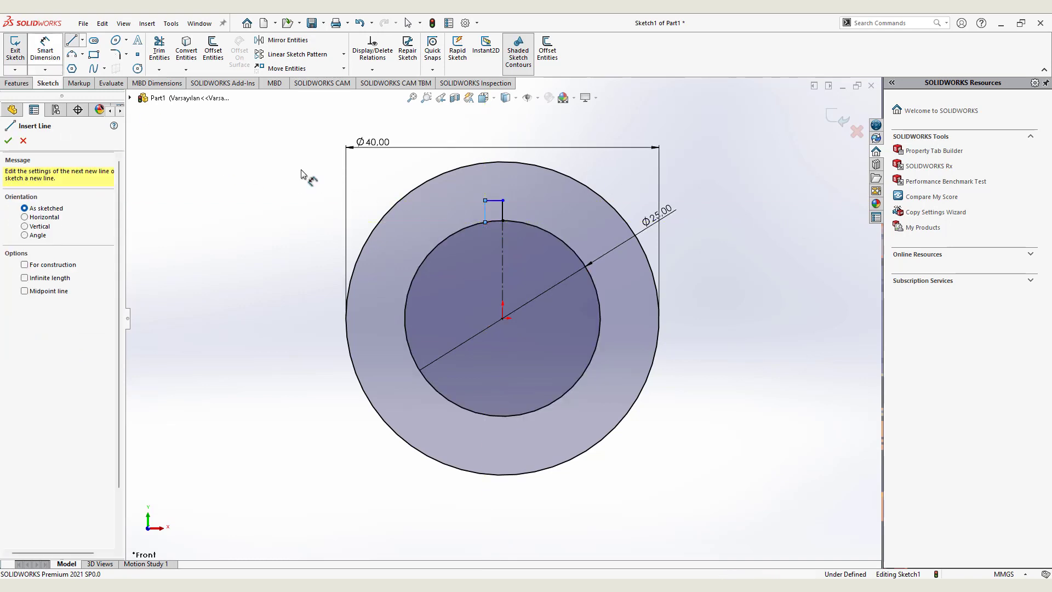
key("Escape")
Step: Dimension the keyway notch edges 3.00 and 3.69 mm
key("d")
left_click(493, 200)
left_click(491, 191)
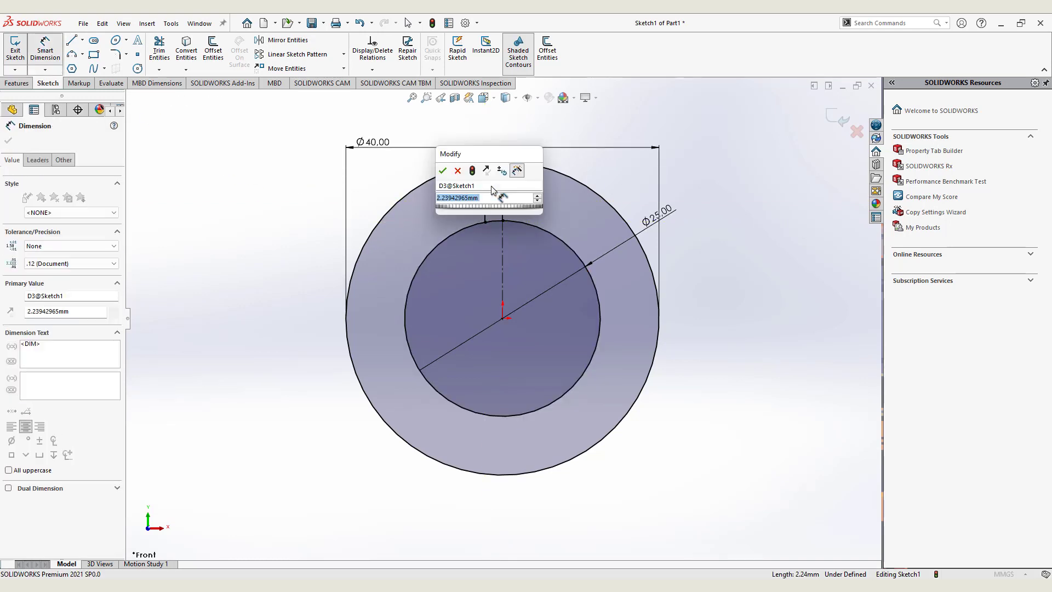
type("3")
key("Return")
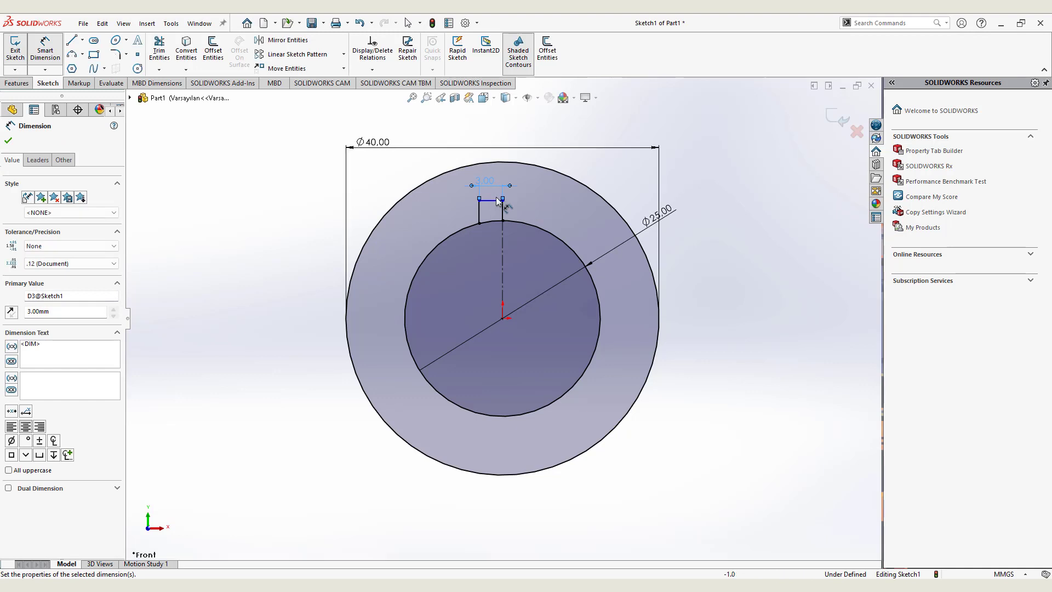
left_click(480, 211)
left_click(543, 200)
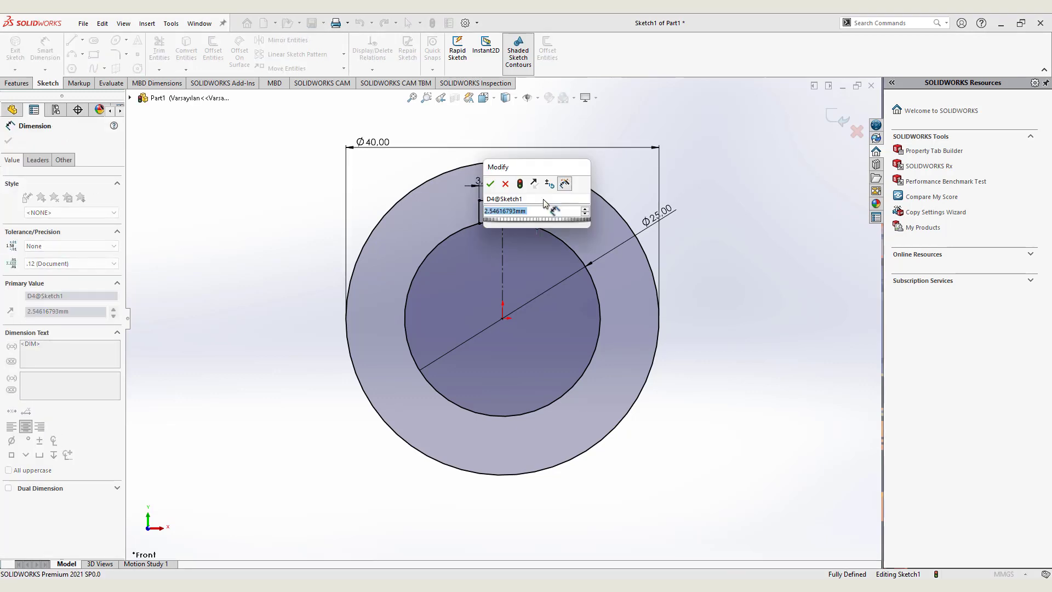
type("3,69")
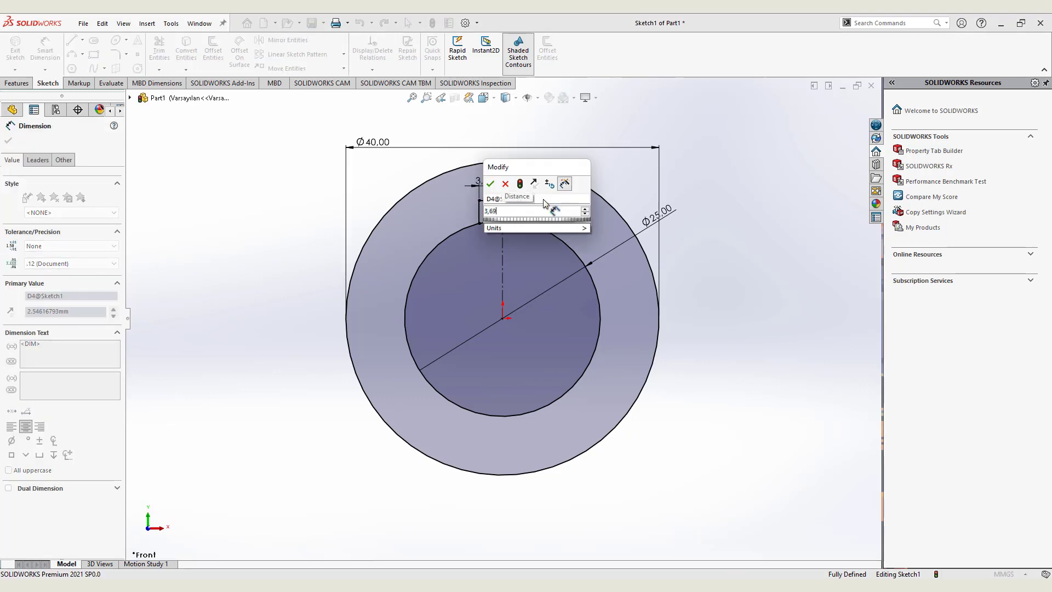
key("Return")
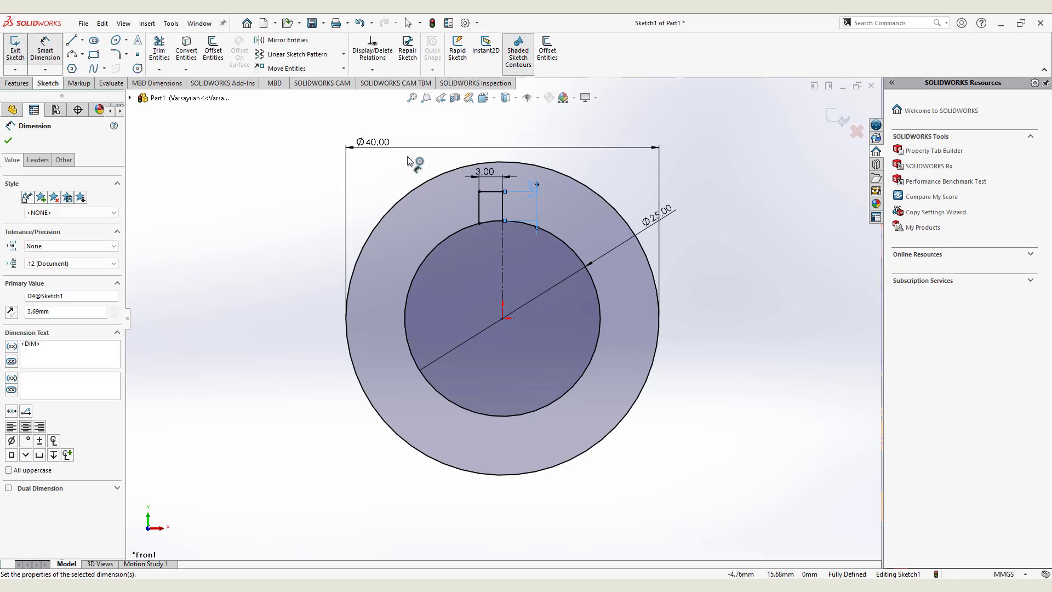
left_click(285, 40)
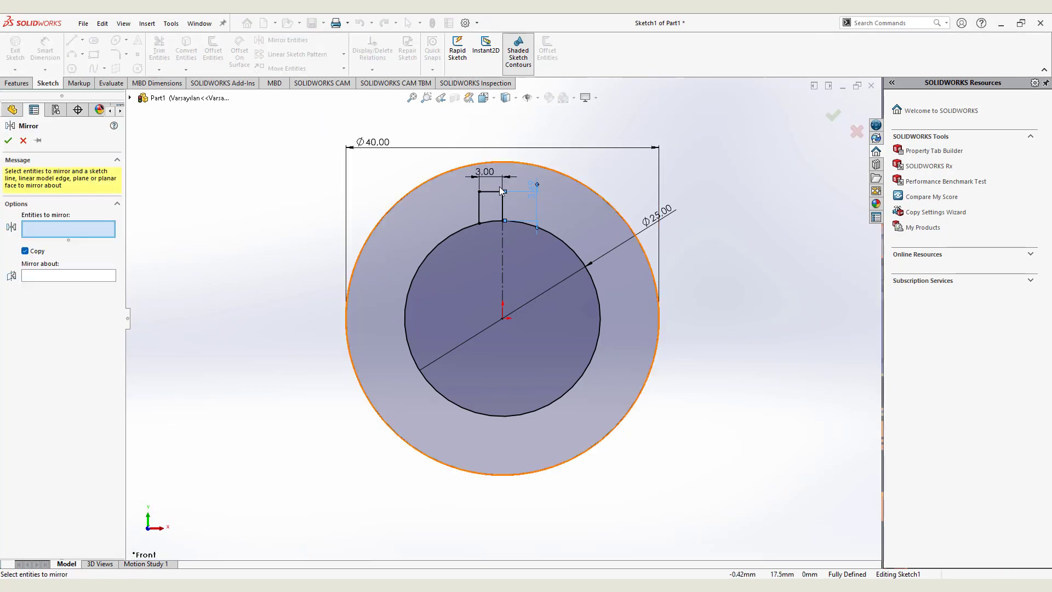
Step: Mirror the half-keyway notch lines about the vertical centerline
left_click(480, 207)
left_click(479, 207)
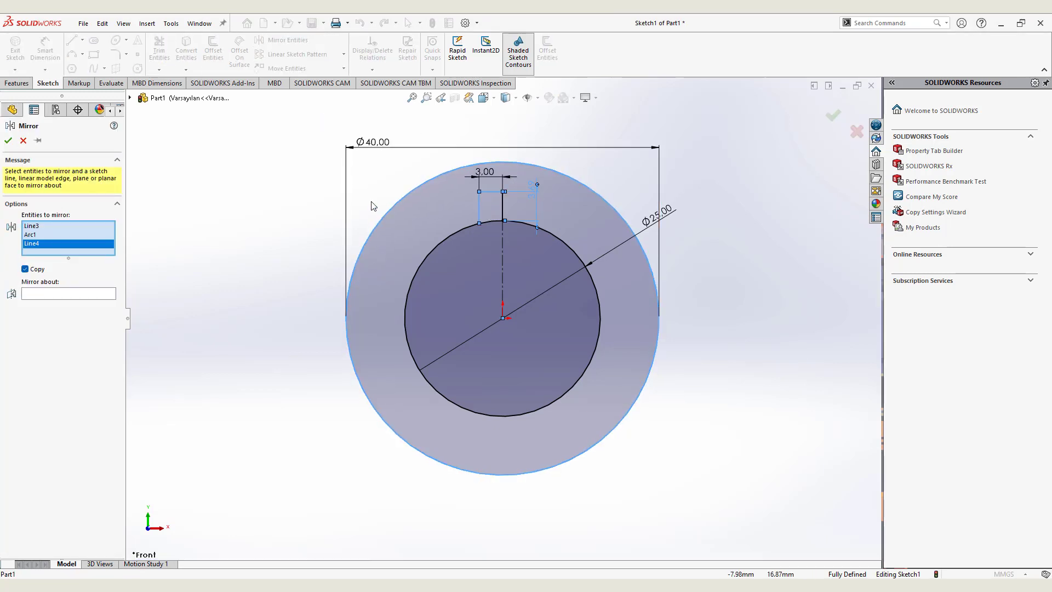
left_click(70, 294)
left_click(503, 257)
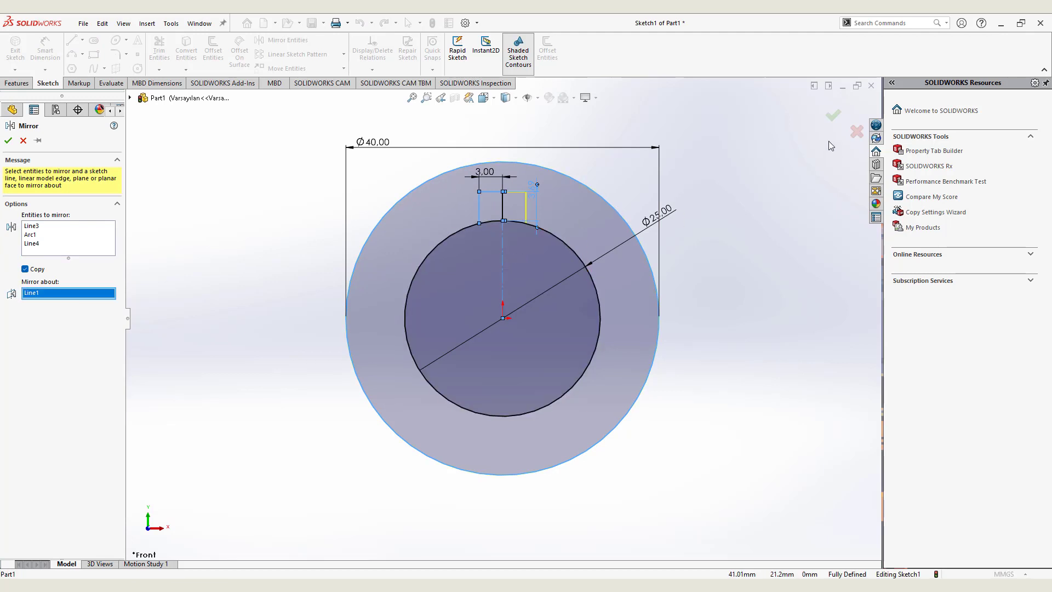
left_click(834, 115)
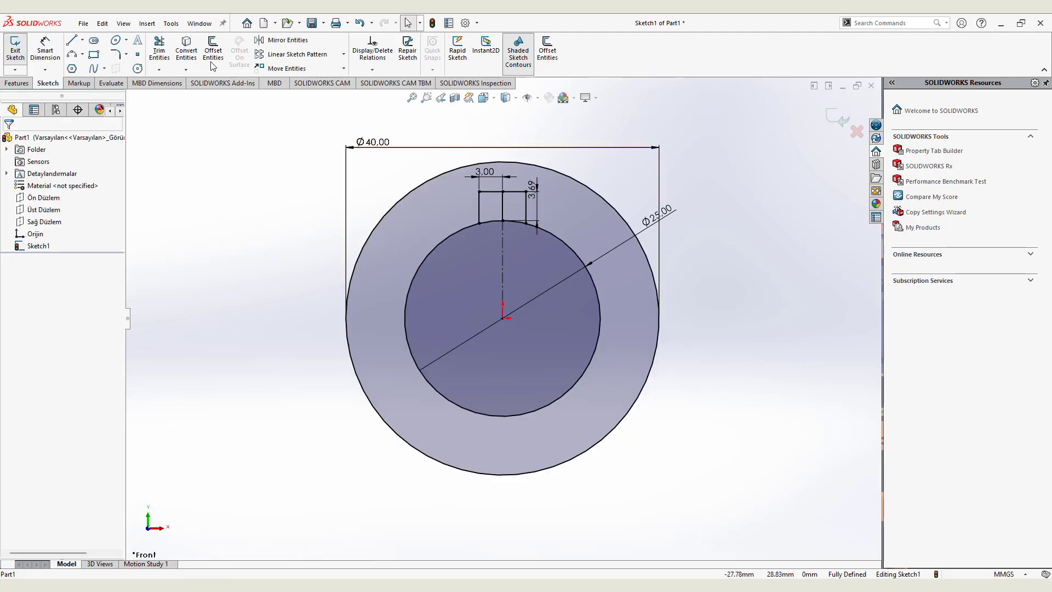
left_click(15, 84)
Step: Extrude the keyed ring region Mid Plane to 55 mm as Boss-Extrude1
left_click(19, 48)
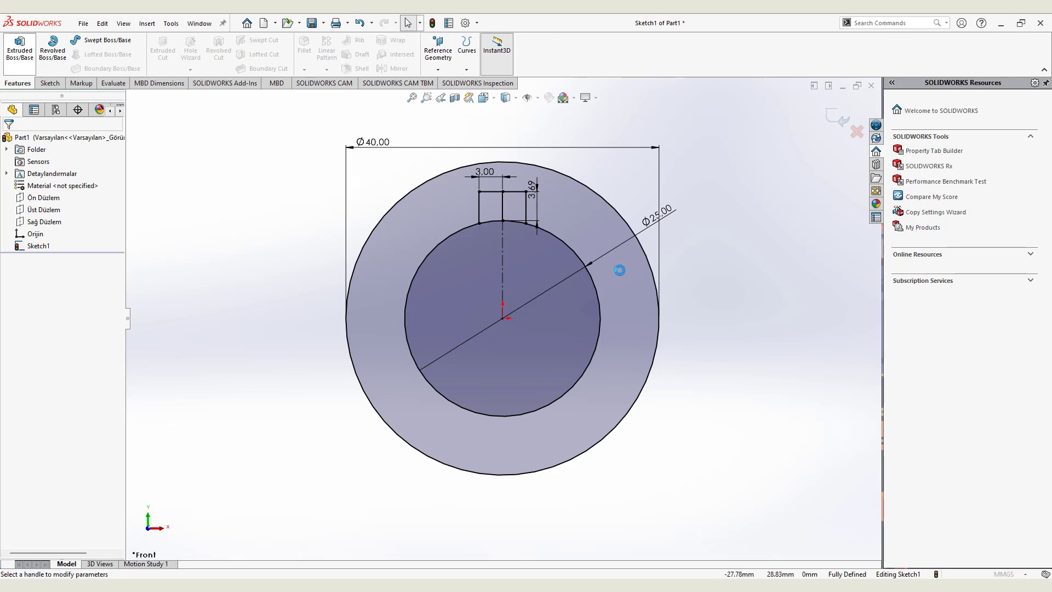
left_click(548, 255)
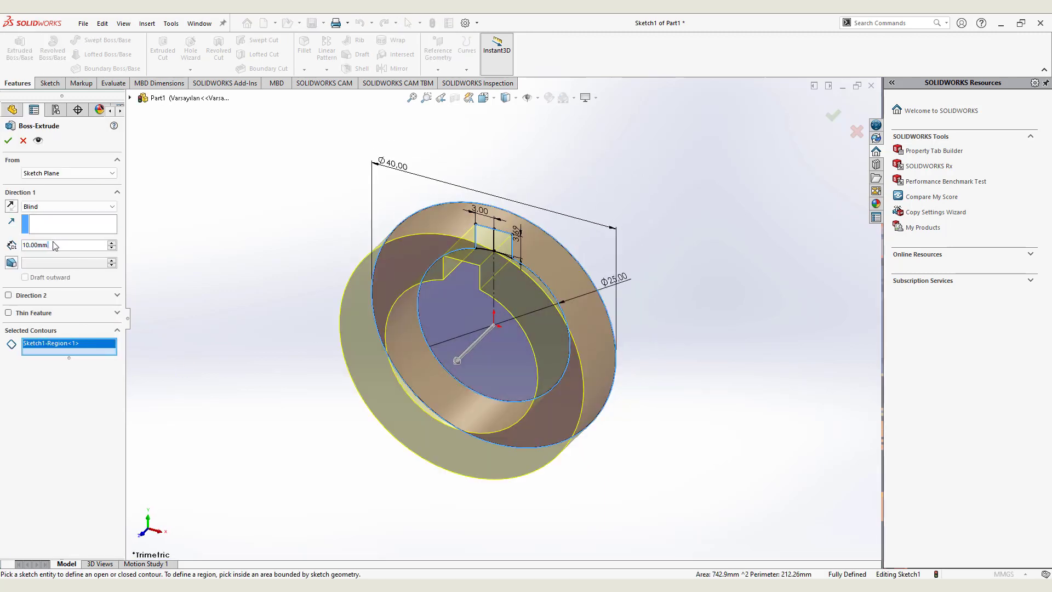
left_click(58, 209)
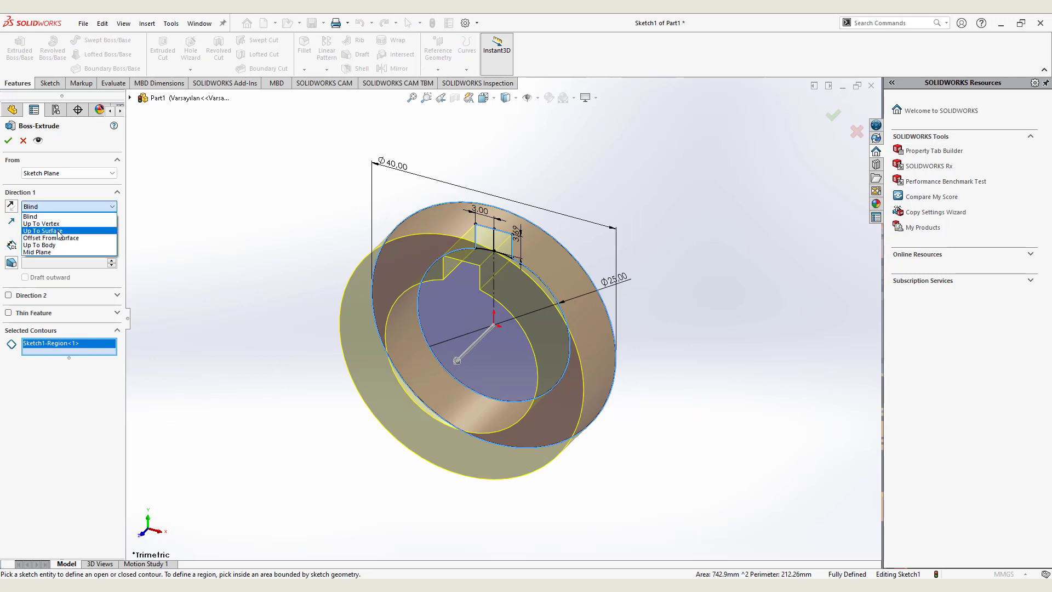
left_click(66, 253)
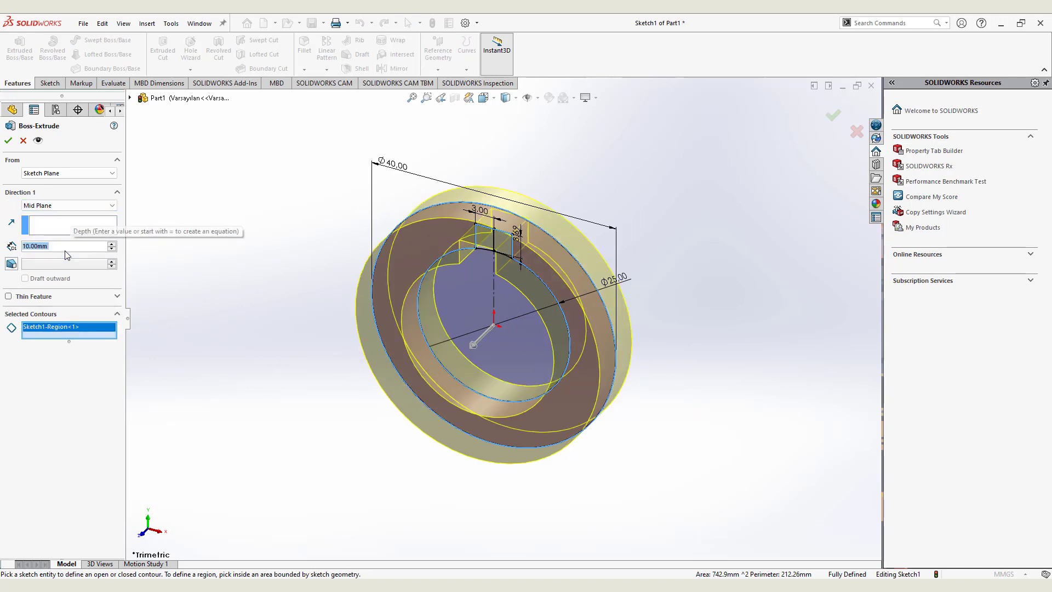
type("55")
key("Return")
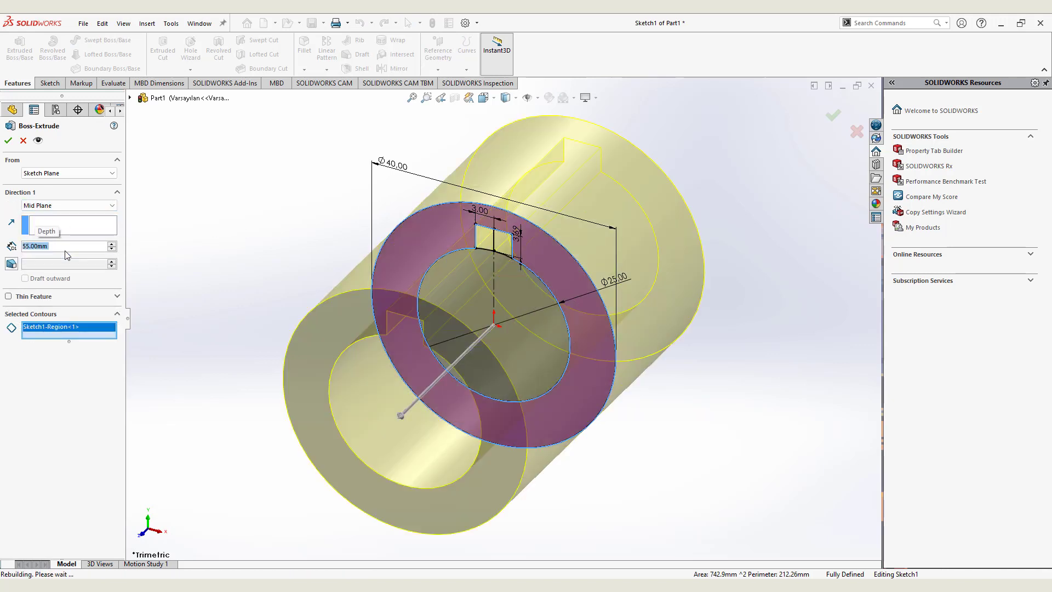
left_click(699, 471)
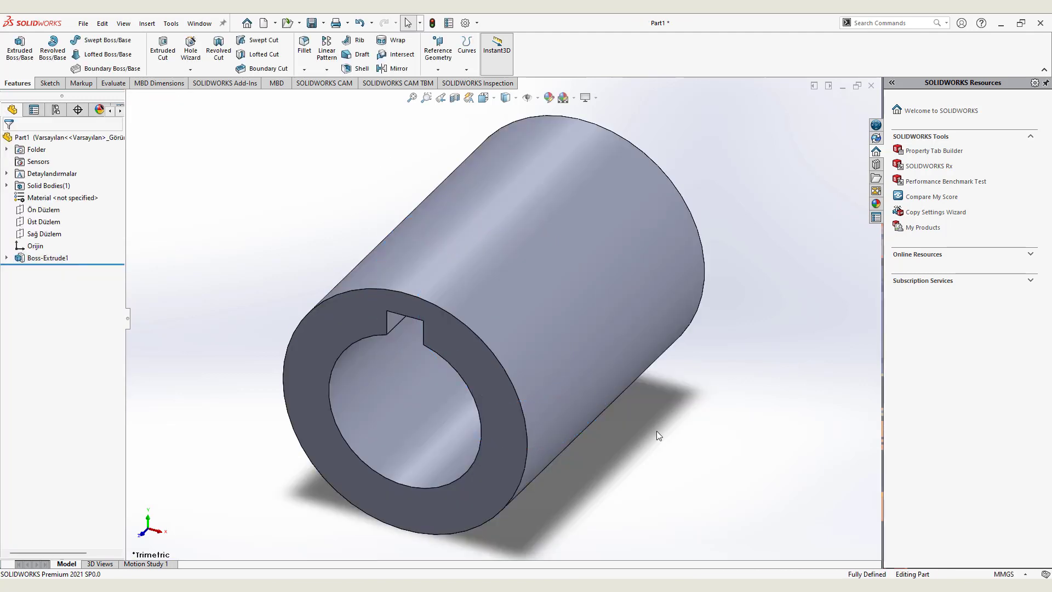
scroll(656, 431, "up", 1)
left_click(469, 375)
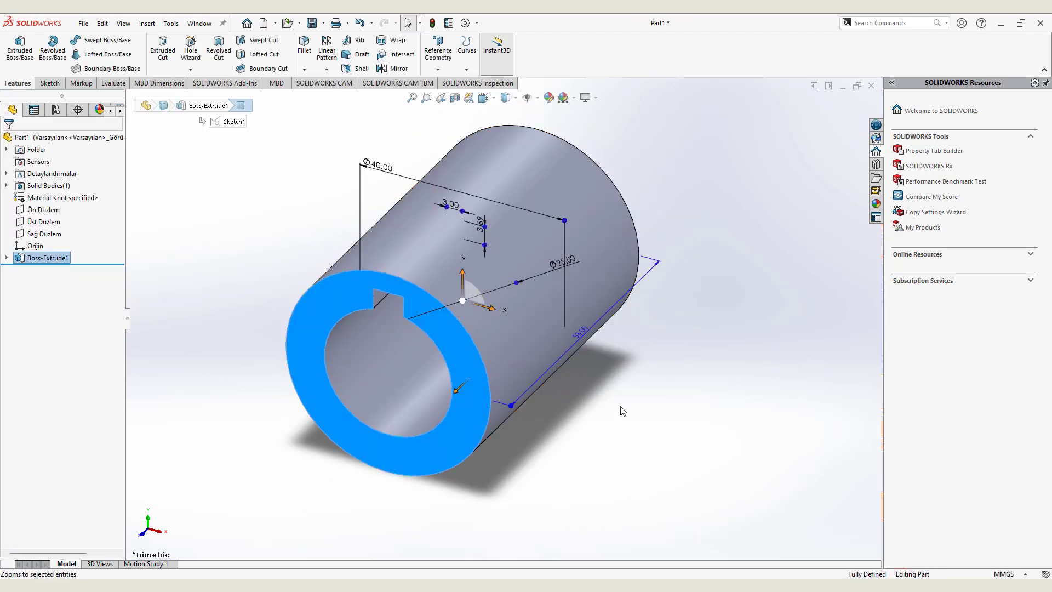
left_click(137, 127)
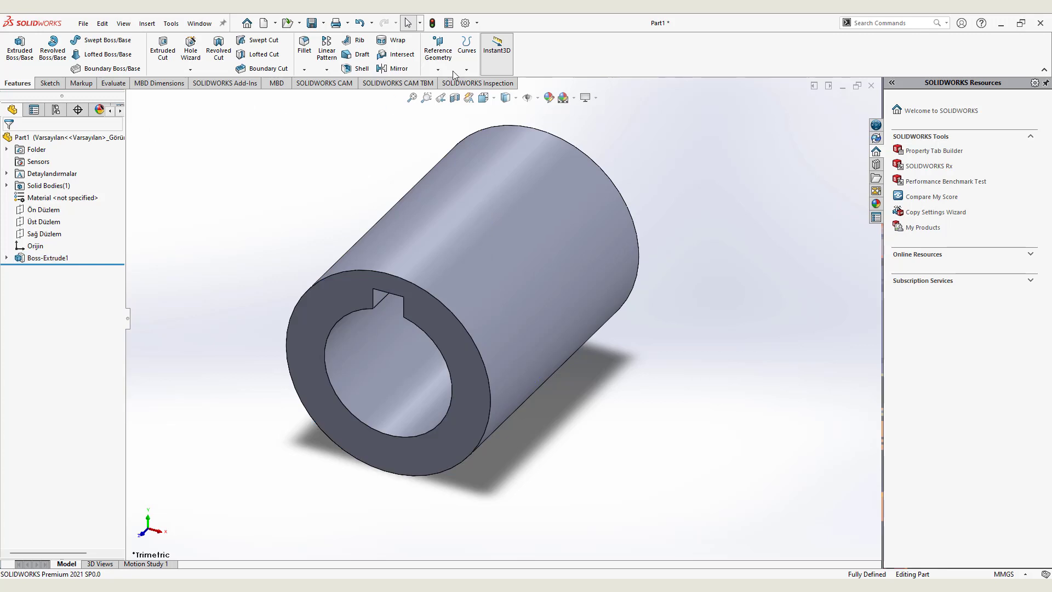
Step: Start a sketch facing Ön Düzlem with vertical and horizontal centerlines through the hub centre
left_click(41, 210)
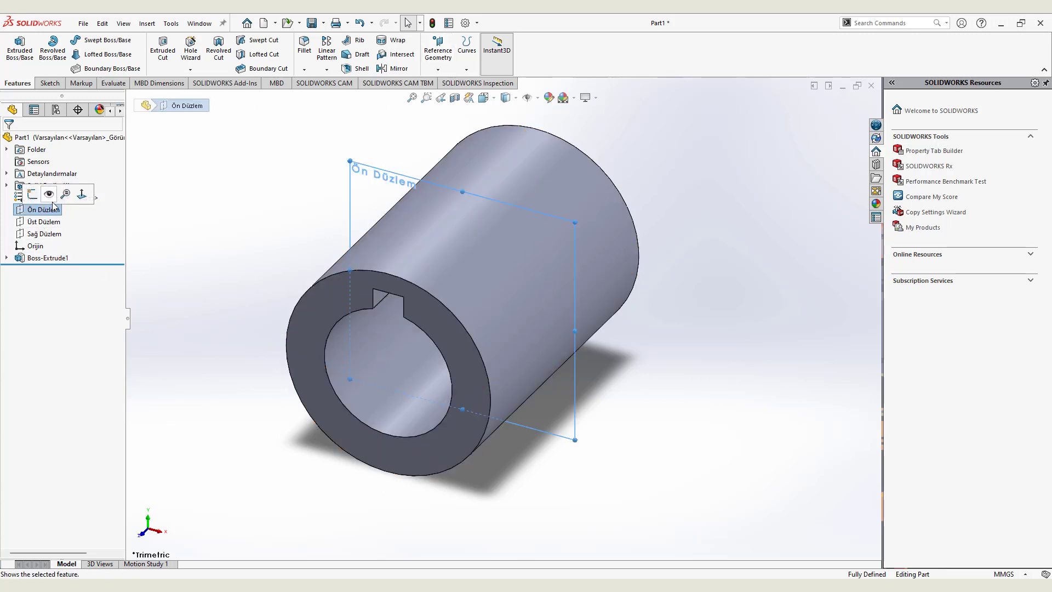
left_click(81, 195)
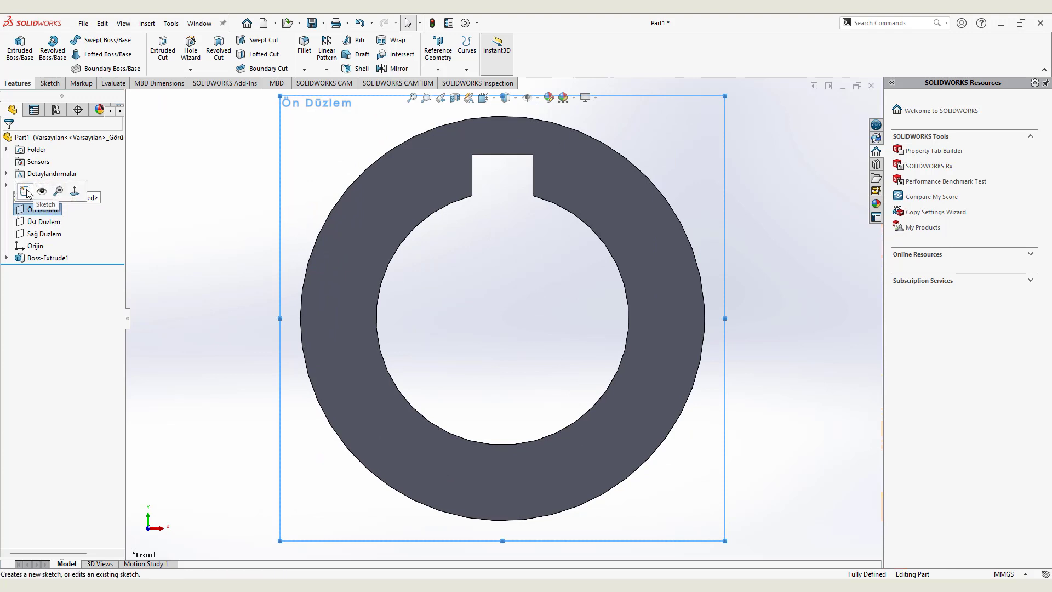
left_click(26, 193)
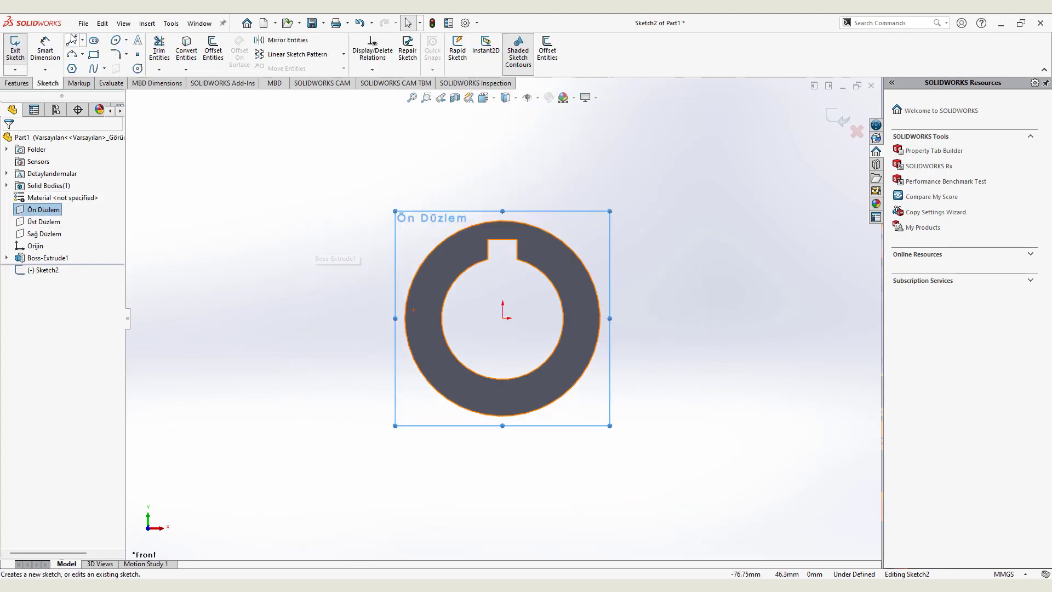
left_click(82, 40)
left_click(102, 64)
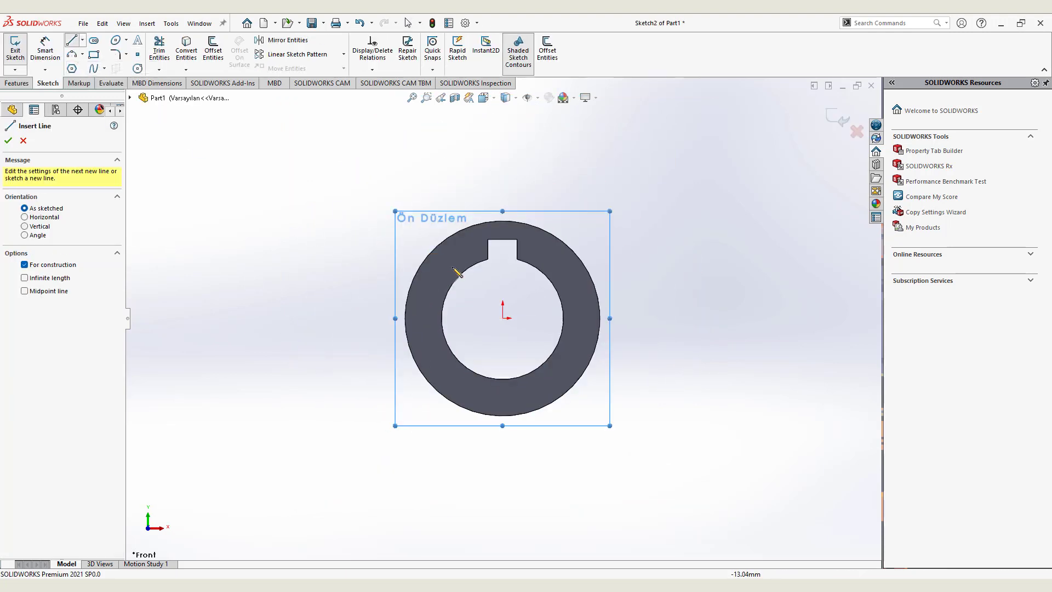
left_click(503, 239)
left_click(502, 318)
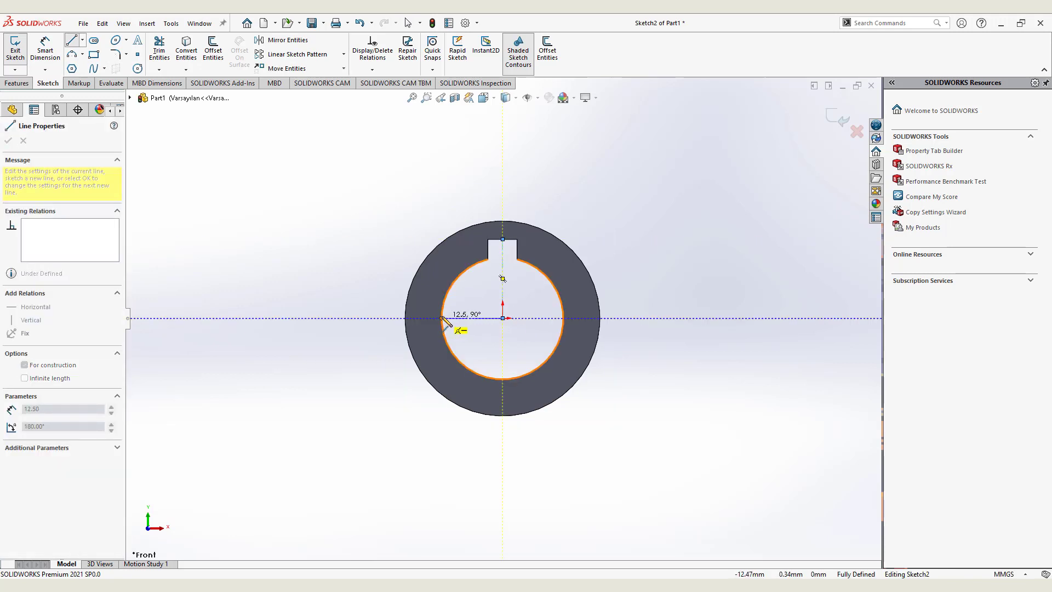
left_click(442, 318)
Step: Draw an arm line from the hub centre at 45° to the horizontal centerline
left_click(83, 40)
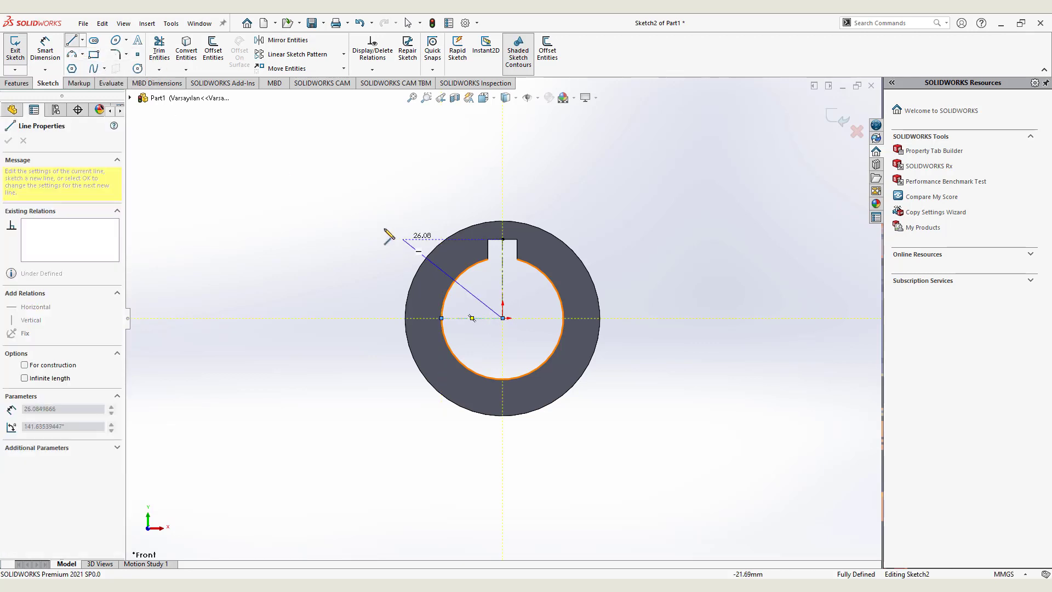
left_click(373, 222)
key("Escape")
left_click(45, 49)
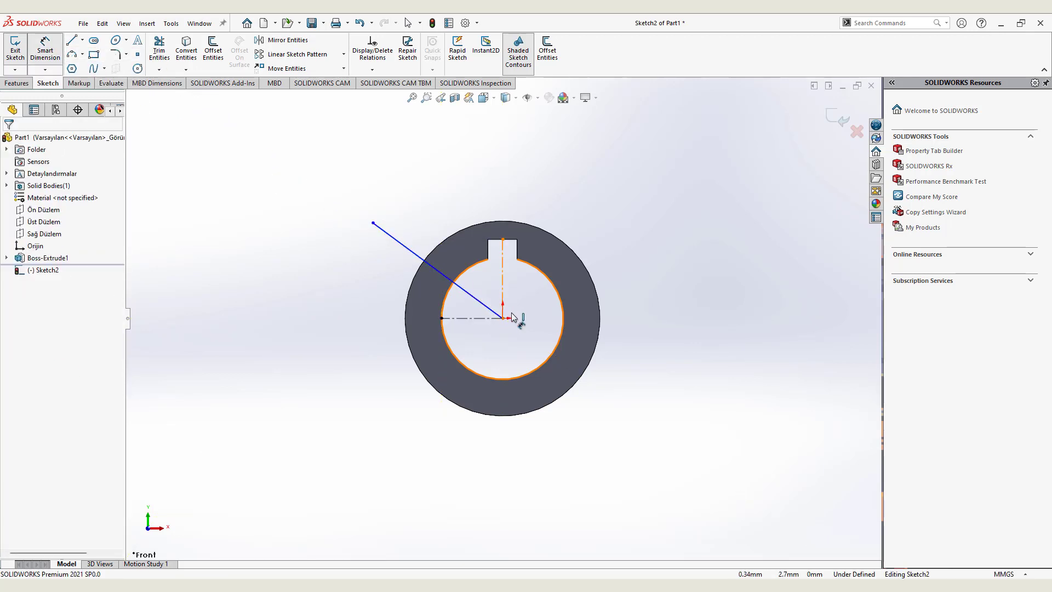
left_click(490, 310)
left_click(470, 318)
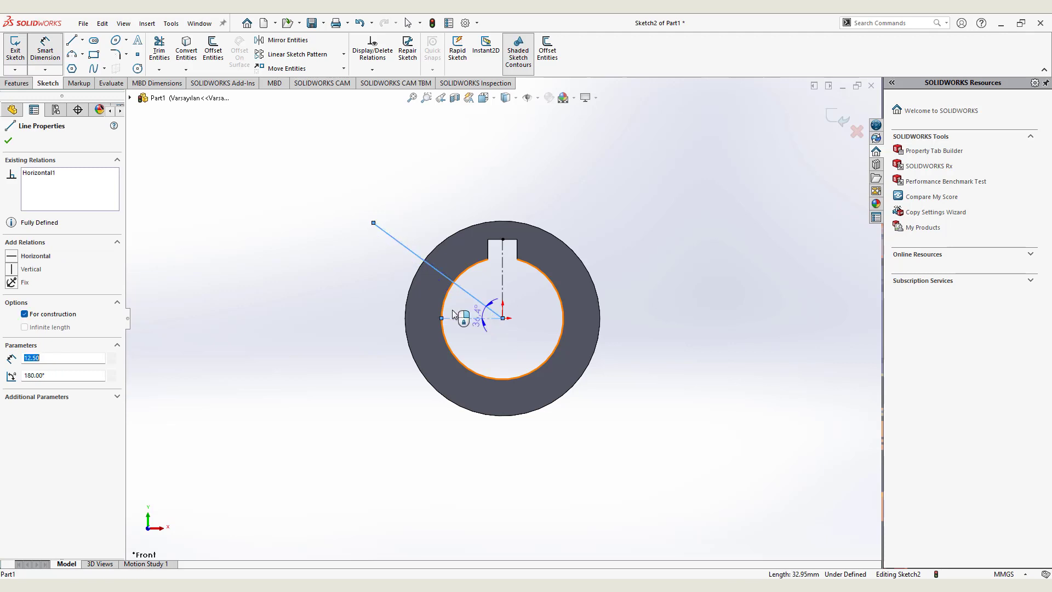
left_click(395, 296)
type("45")
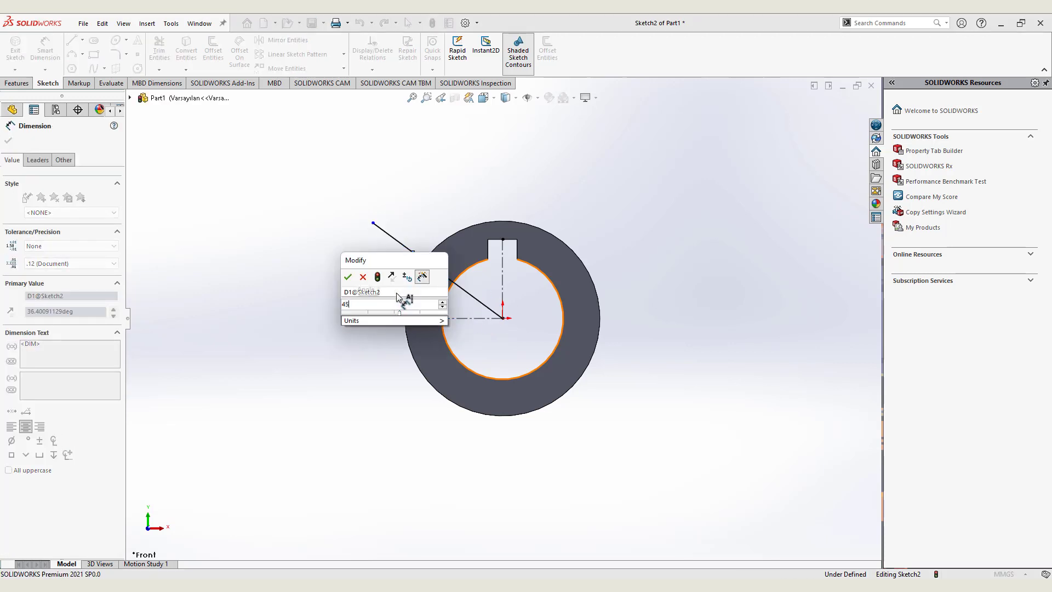
key("Return")
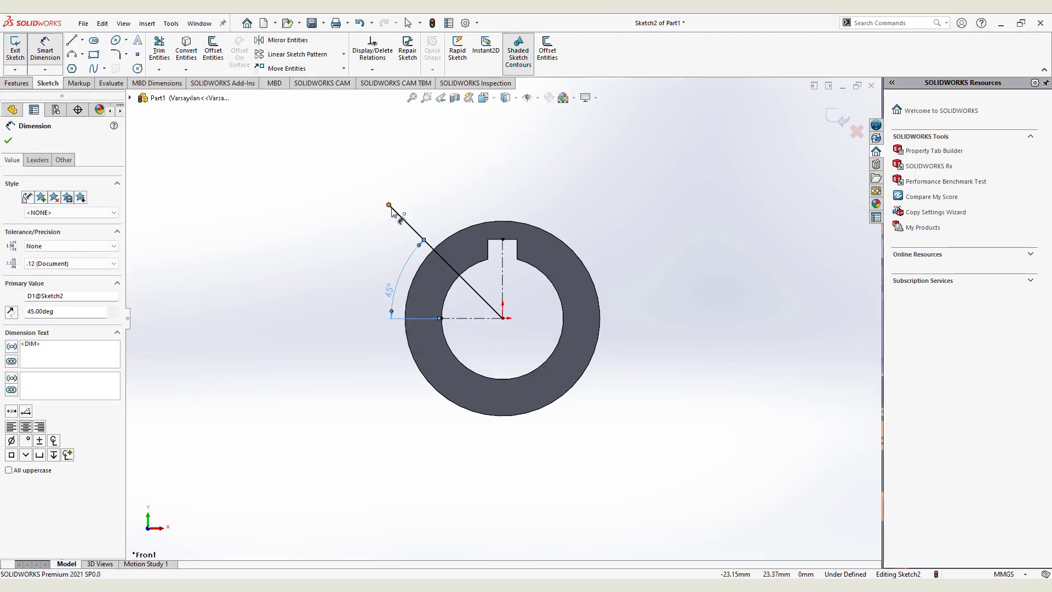
Step: Dimension the arm line's end 50 mm from the hub centre
left_click(389, 205)
left_click(502, 319)
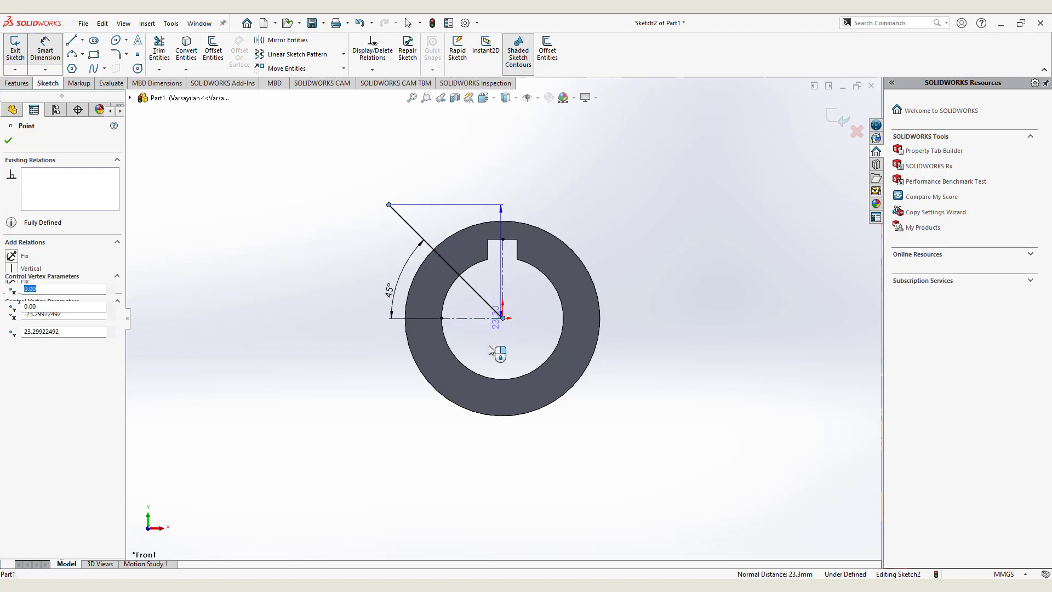
left_click(496, 376)
type("50")
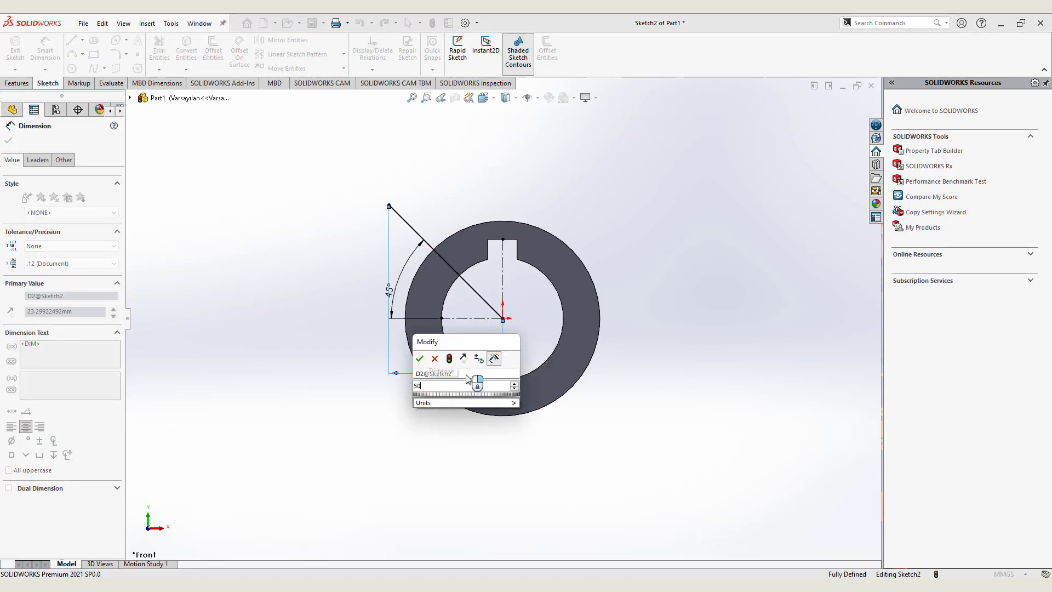
key("Return")
scroll(390, 337, "down", 3)
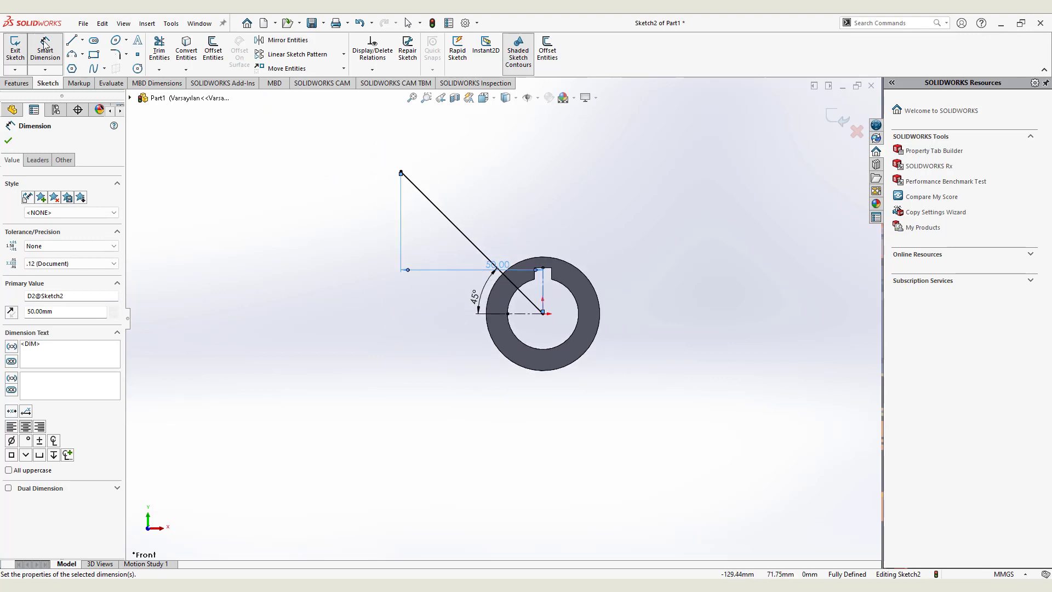
Step: Draw two concentric circles at the arm line's end, inner one Ø14
left_click(138, 70)
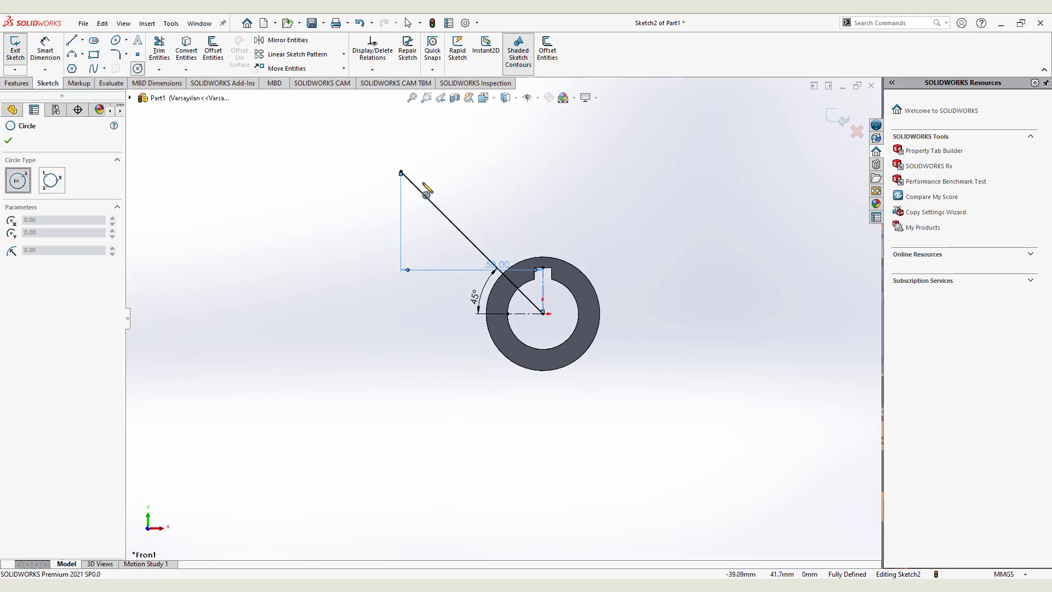
left_click_drag(402, 171, 424, 164)
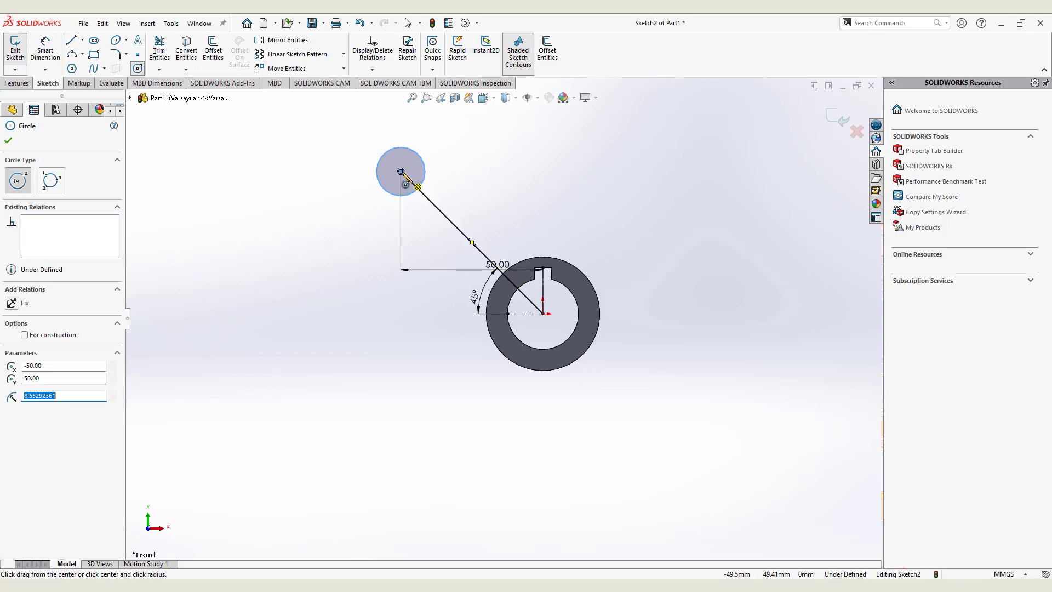
left_click(454, 159)
left_click(44, 47)
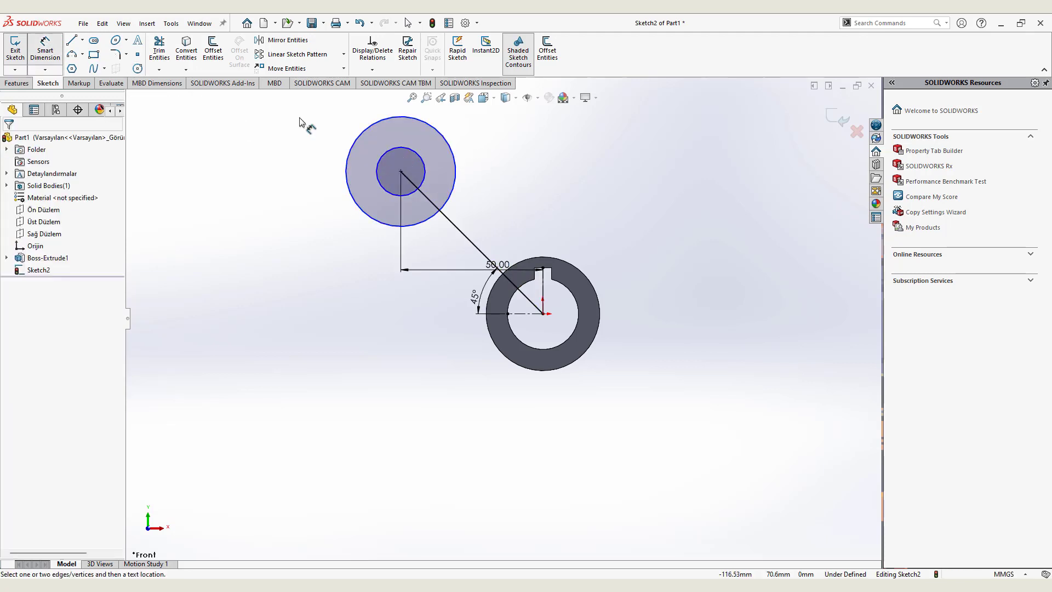
left_click(377, 153)
left_click(187, 165)
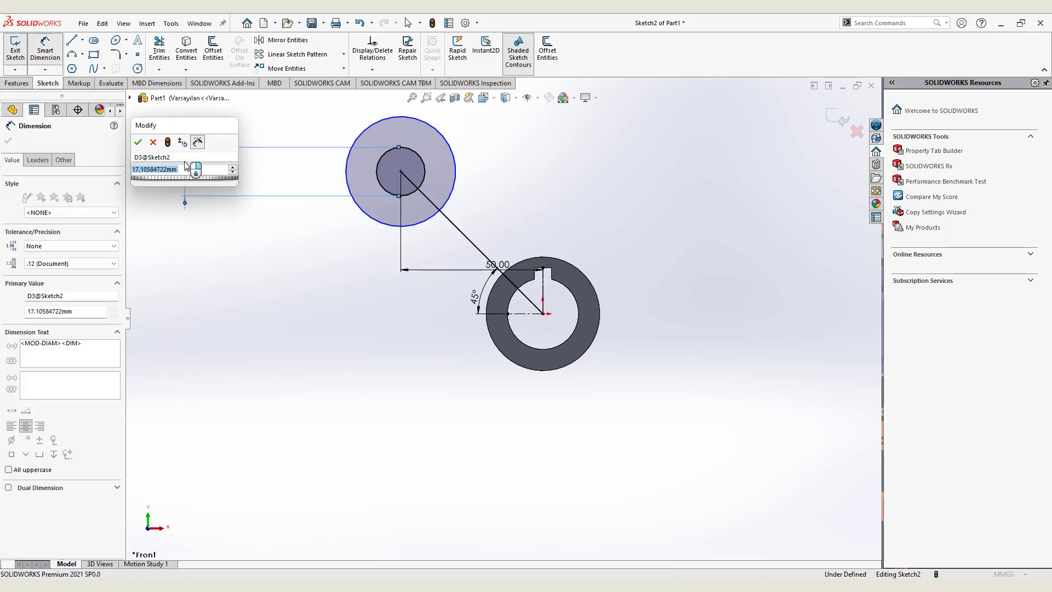
type("14")
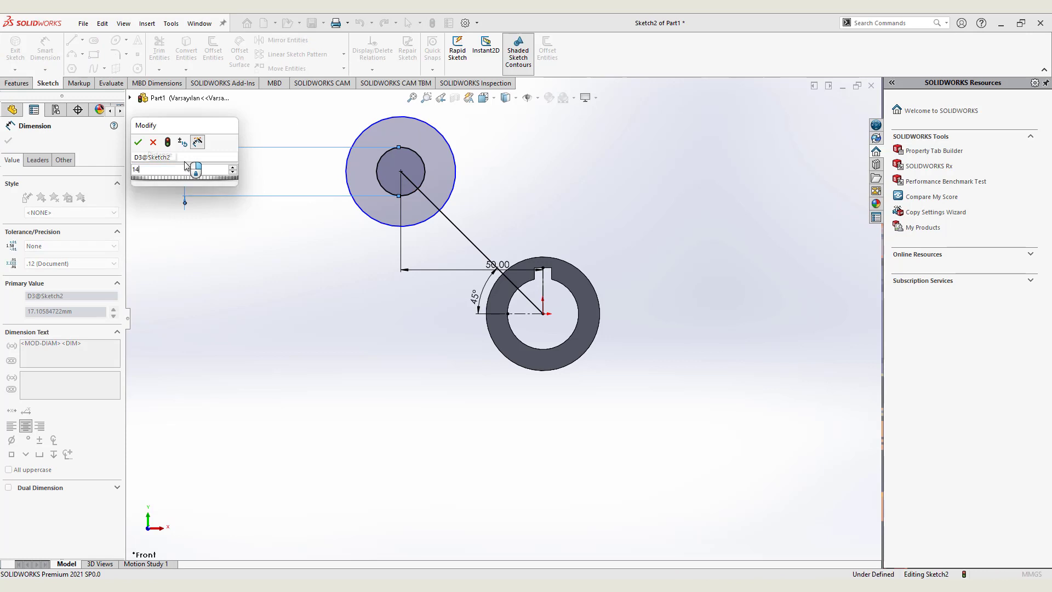
key("Return")
key("Escape")
Step: Dimension the outer circle Ø22
left_click(454, 157)
key("d")
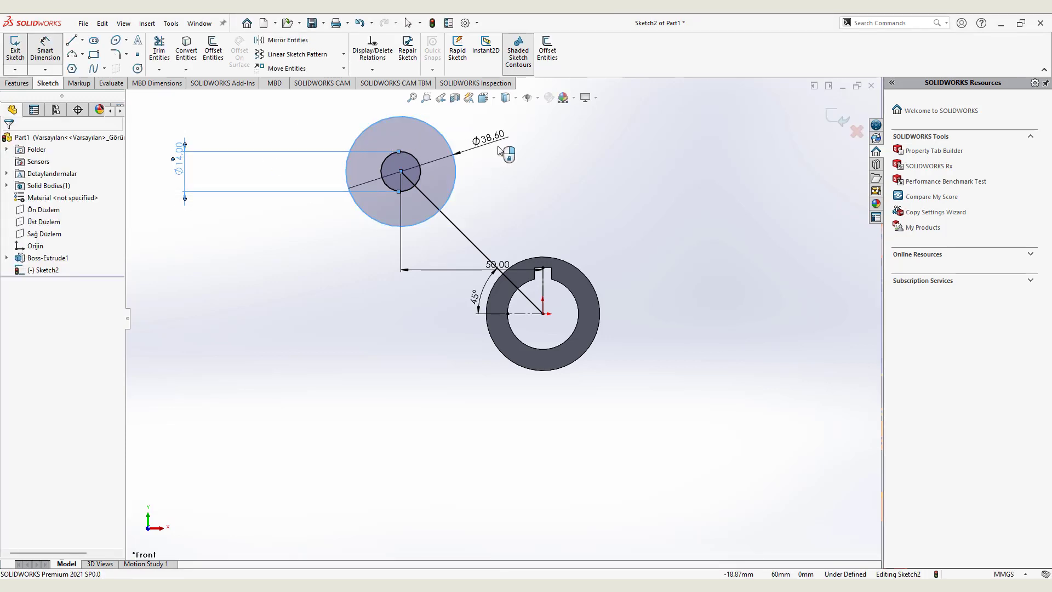
left_click(496, 149)
type("22")
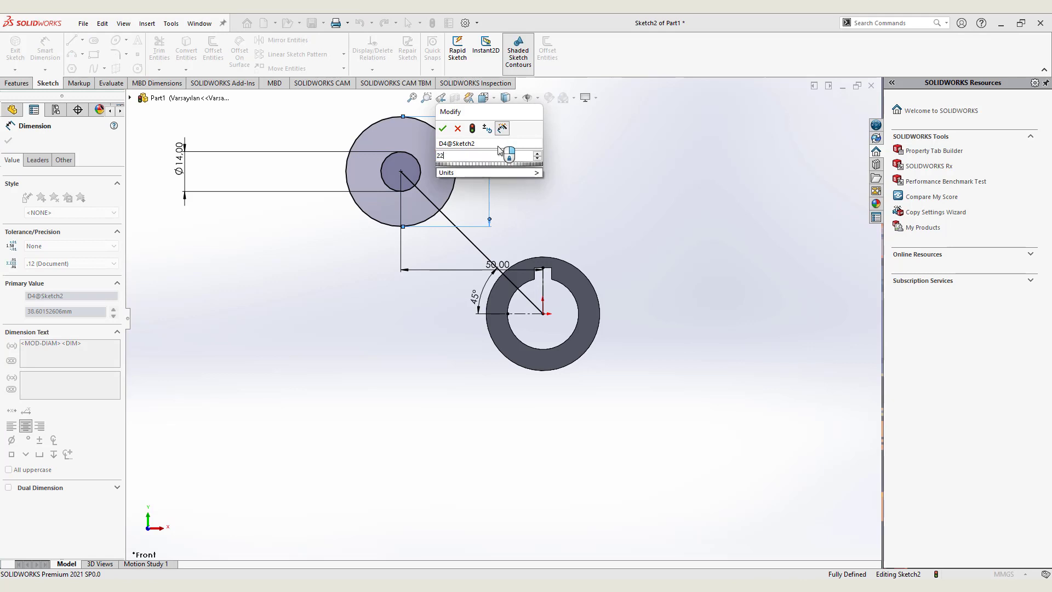
key("Return")
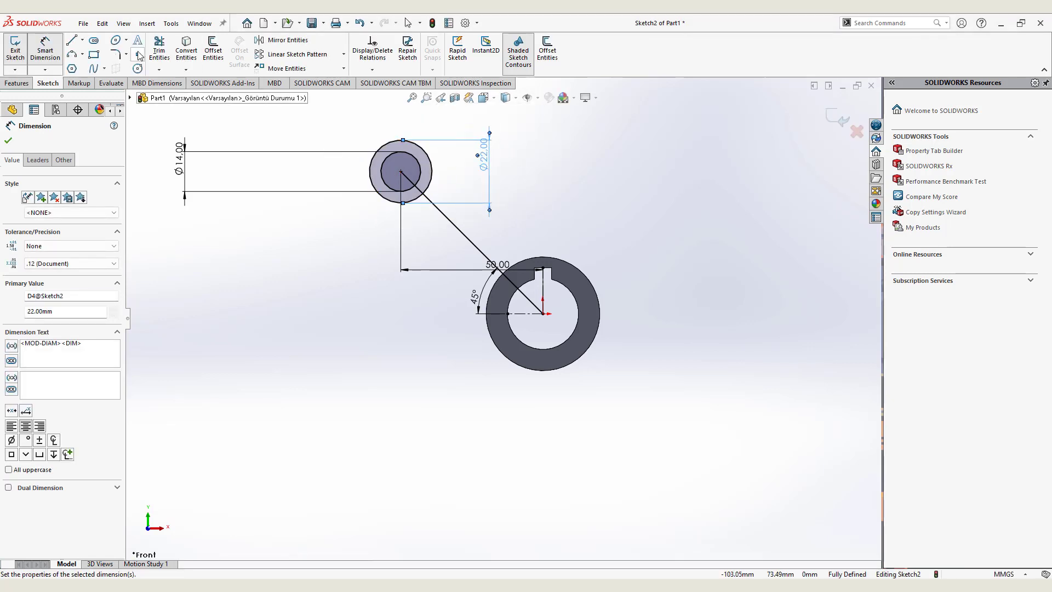
Step: Draw a line tangent to the Ø22 circle and hub ring, mirrored about the diagonal centreline
left_click(82, 41)
left_click(45, 70)
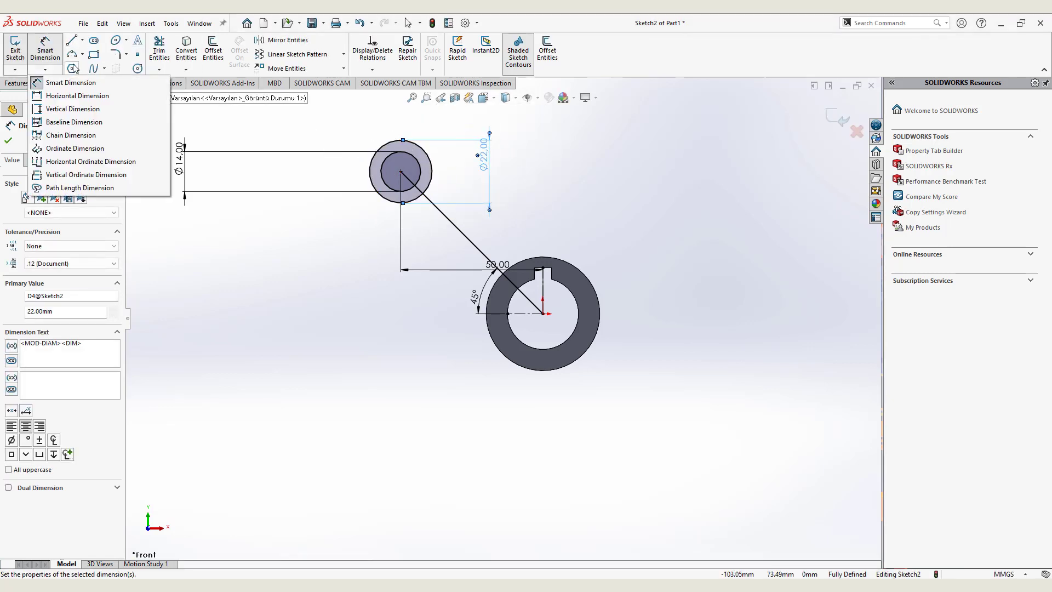
left_click(82, 41)
key("l")
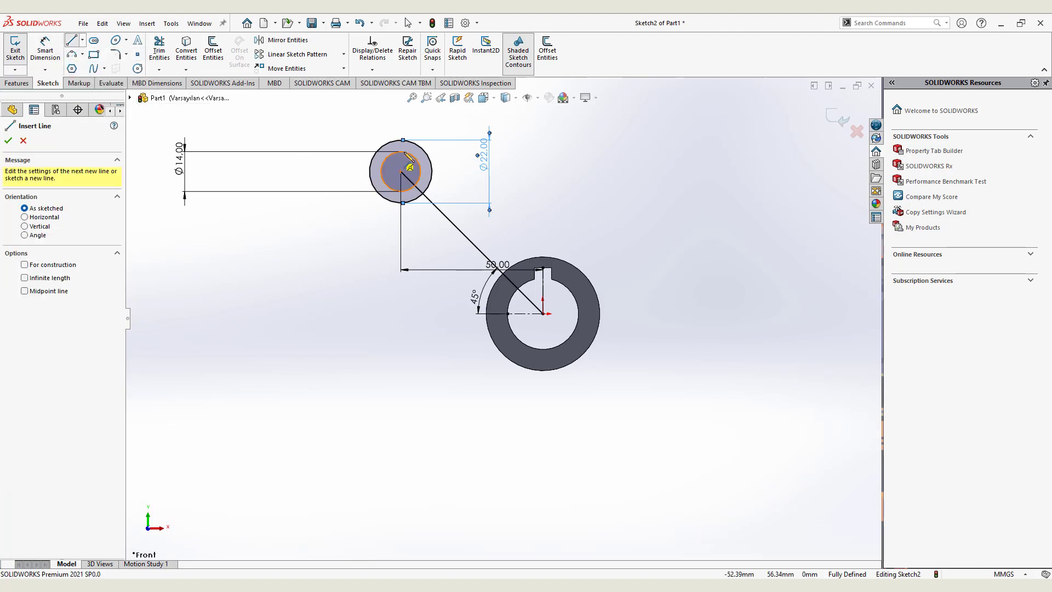
left_click(416, 147)
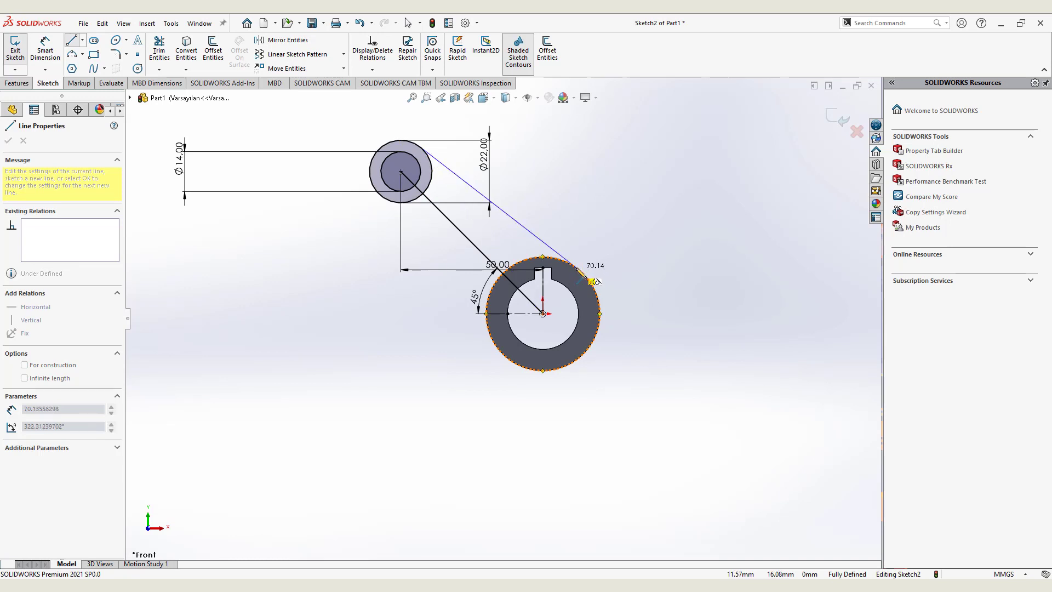
left_click(594, 282)
left_click(288, 40)
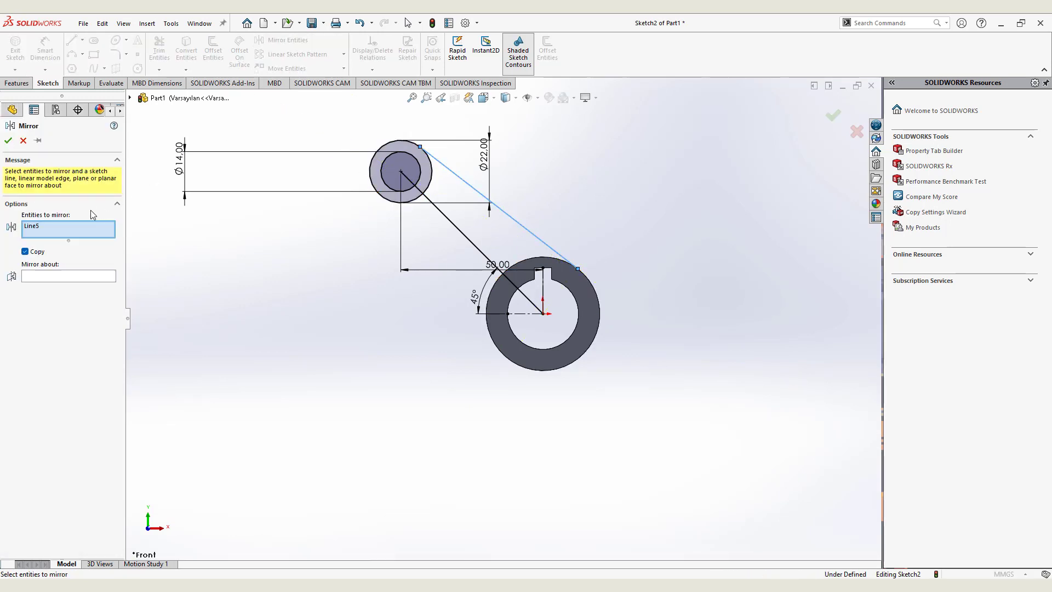
left_click(80, 277)
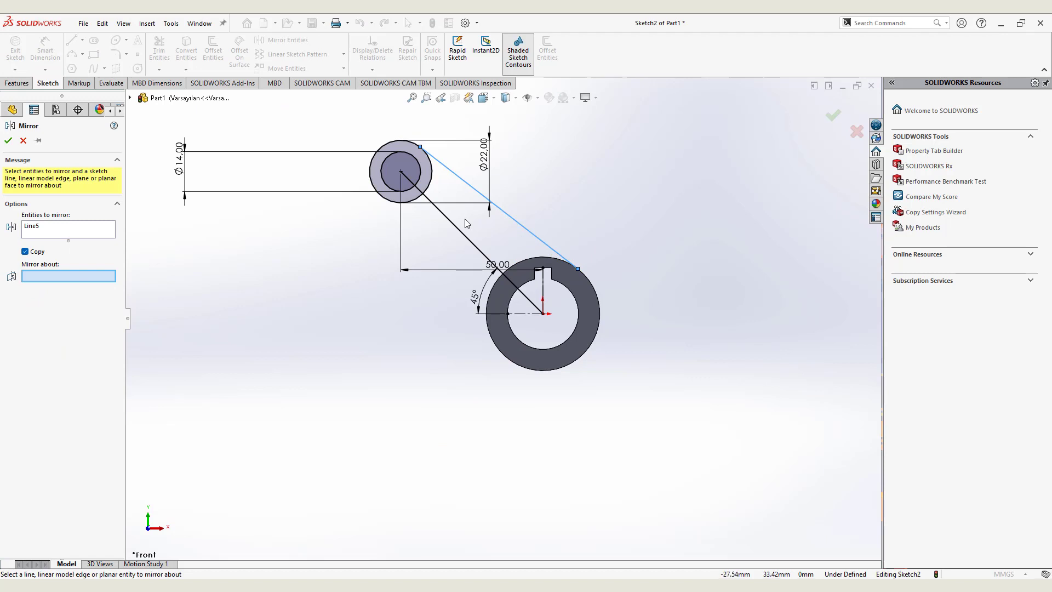
left_click(463, 233)
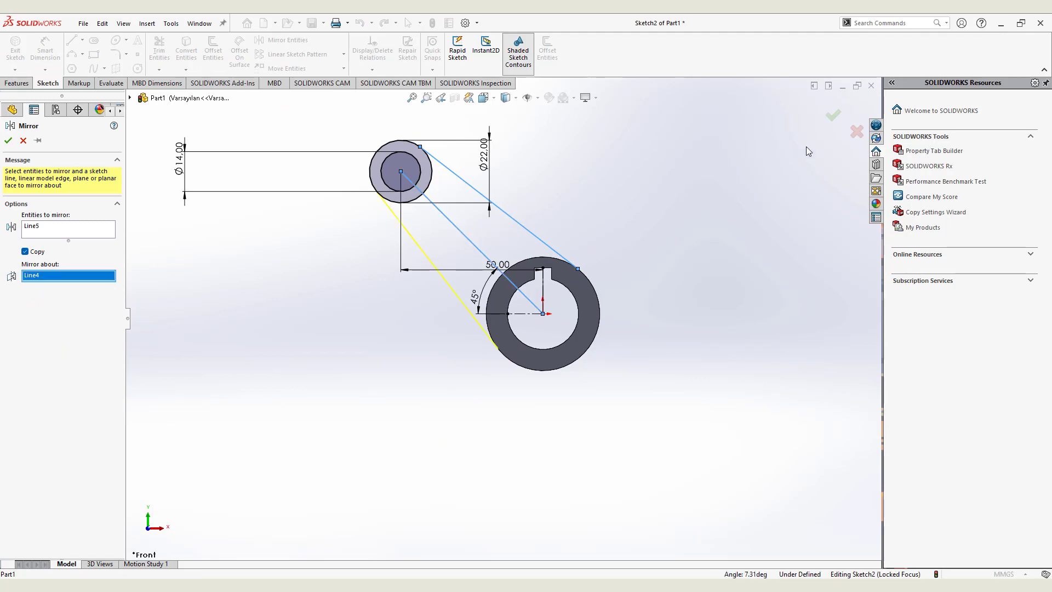
left_click(834, 117)
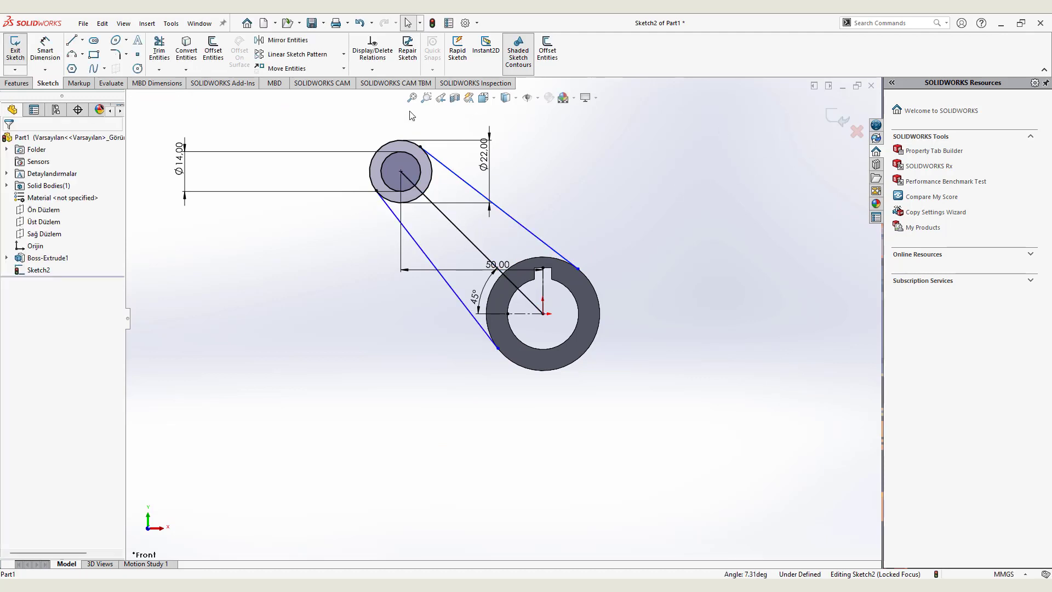
Step: Join the two tangent lines with a 3-point arc along the hub's outer circle
left_click(79, 55)
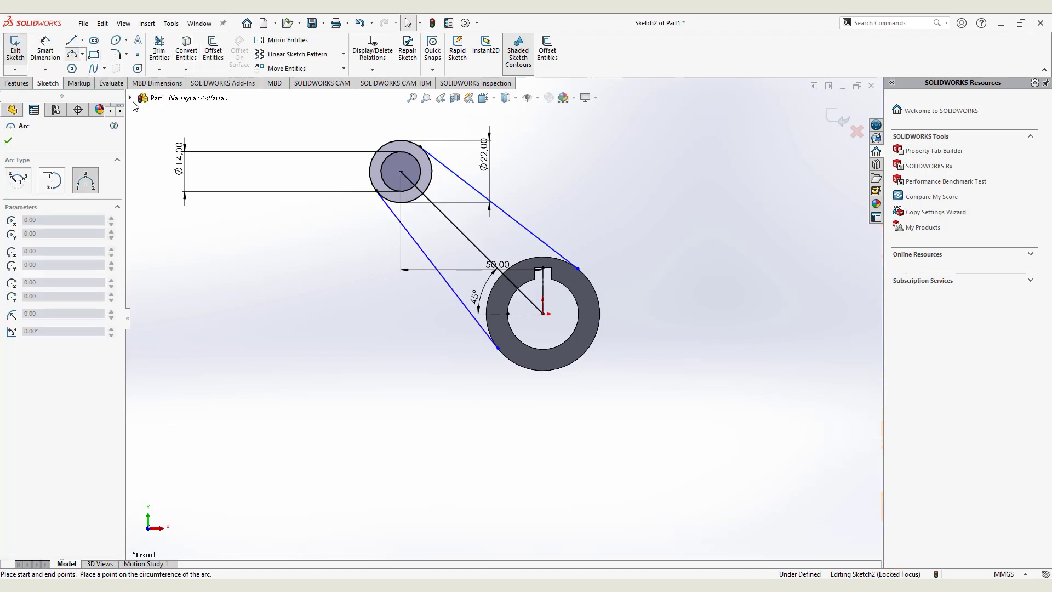
left_click(499, 347)
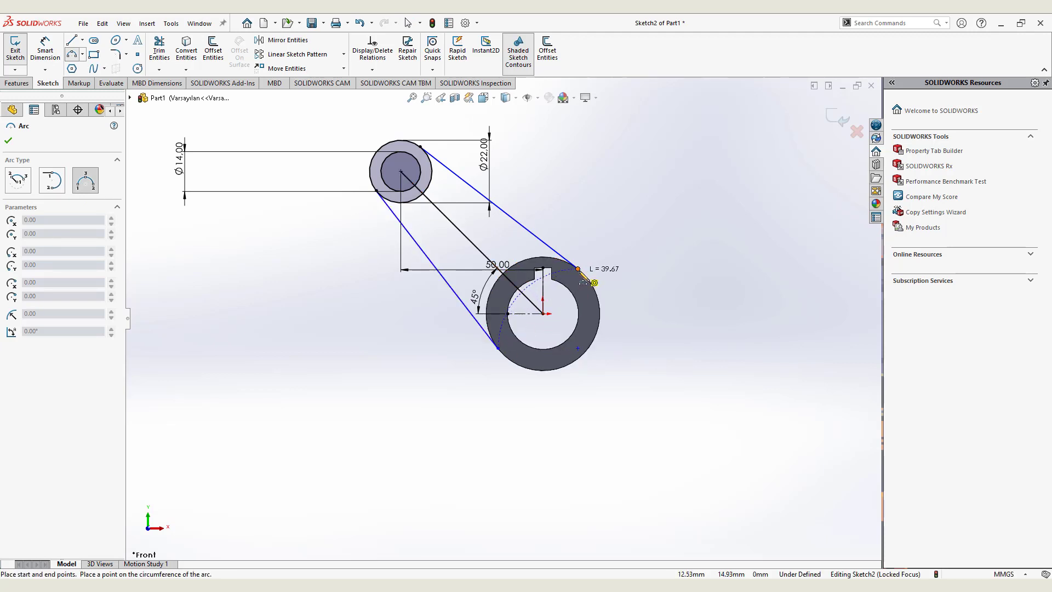
left_click(578, 269)
left_click(526, 264)
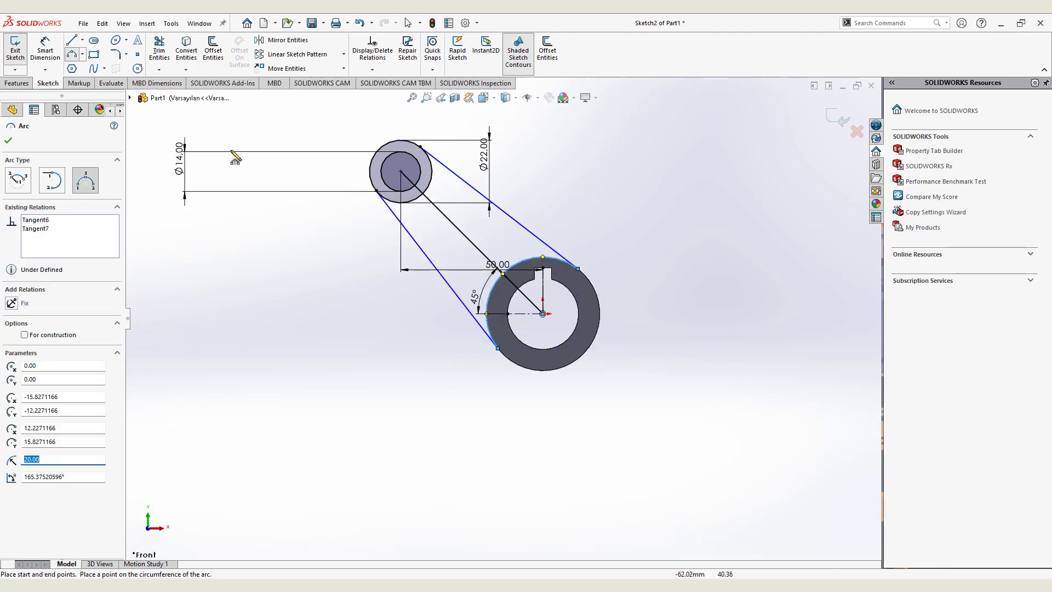
Step: Extrude the arm strip and small ring regions Mid Plane to 10 mm as Boss-Extrude2
left_click(17, 83)
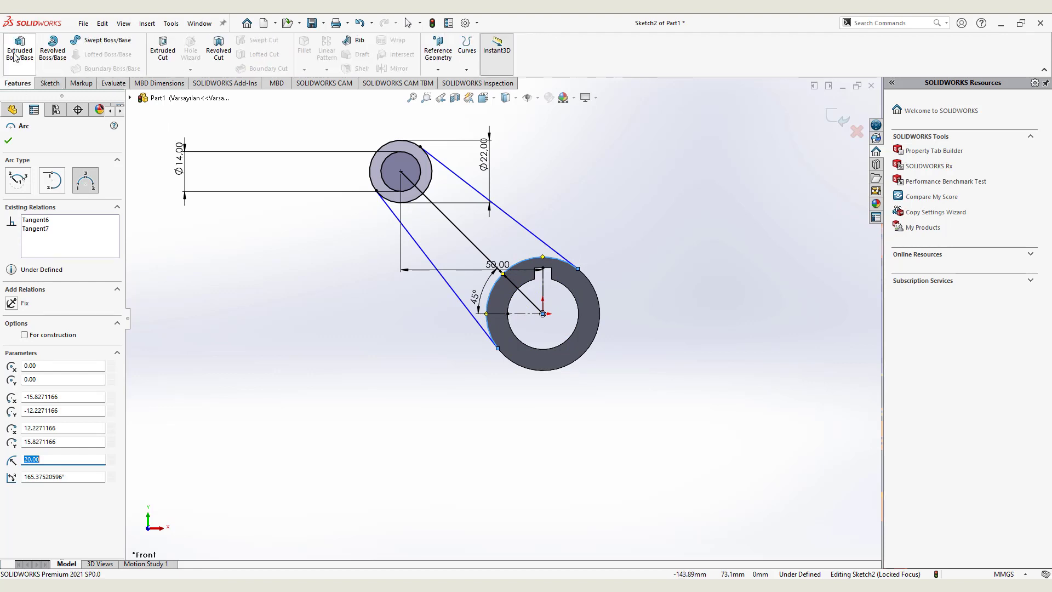
key("Escape")
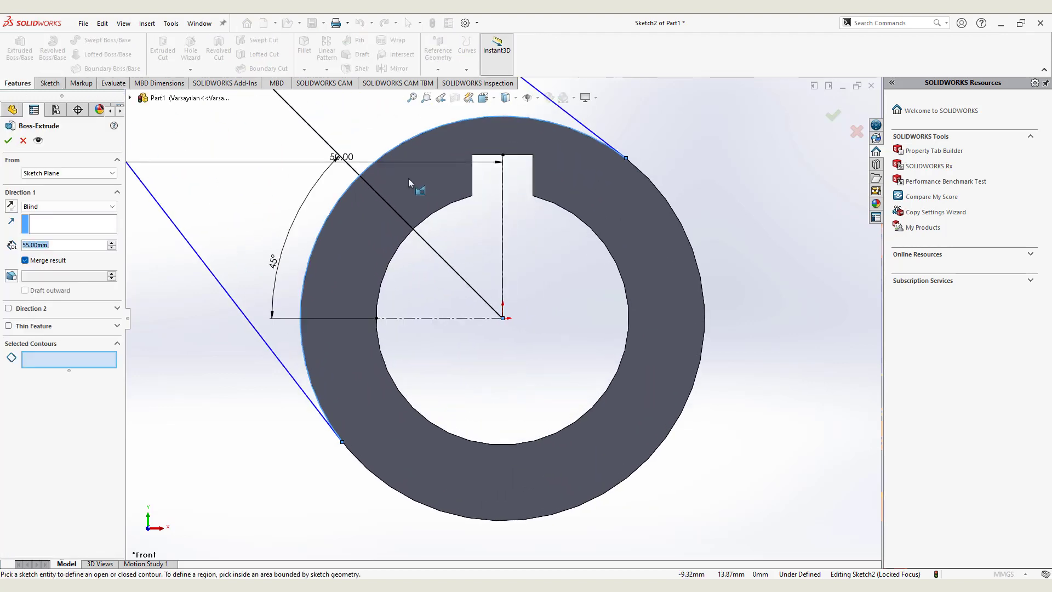
left_click(426, 192)
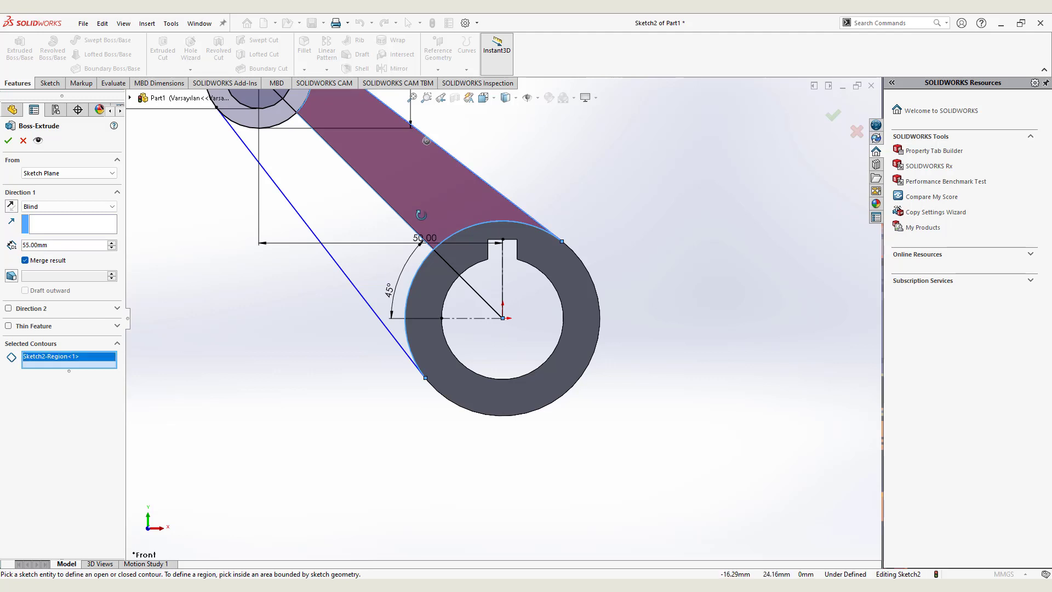
left_click(392, 233)
scroll(373, 225, "up", 2)
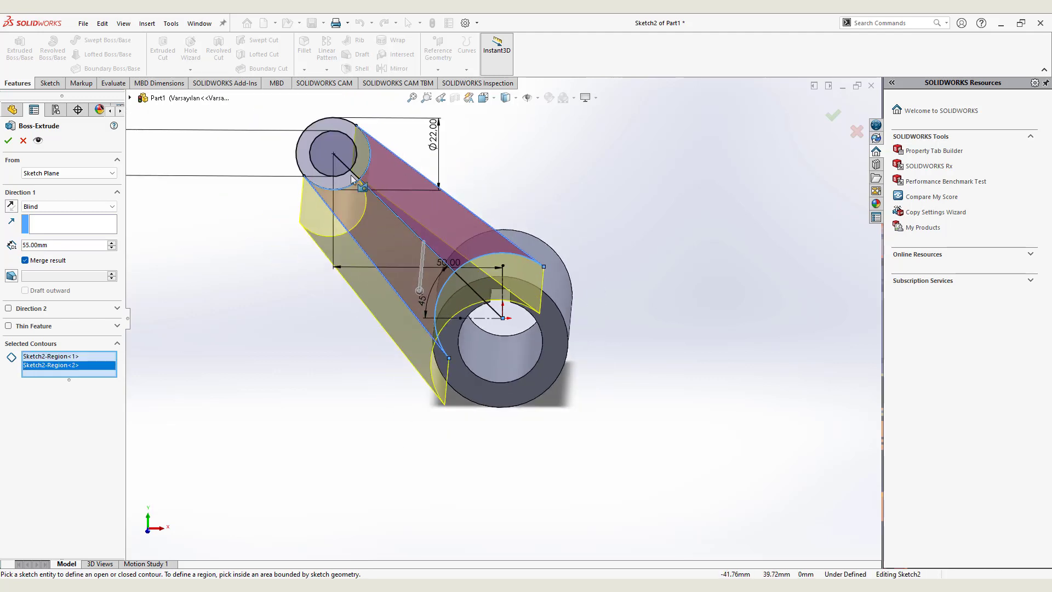
left_click(342, 132)
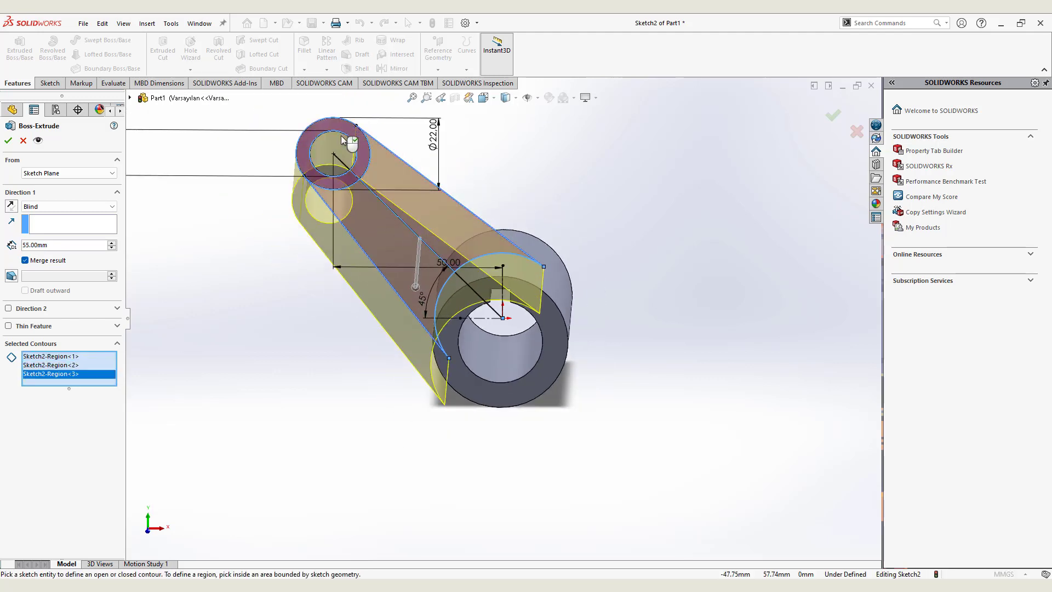
left_click(39, 207)
left_click(70, 261)
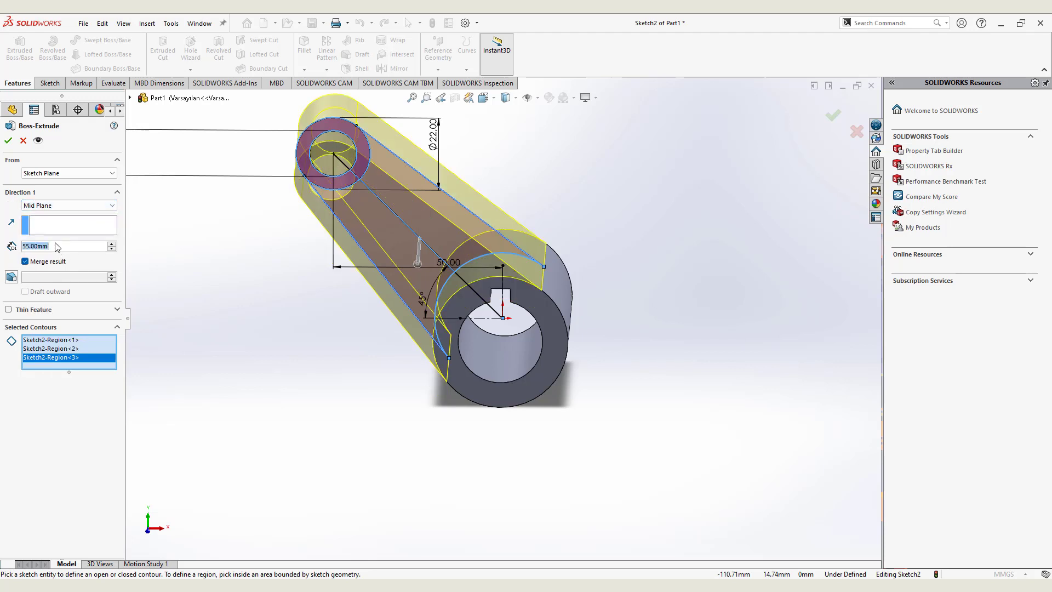
type("10")
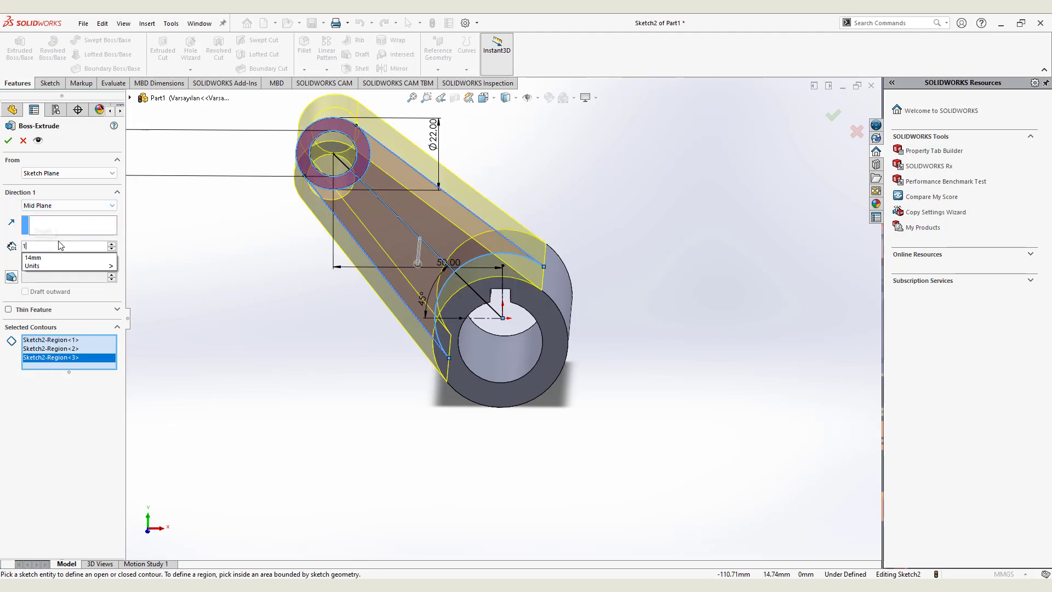
key("Return")
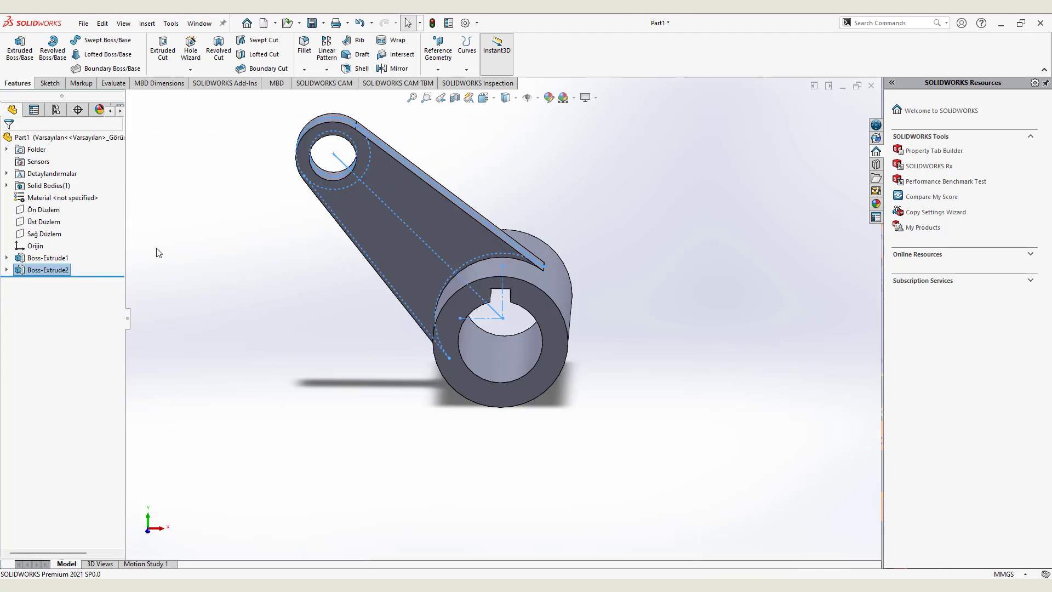
Step: On the arm face, sketch R7 and R11 circles centred on the small-end hole at (-50, 50)
left_click(383, 202)
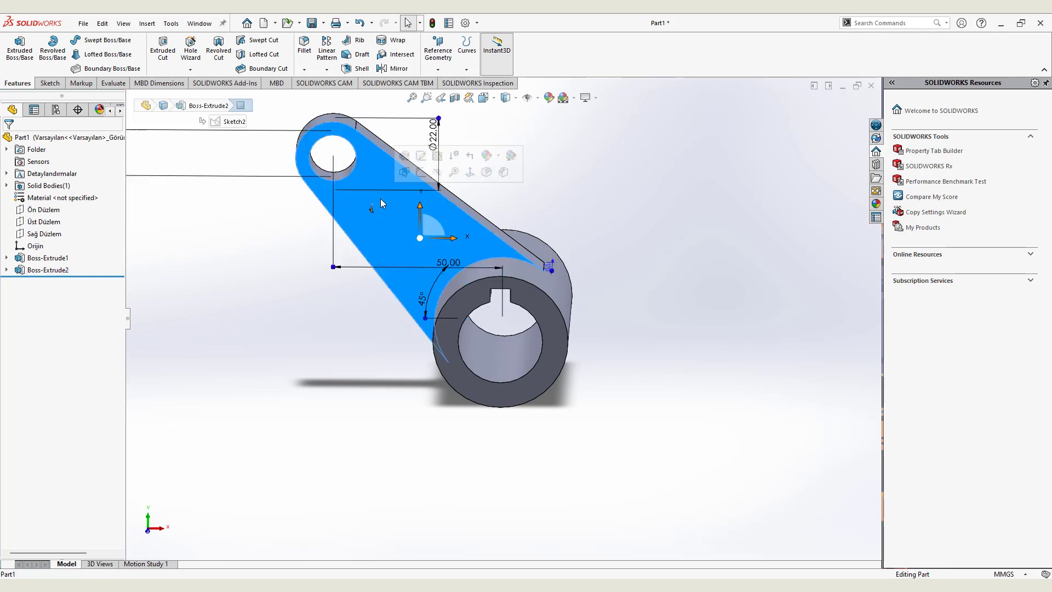
left_click(470, 171)
left_click(48, 83)
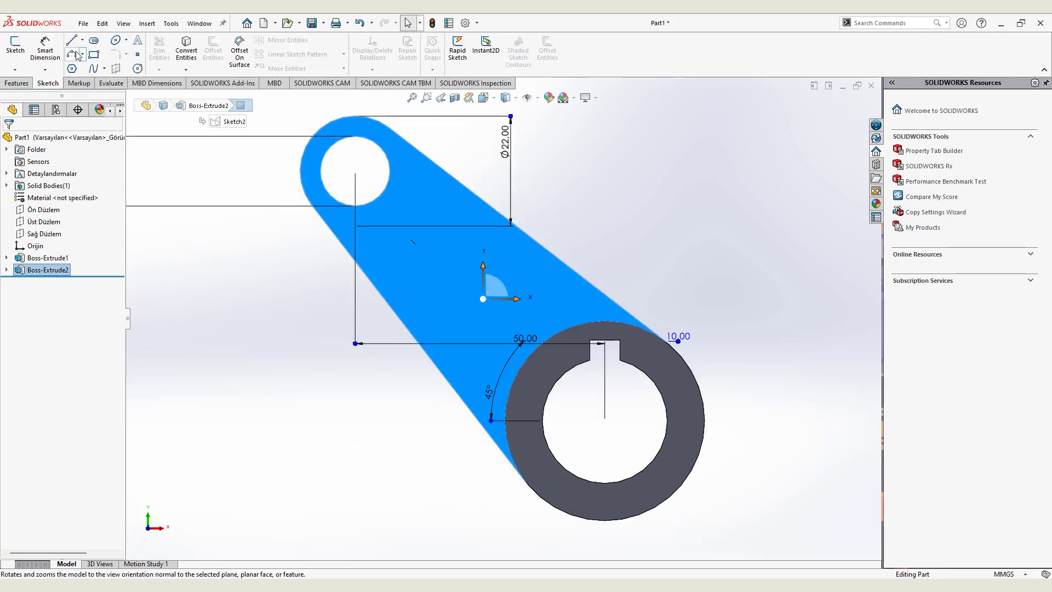
left_click(136, 69)
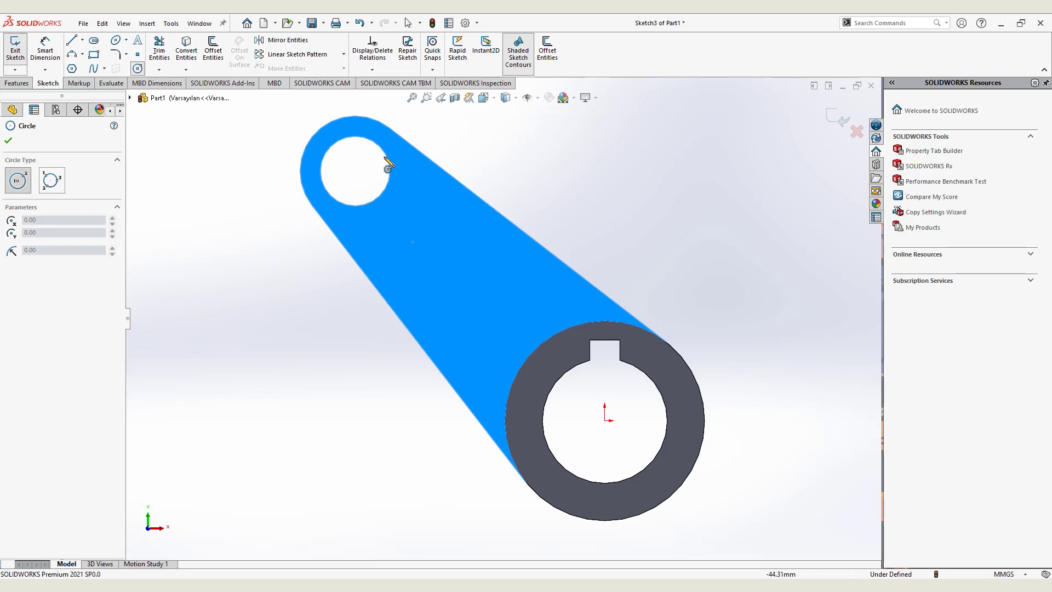
left_click(356, 171)
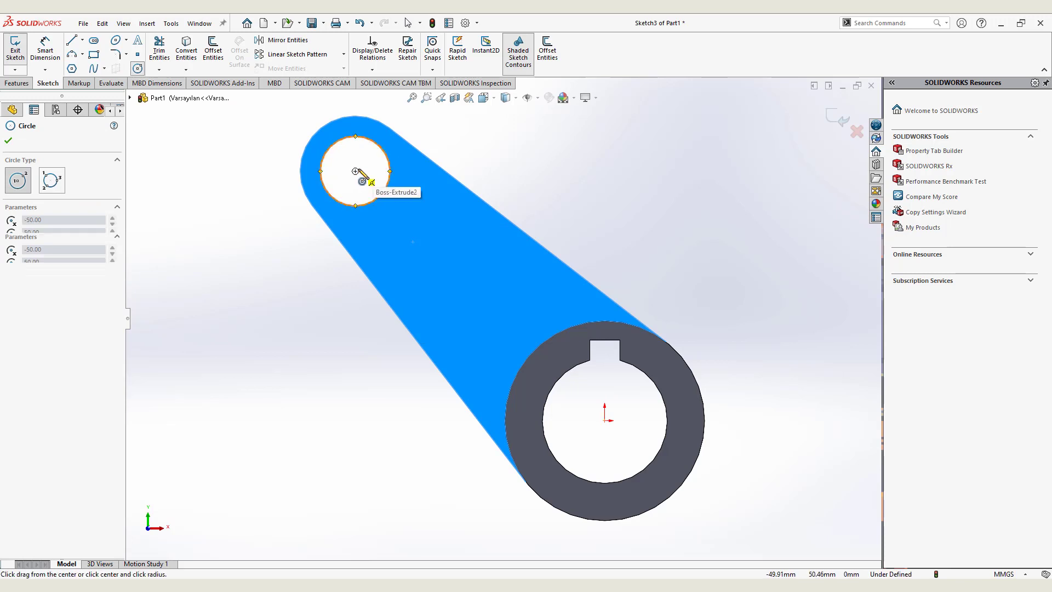
left_click(360, 139)
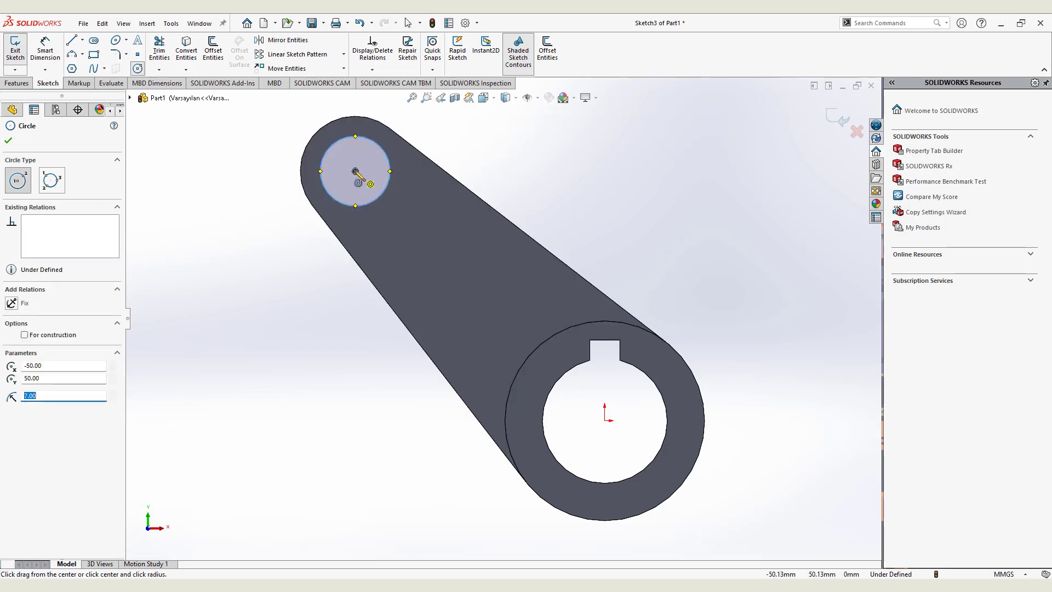
left_click(355, 171)
left_click(320, 128)
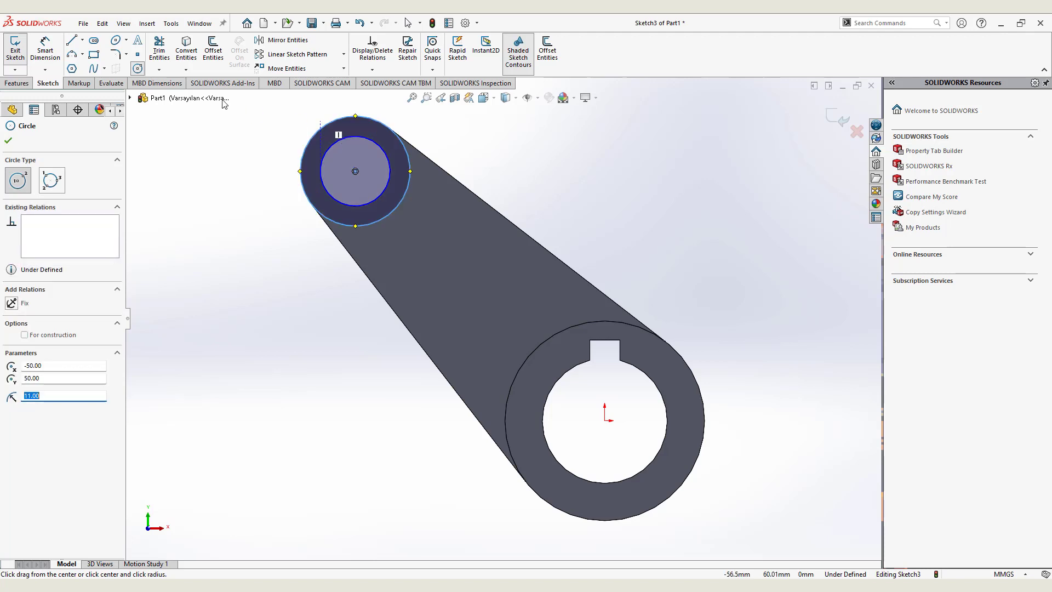
left_click(18, 83)
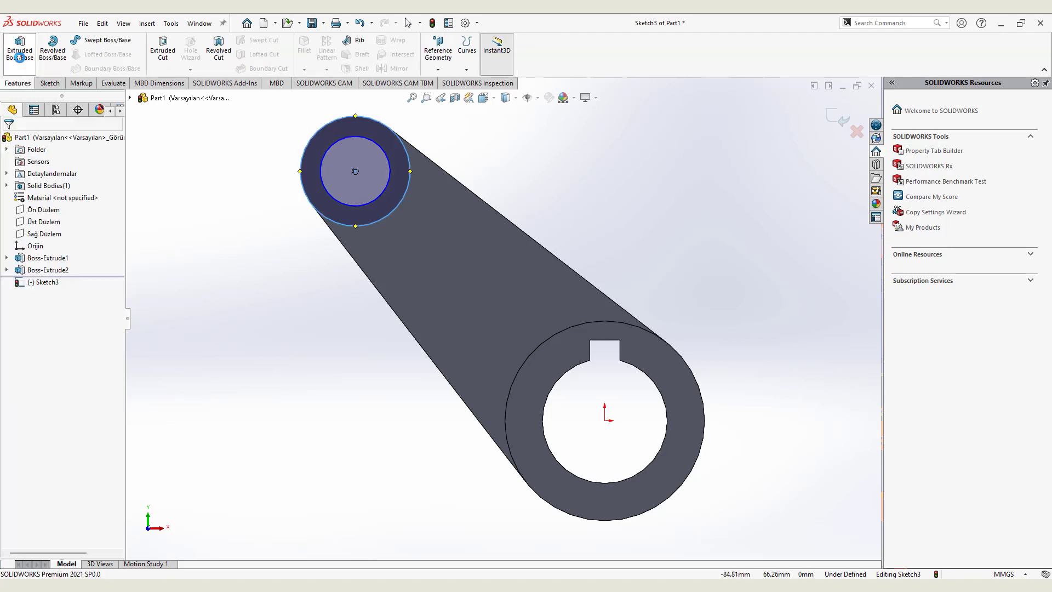
Step: Extrude Sketch3's ring 3 mm in Direction 1 and 13 mm in Direction 2
left_click(20, 49)
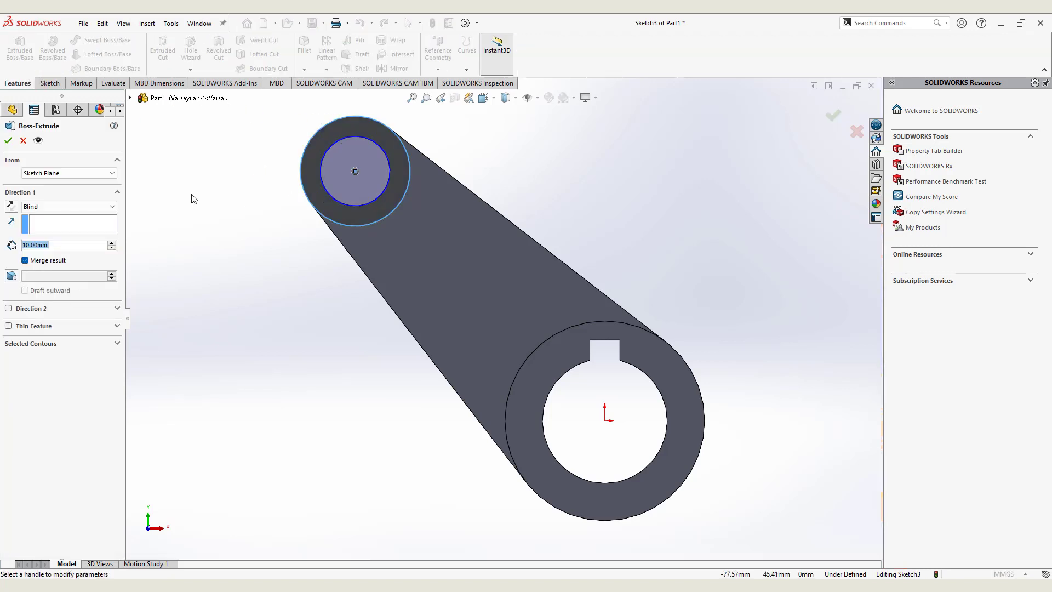
left_click(8, 308)
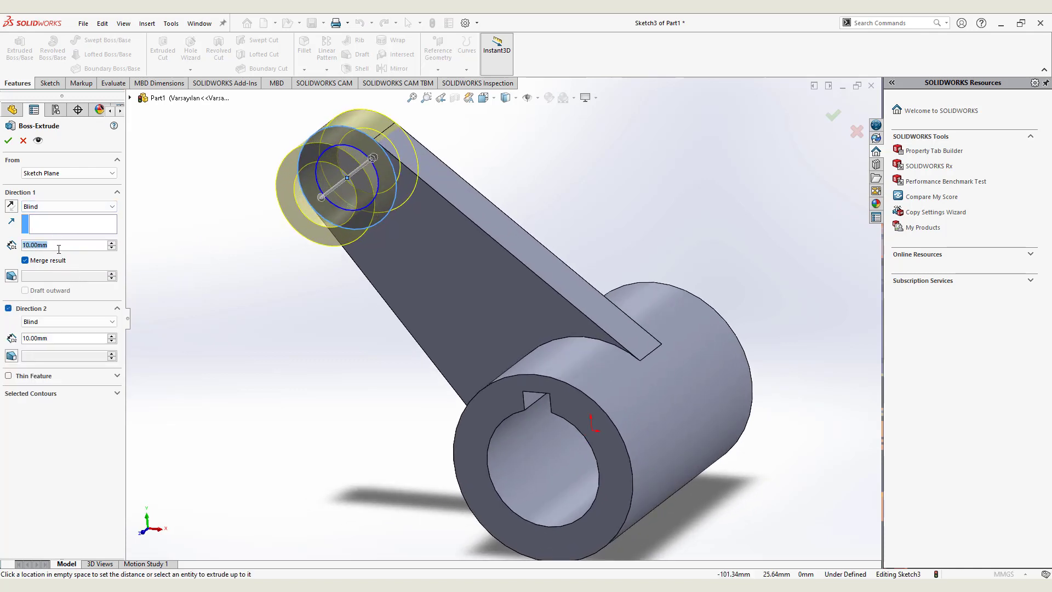
type("3")
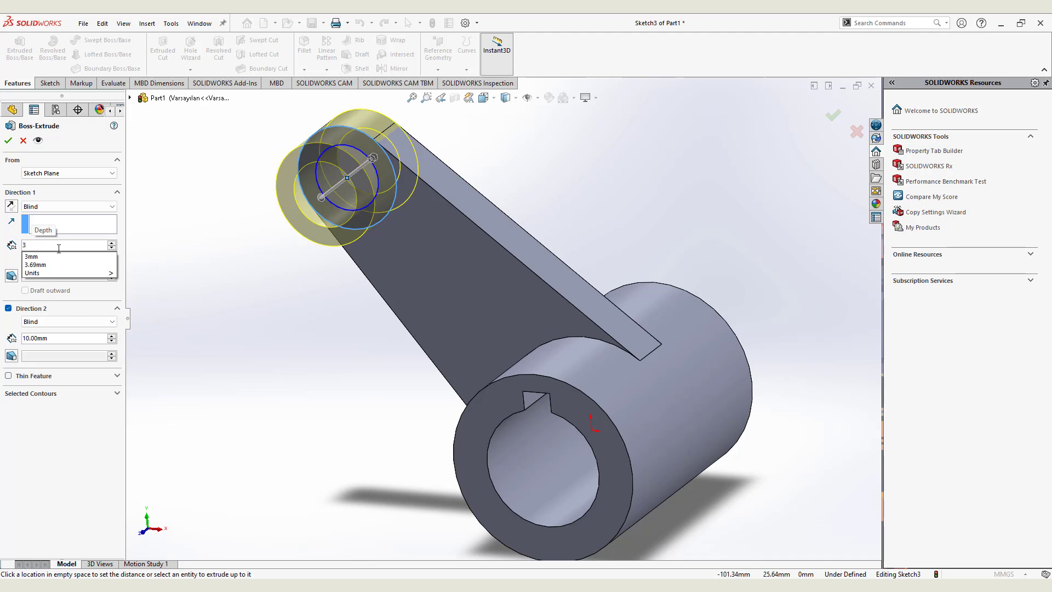
key("Return")
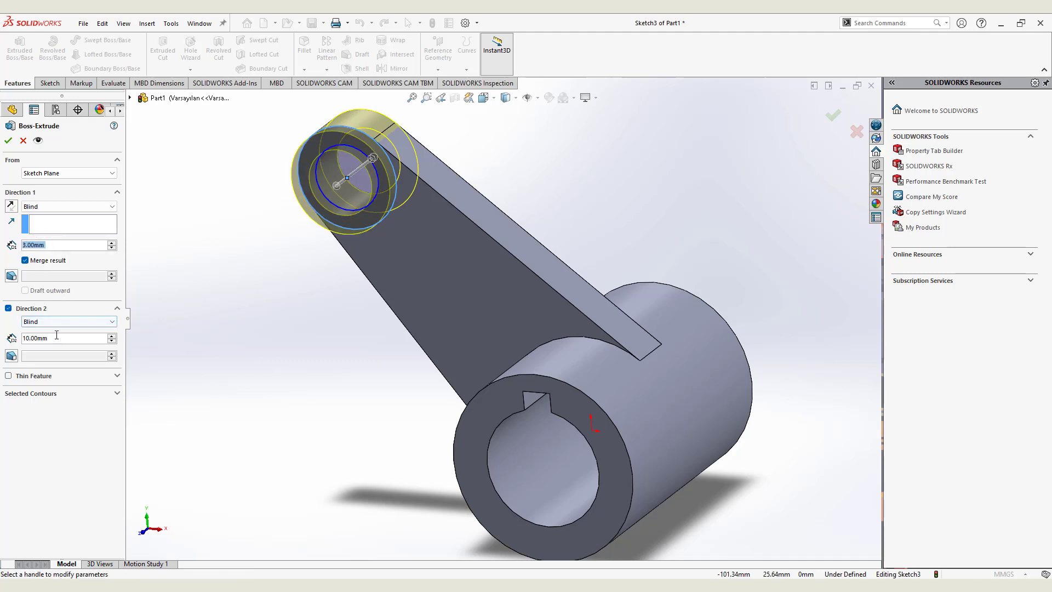
type("1")
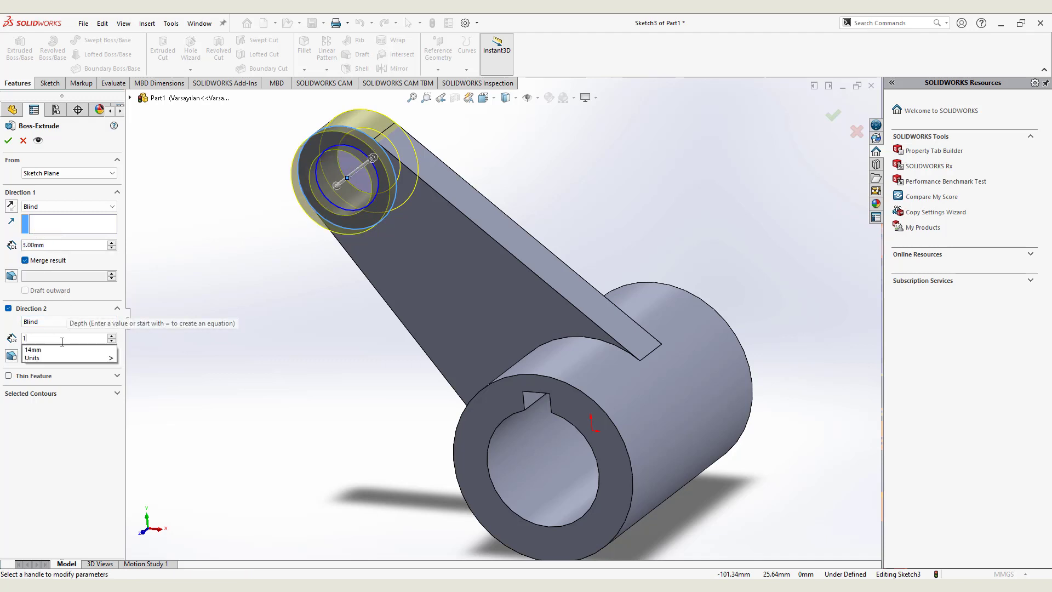
type("3")
key("Return")
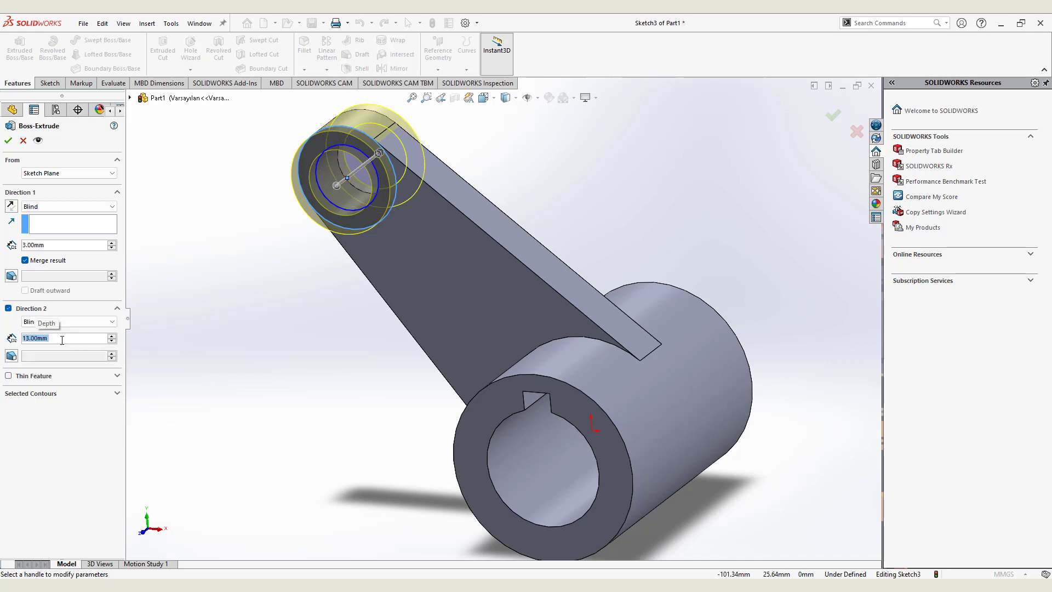
key("Return")
Step: Start a Front Plane sketch with horizontal and vertical centerlines from the hub centre
middle_click_drag(371, 358, 488, 302)
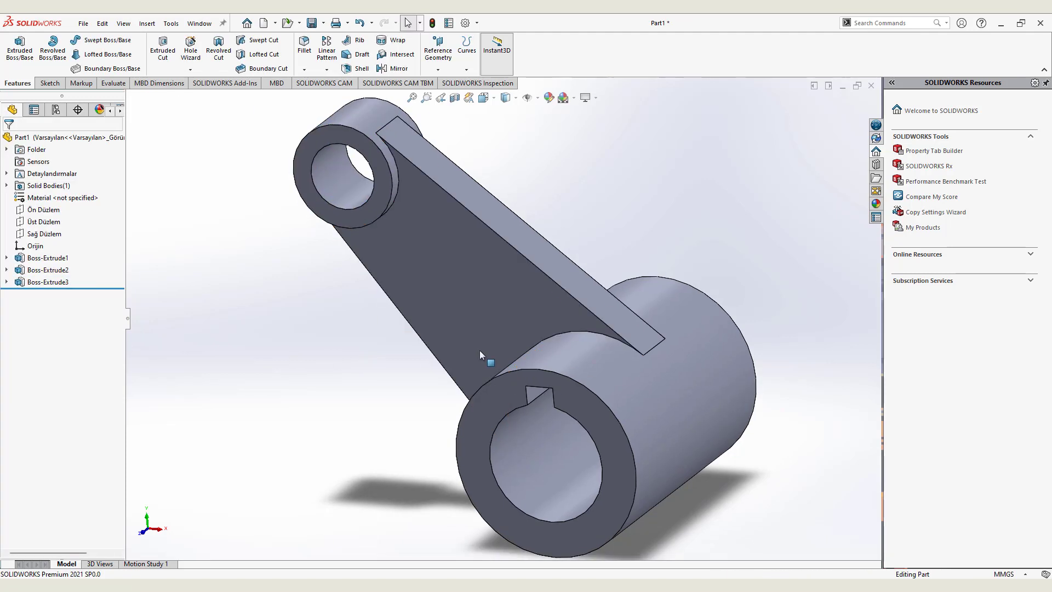
left_click(489, 304)
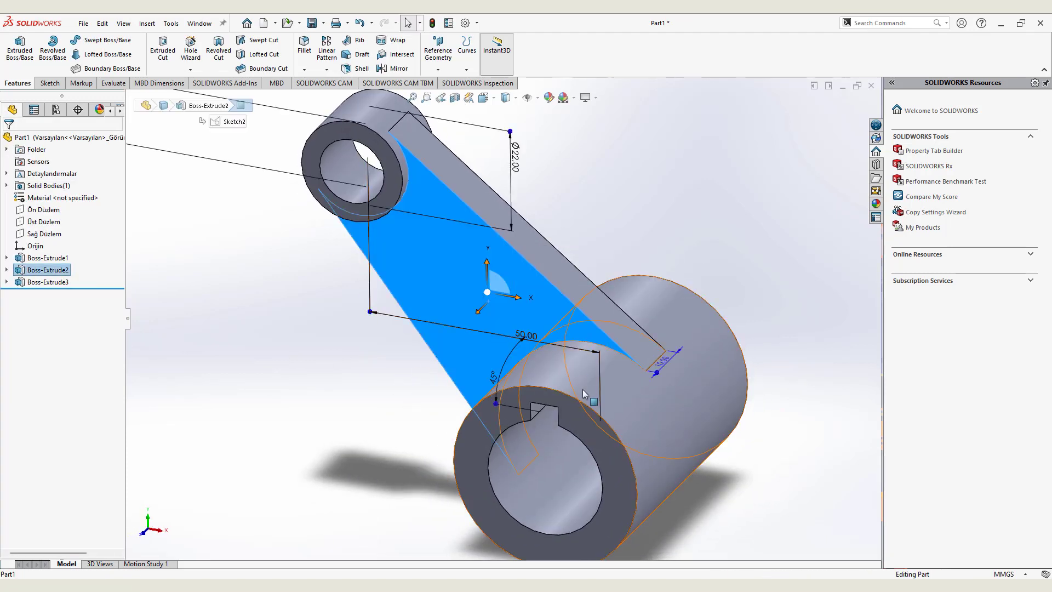
left_click(47, 209)
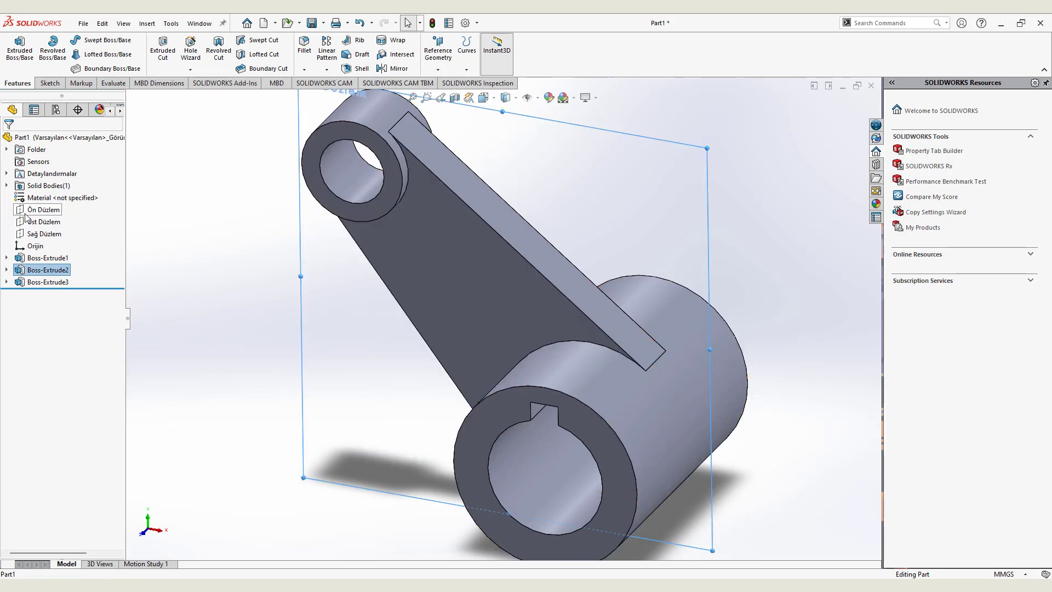
left_click(27, 198)
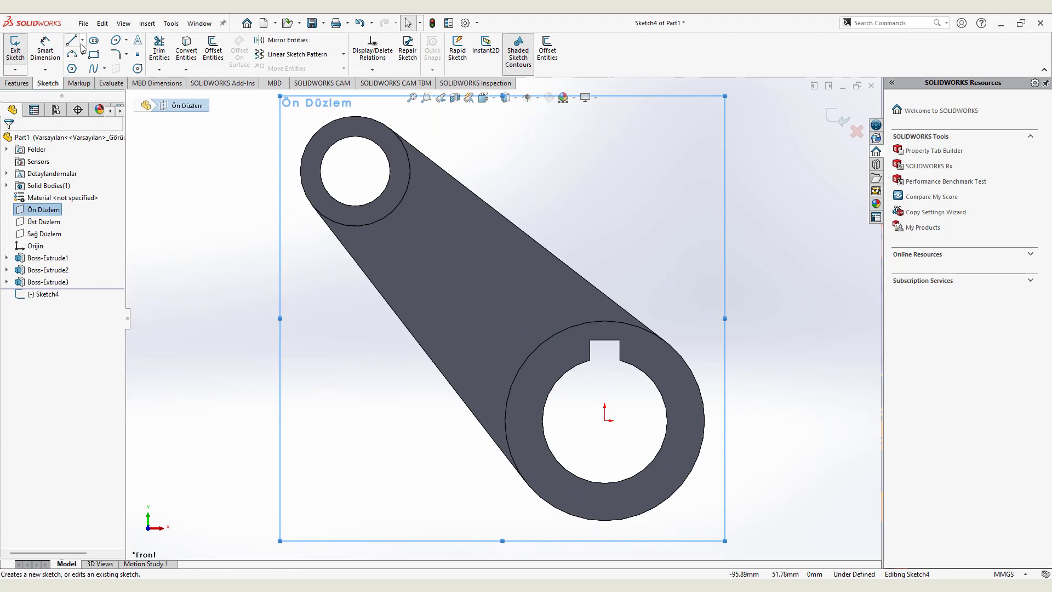
left_click(82, 40)
left_click(96, 65)
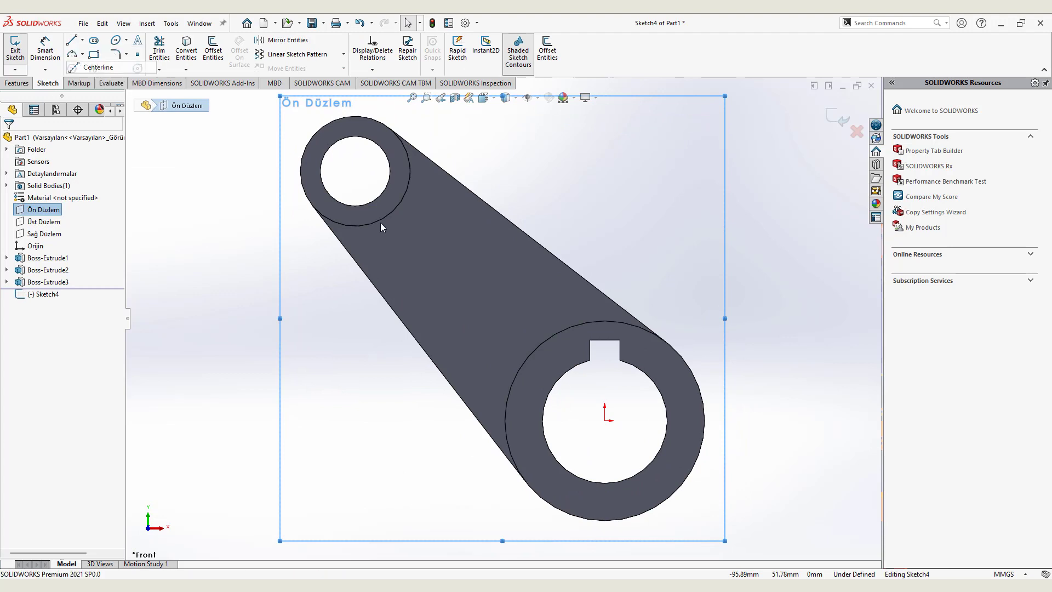
left_click(604, 421)
left_click(795, 421)
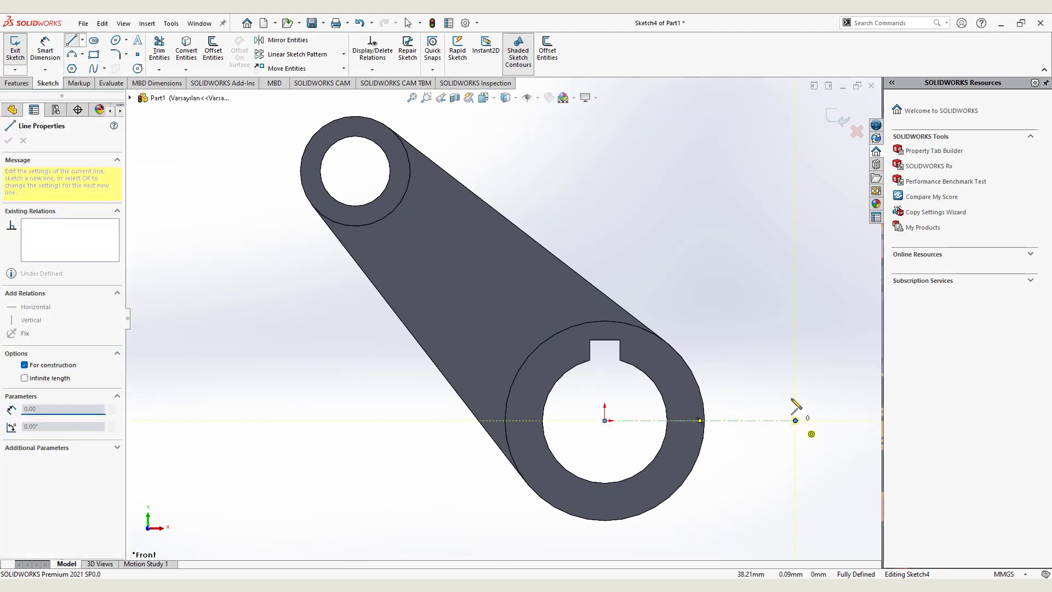
left_click(795, 352)
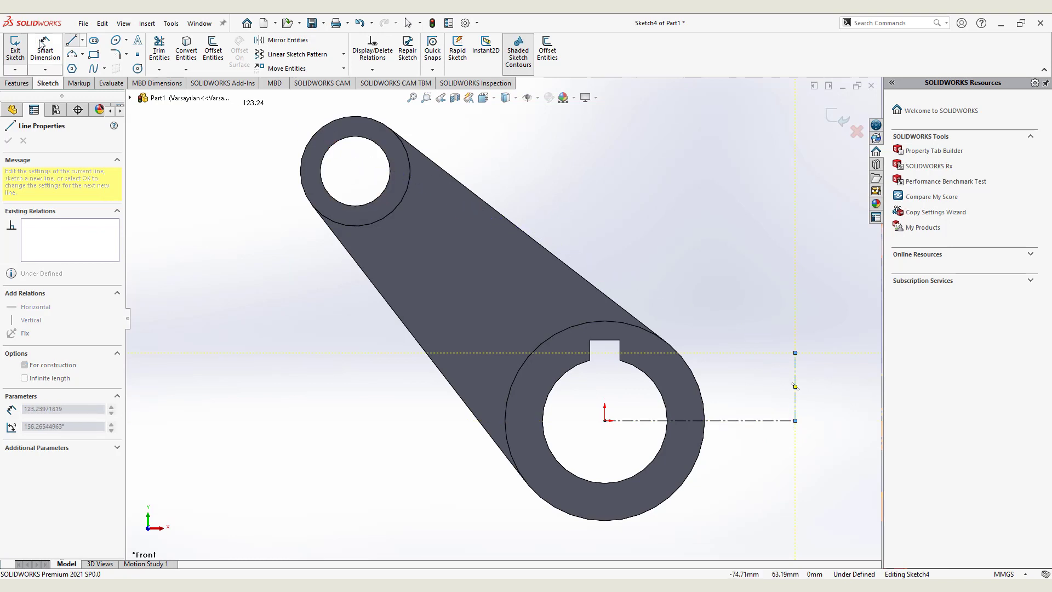
key("Escape")
Step: Dimension the horizontal centerline to 50 mm and the vertical one to 12.5 mm
key("d")
left_click(737, 420)
left_click(735, 465)
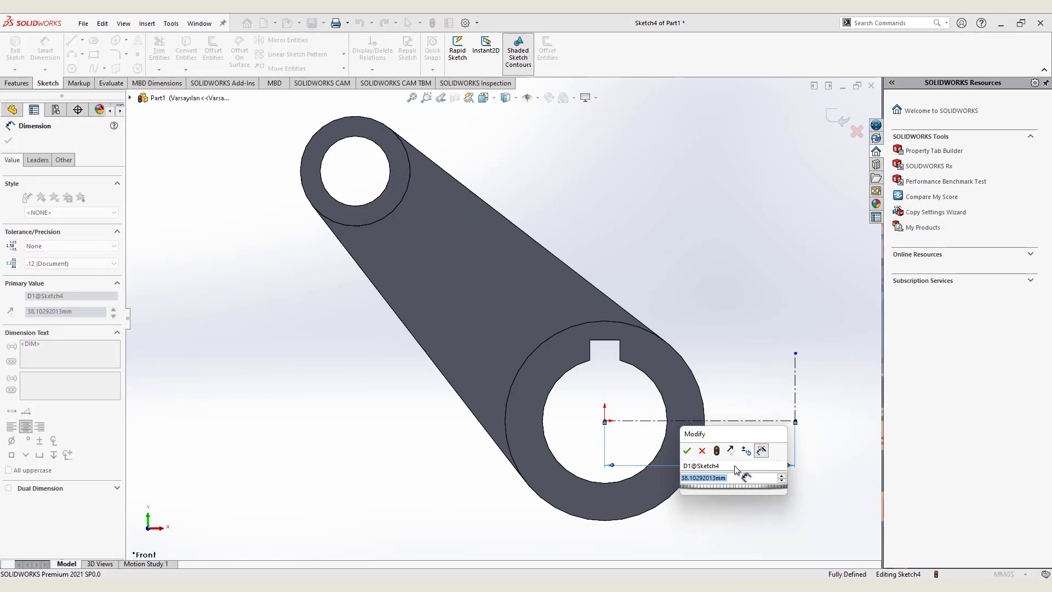
type("50")
key("Return")
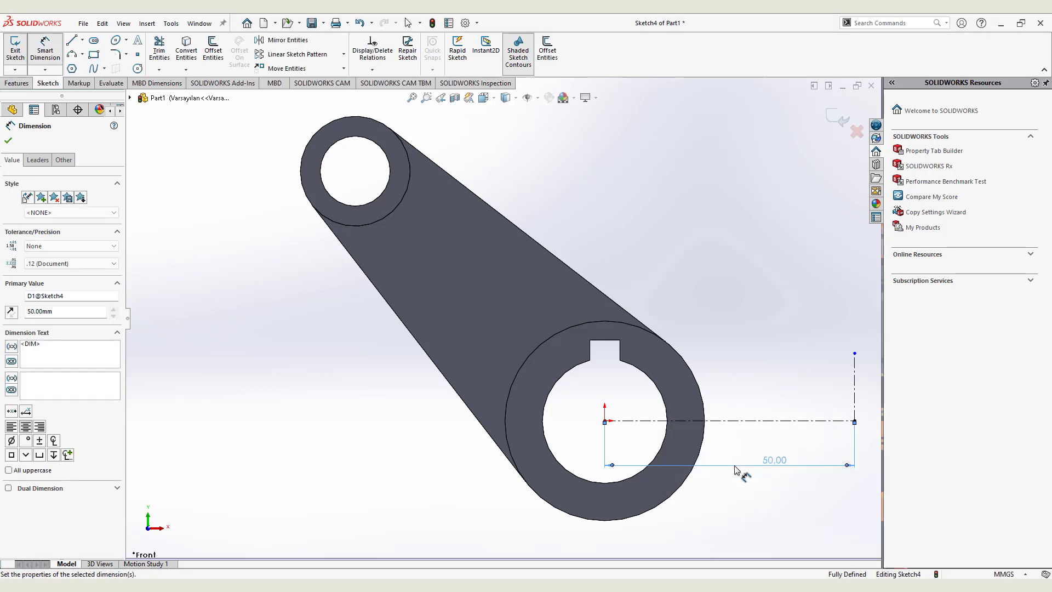
left_click(855, 397)
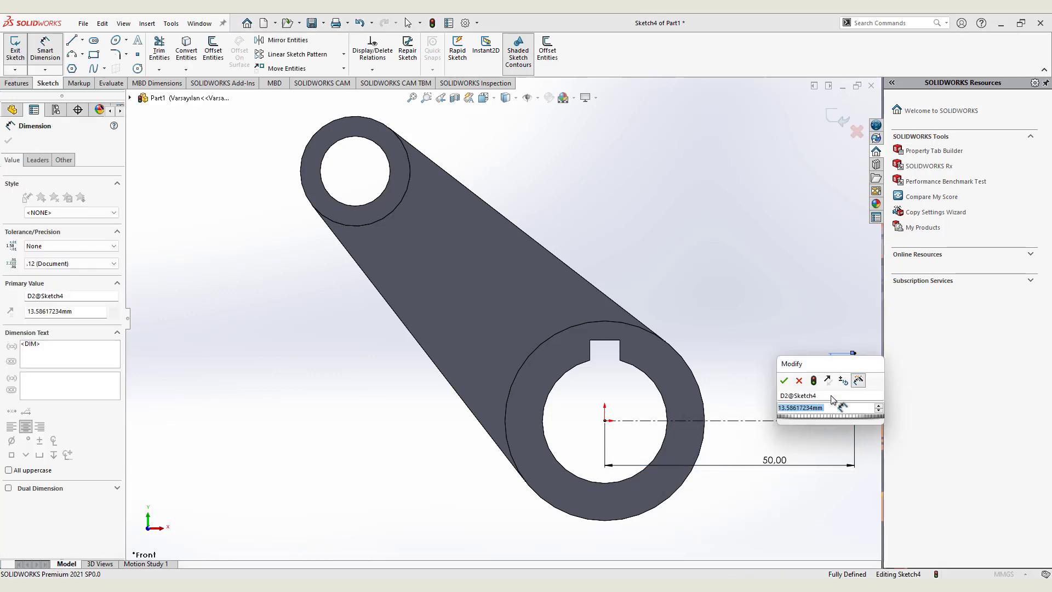
type("12.5")
key("Return")
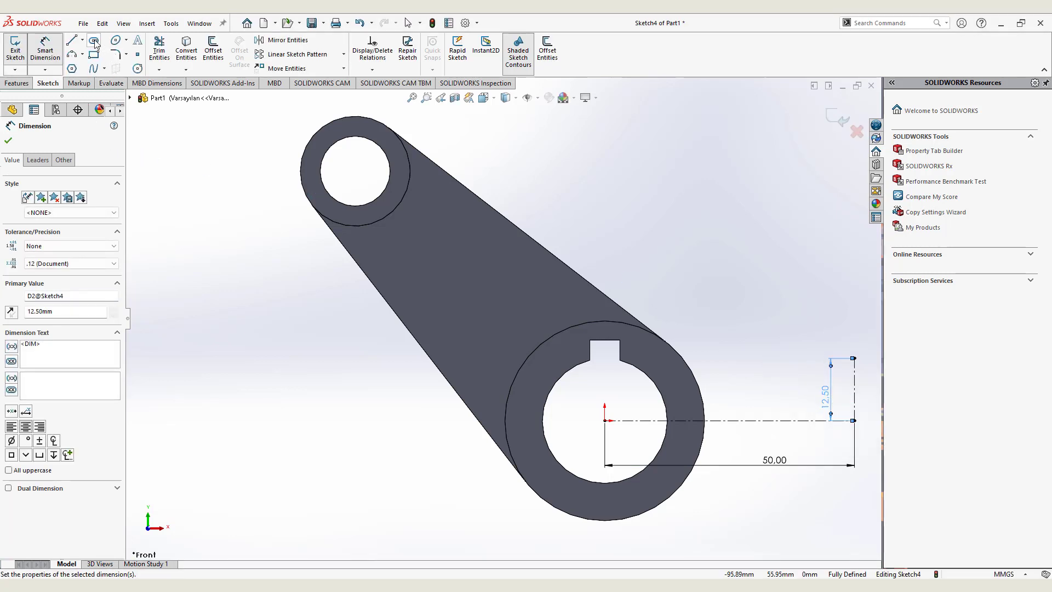
left_click(94, 42)
scroll(279, 225, "up", 1)
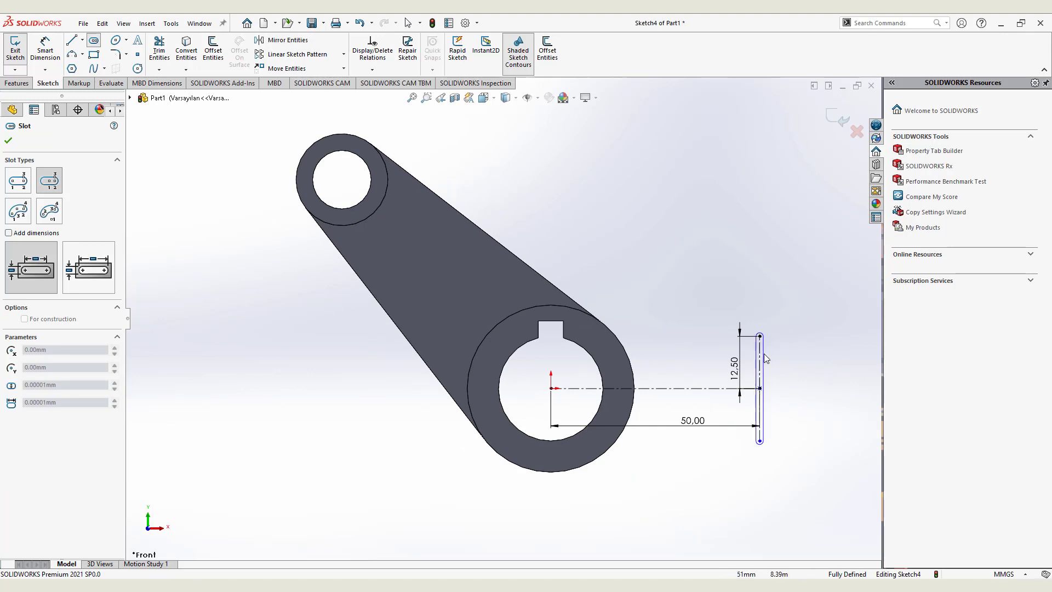
Step: Draw a straight slot on the vertical centerline with a 10 mm outer end radius
left_click(771, 360)
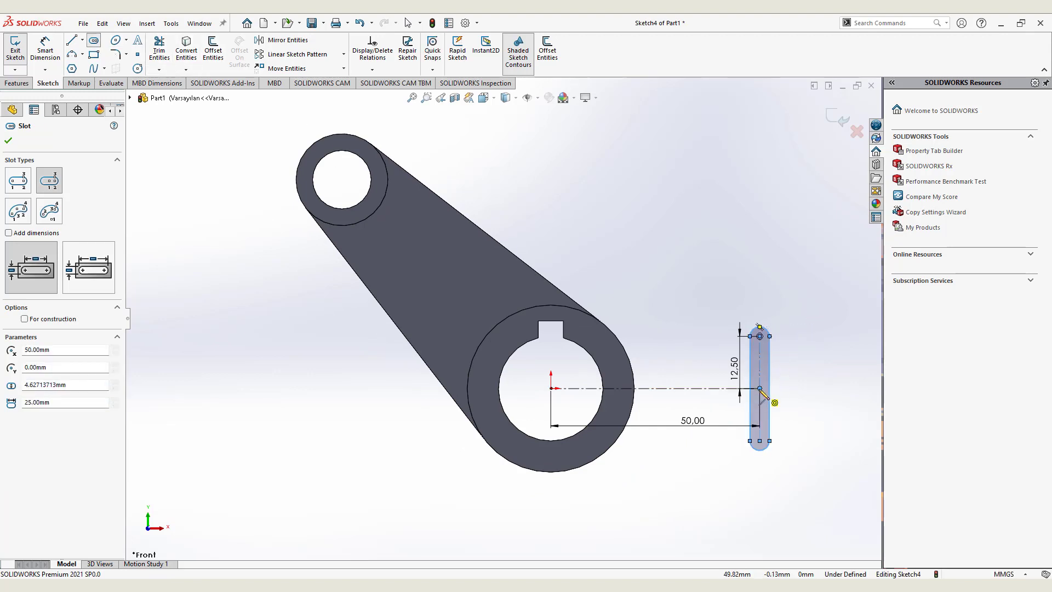
left_click(775, 332)
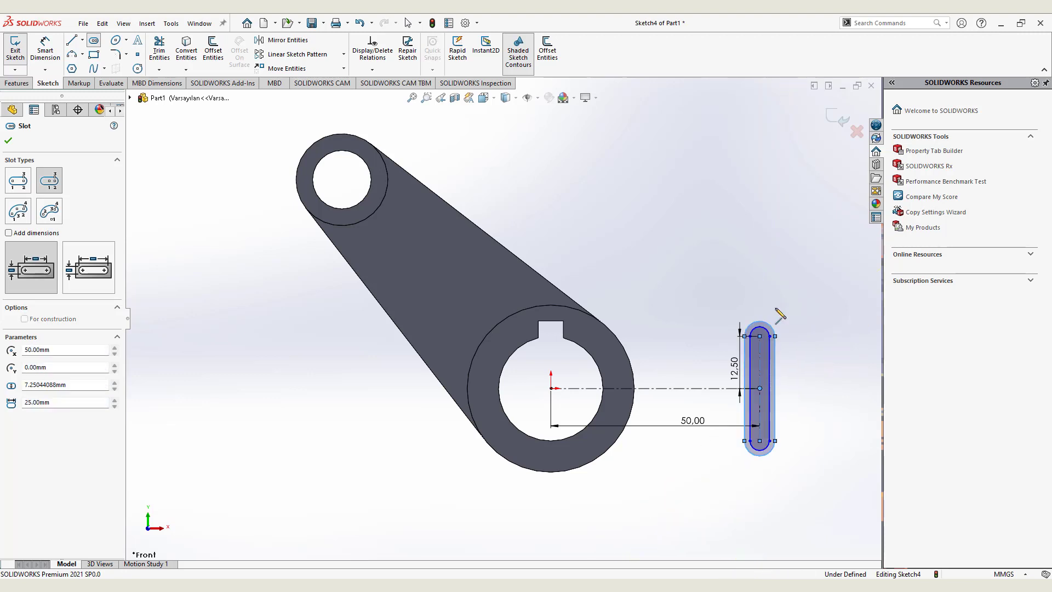
left_click(49, 55)
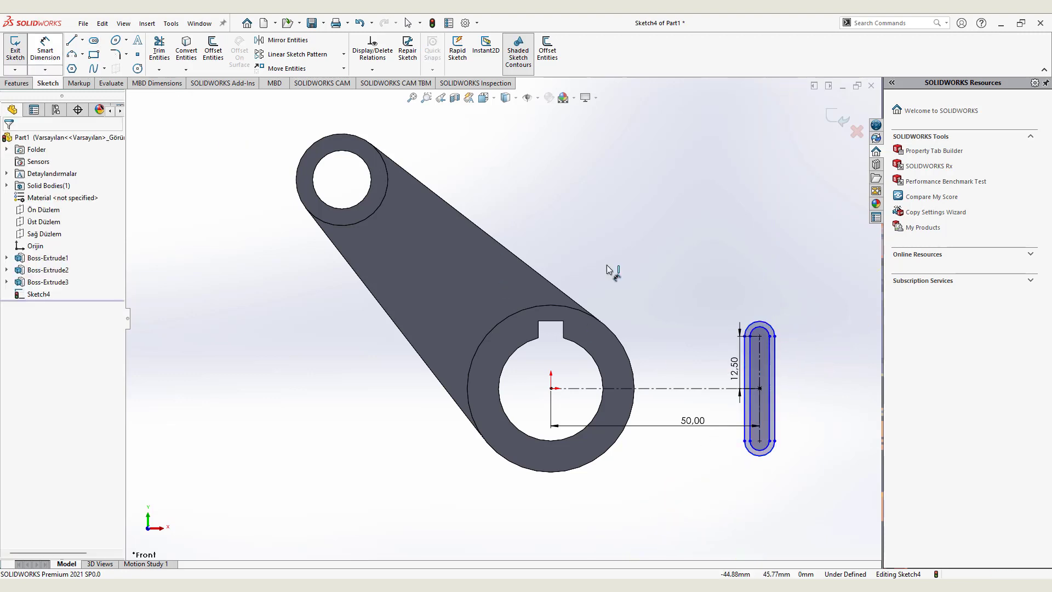
left_click(759, 327)
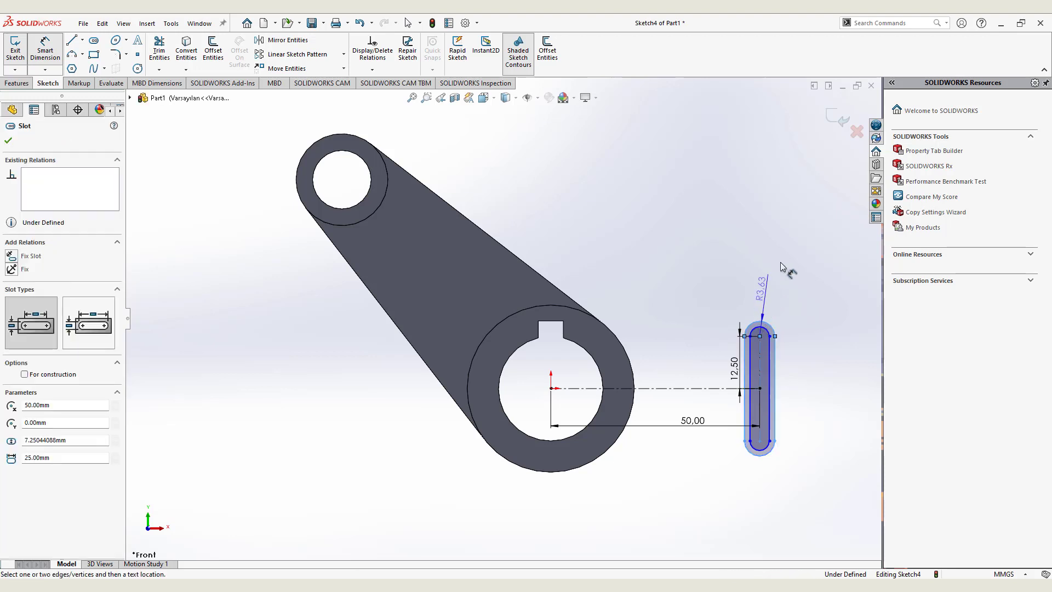
left_click(787, 259)
type("10")
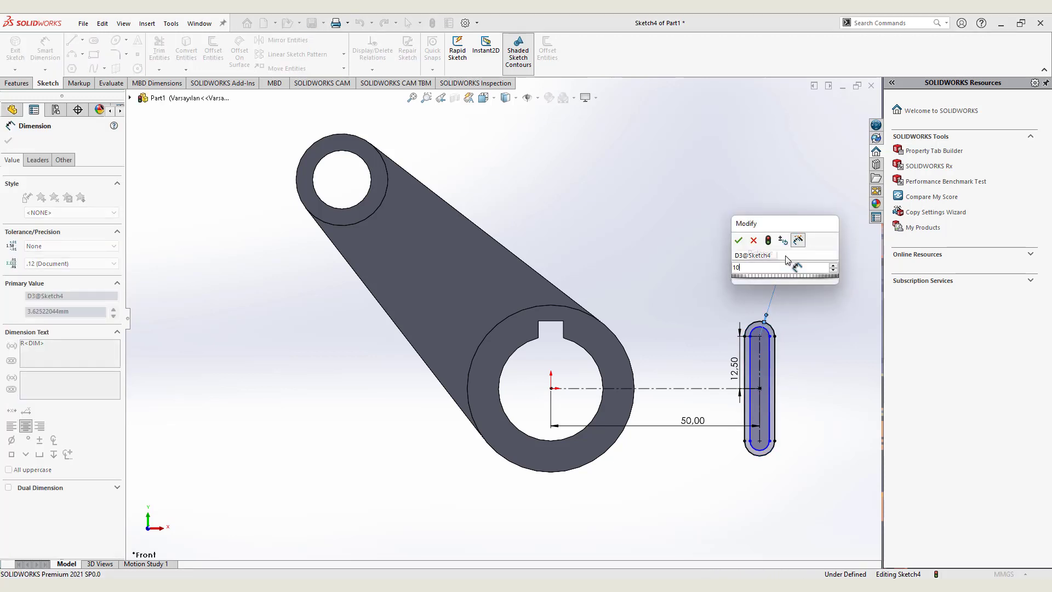
key("Return")
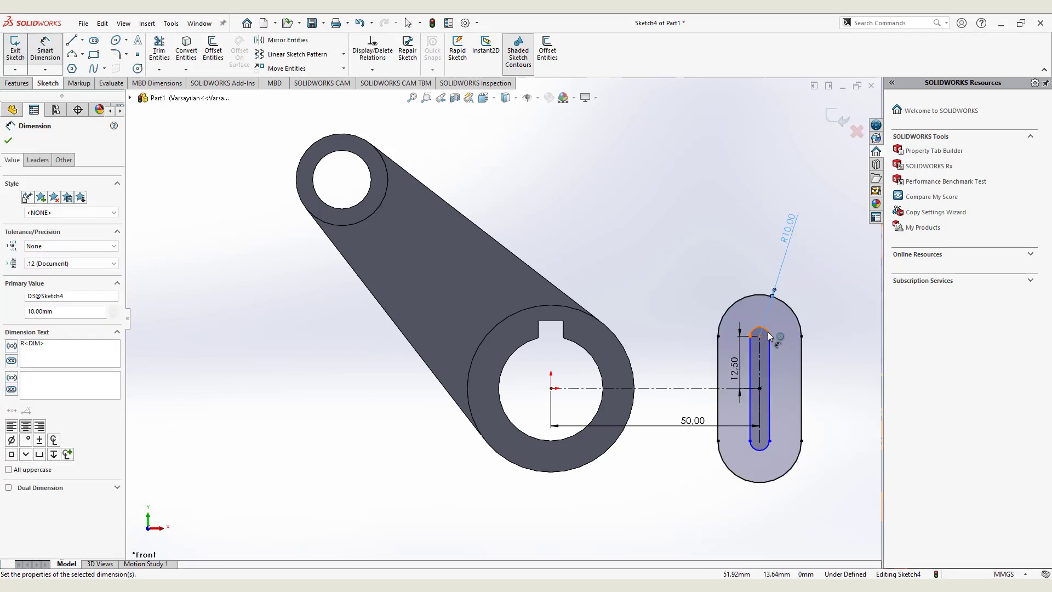
Step: Dimension the inner slot arc to a 4.5 mm radius
left_click(770, 337)
left_click(706, 242)
type("4.")
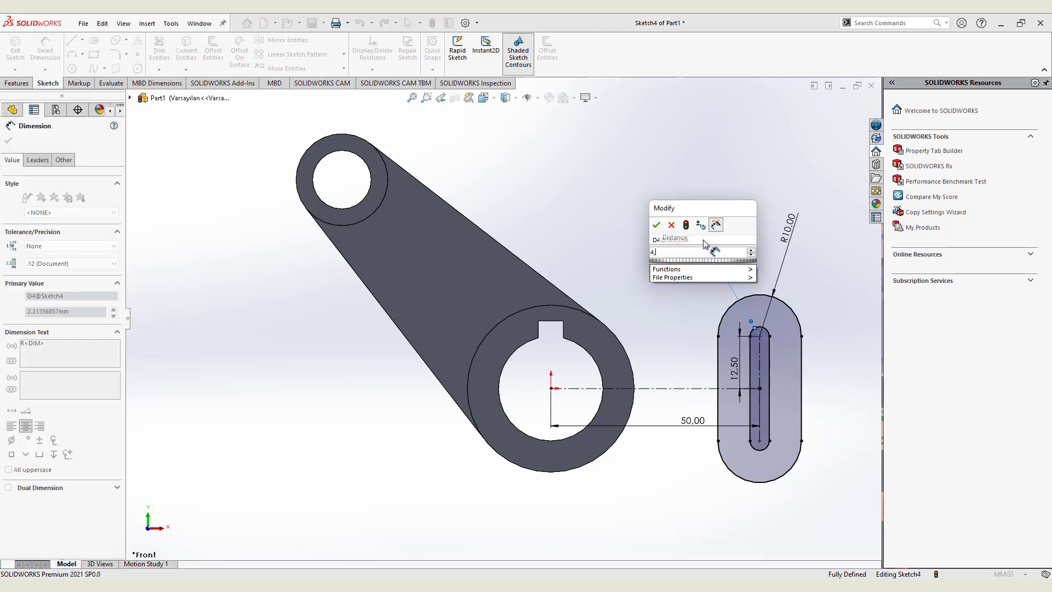
type("5")
key("Return")
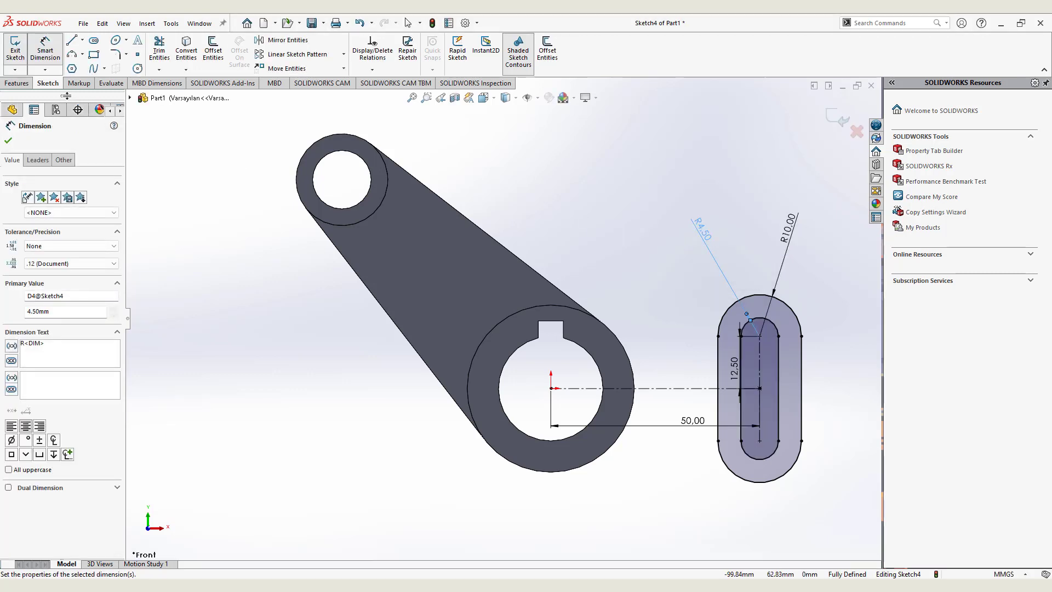
left_click(14, 84)
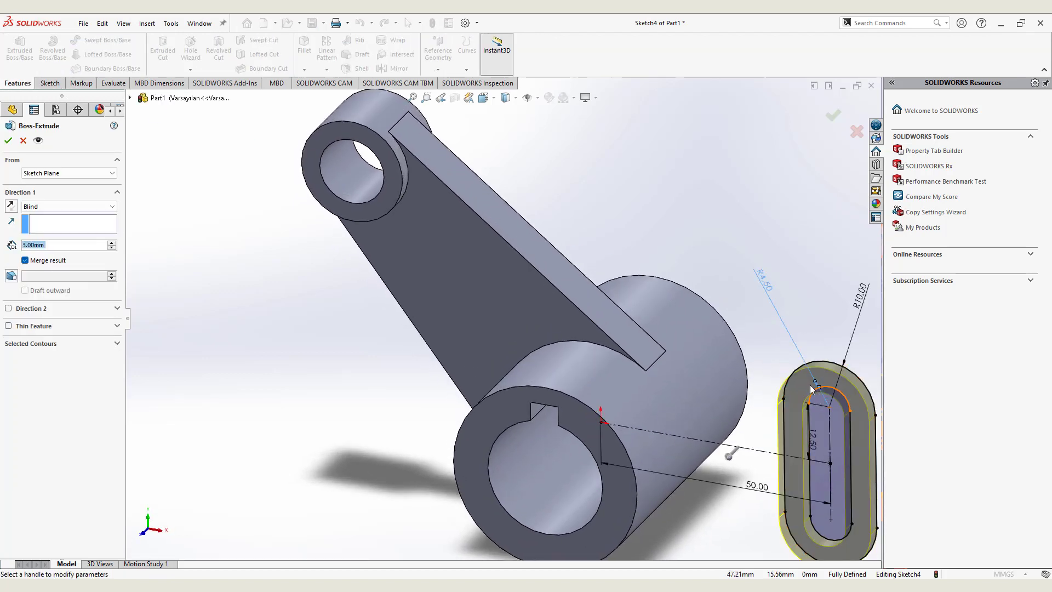
Step: Extrude the slotted lug Mid Plane to a 15 mm depth
left_click(47, 207)
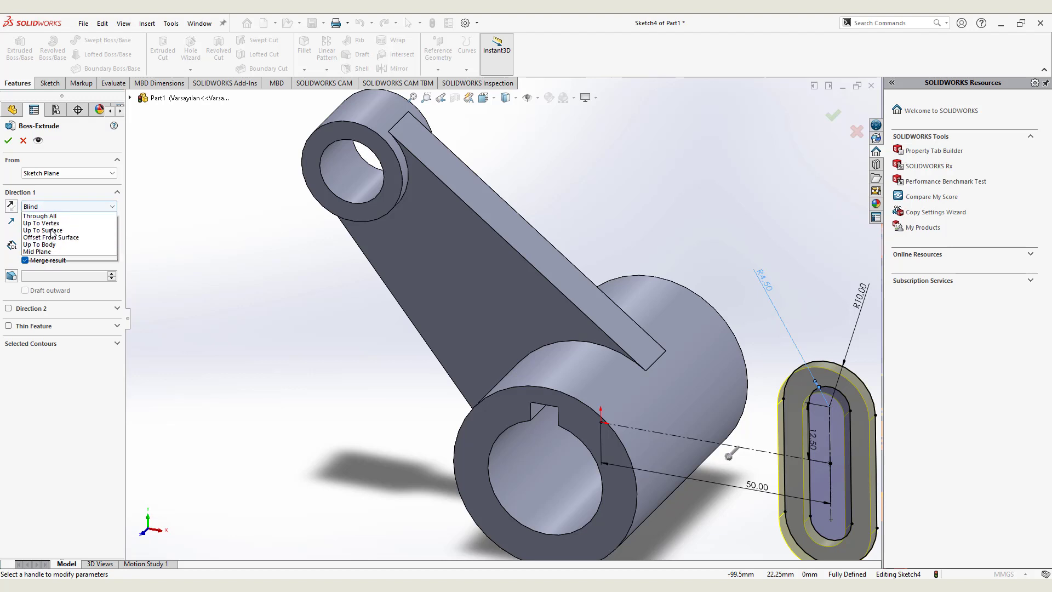
left_click(46, 257)
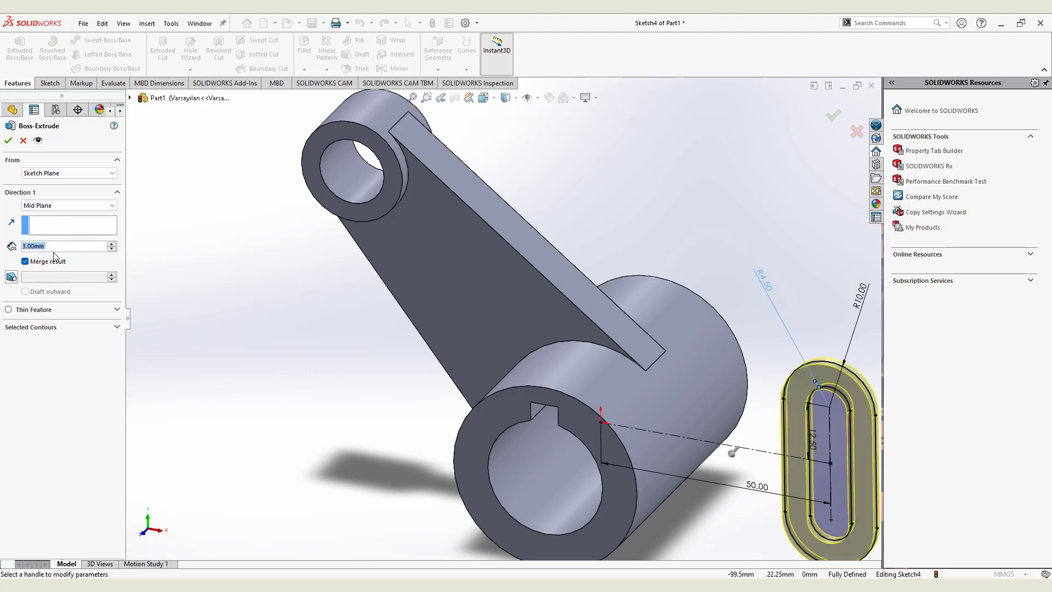
type("15")
key("Return")
key("Return")
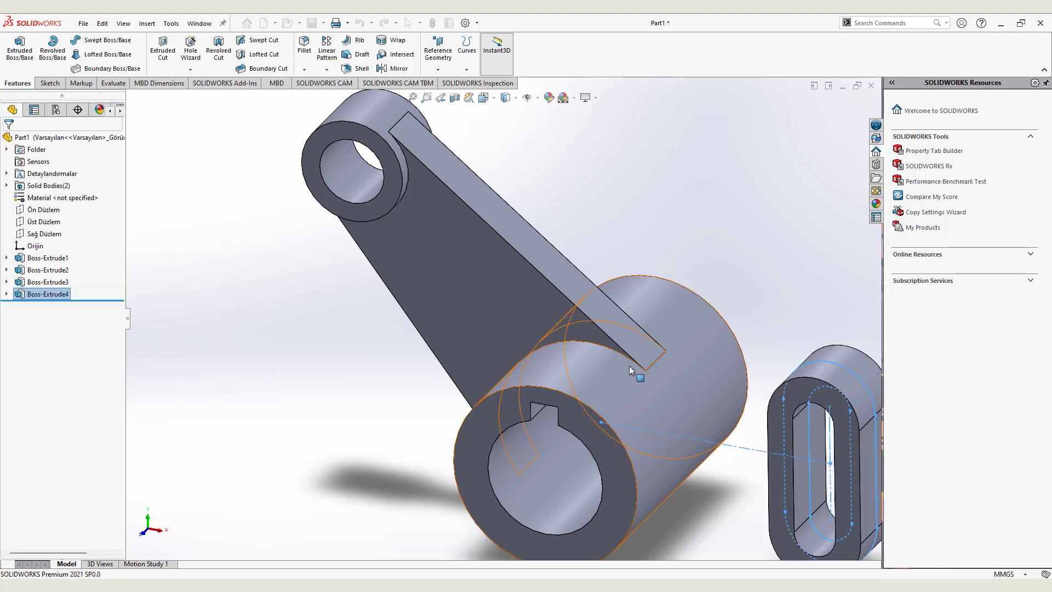
Step: Start a Front Plane sketch with a closed four-line outline from the lug to the hub
left_click(40, 211)
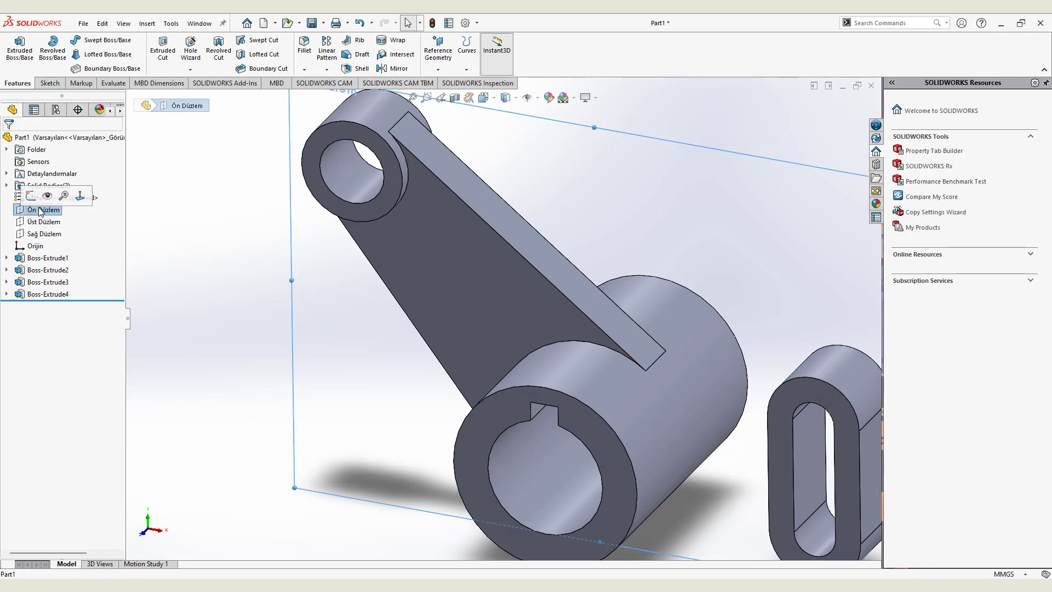
left_click(33, 196)
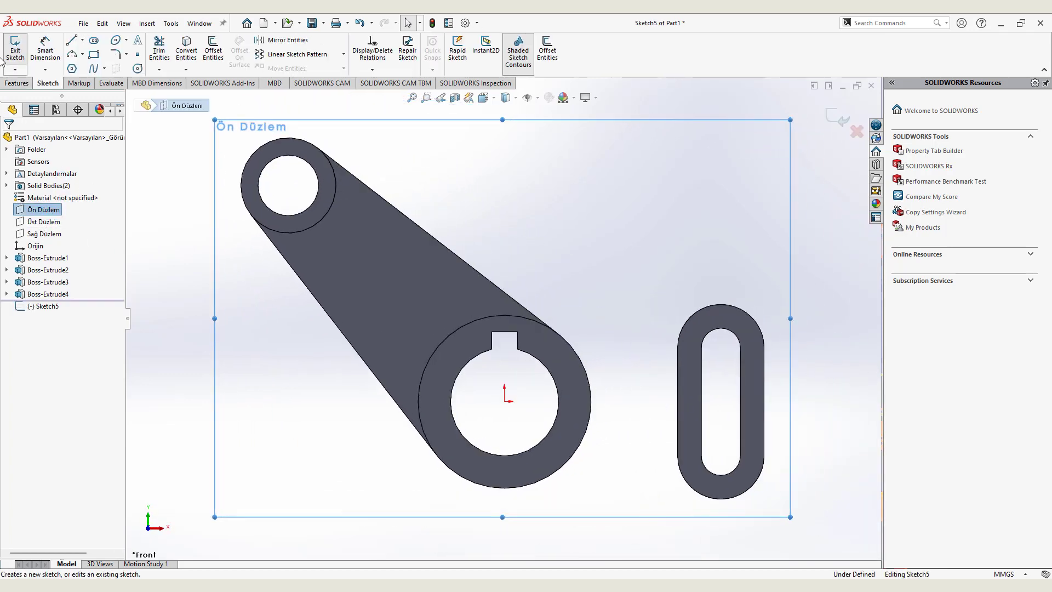
left_click(72, 41)
scroll(718, 470, "down", 3)
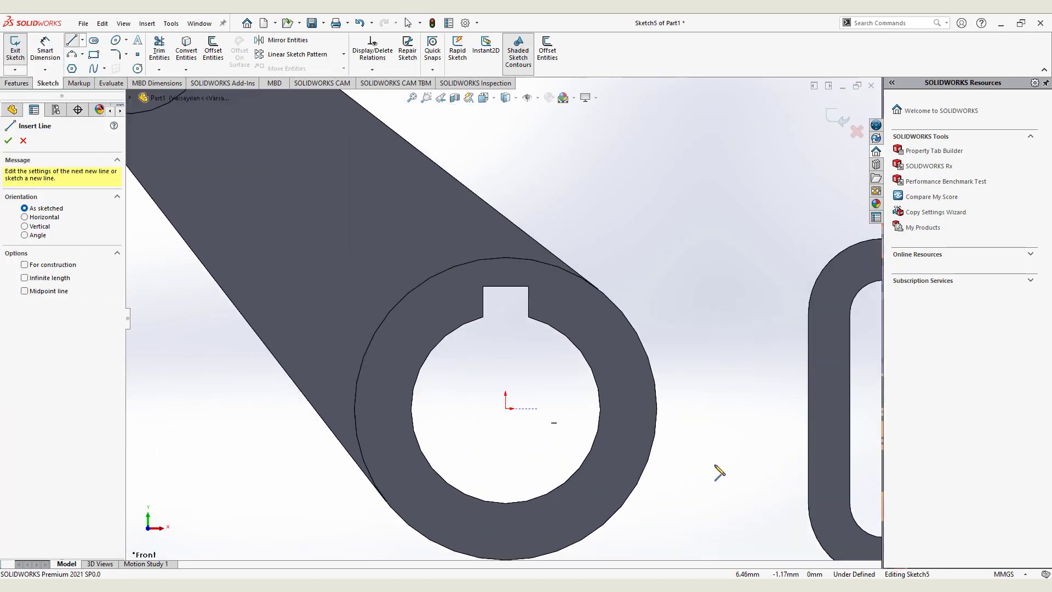
scroll(846, 437, "down", 2)
scroll(741, 369, "up", 3)
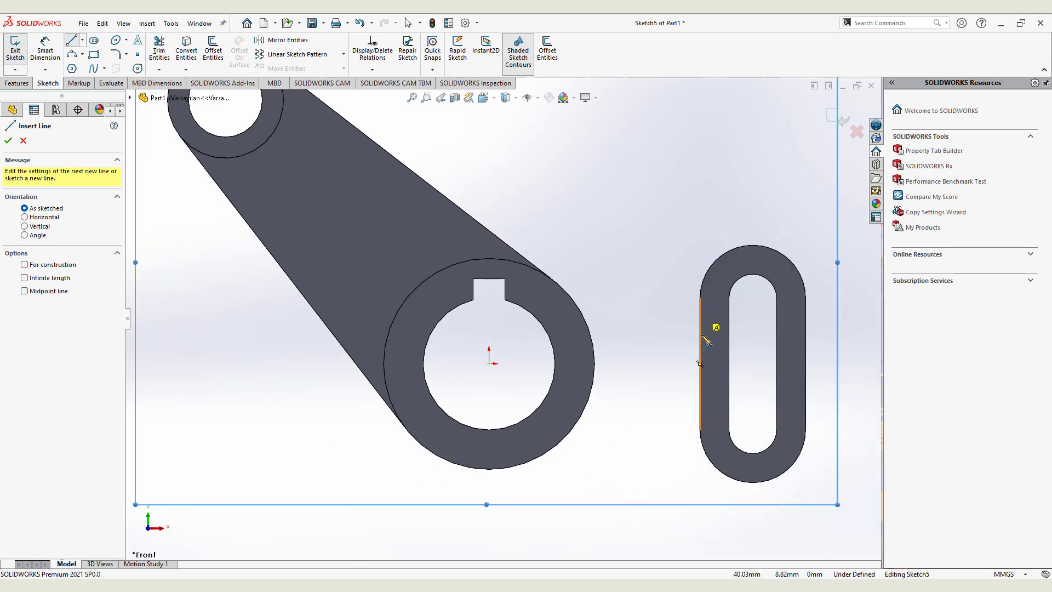
left_click(700, 364)
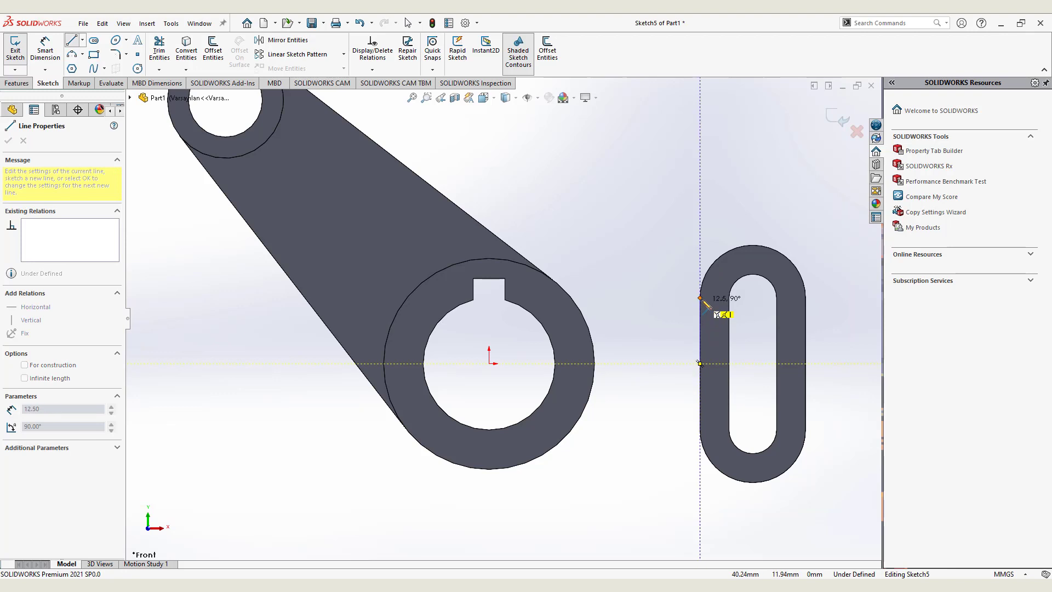
left_click(700, 297)
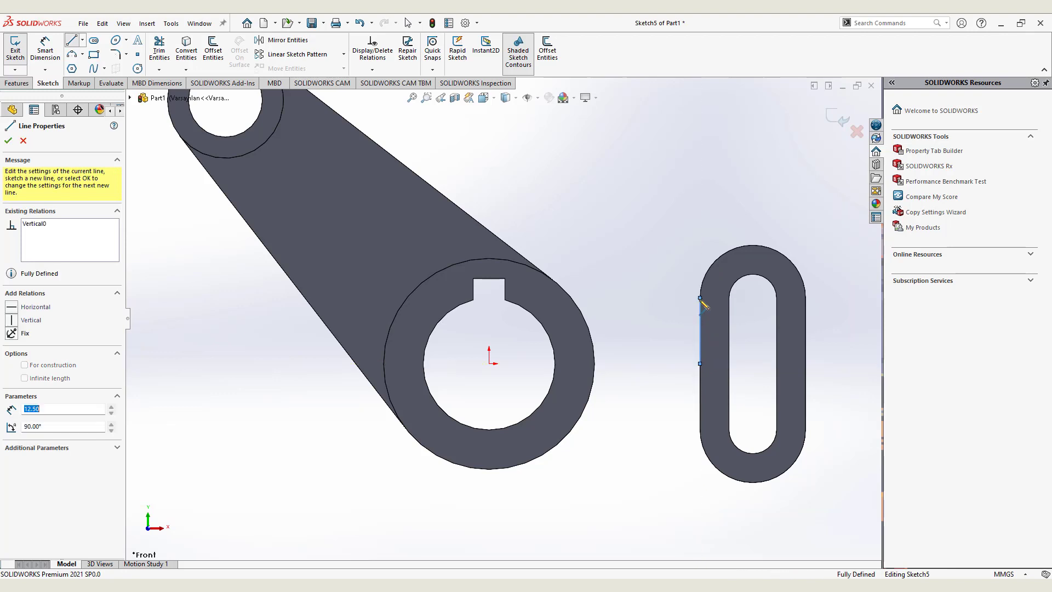
left_click(572, 297)
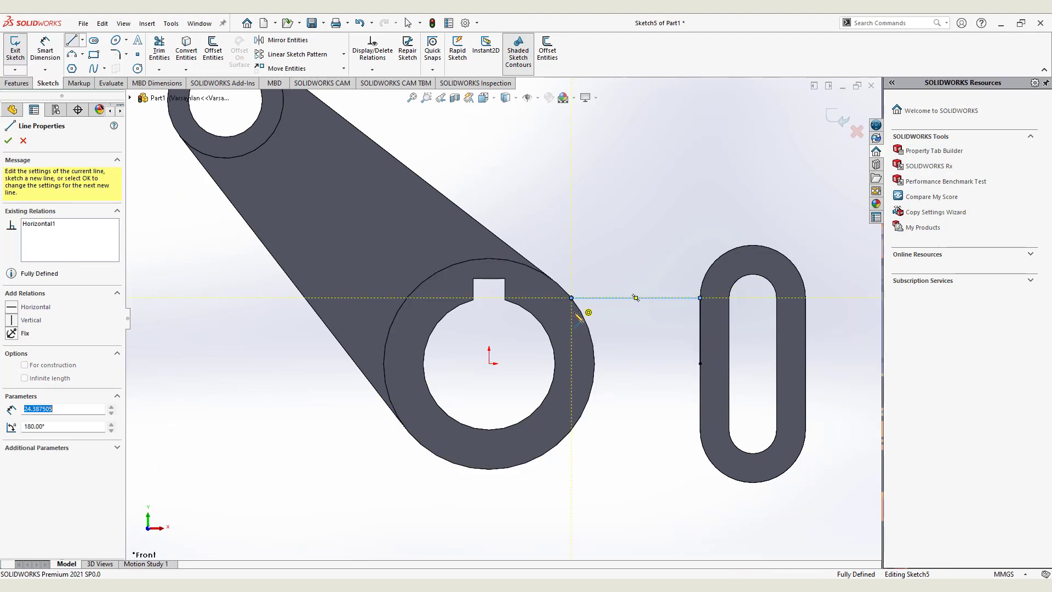
left_click(572, 429)
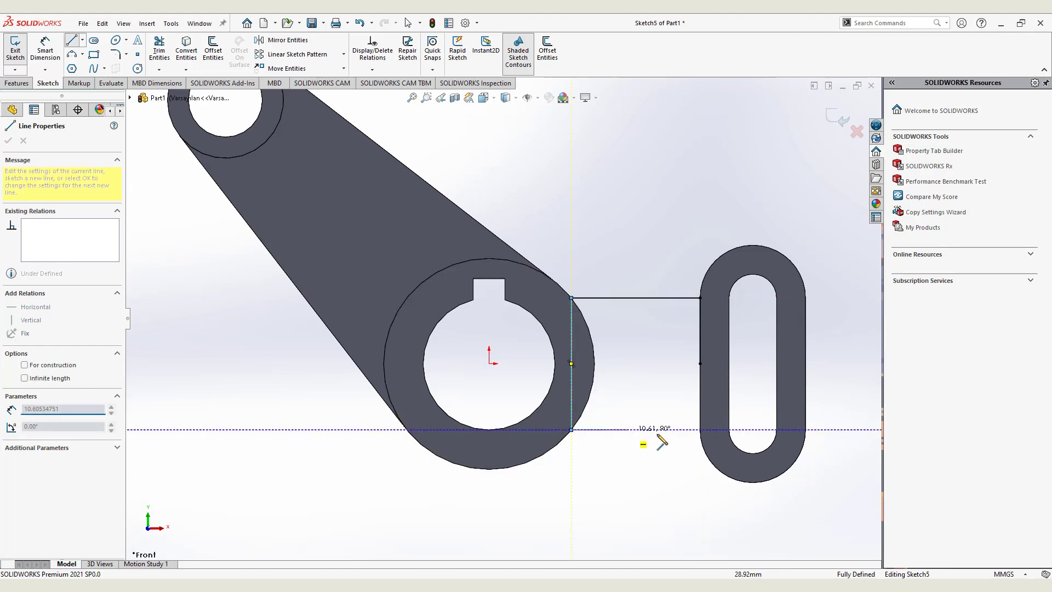
left_click(700, 430)
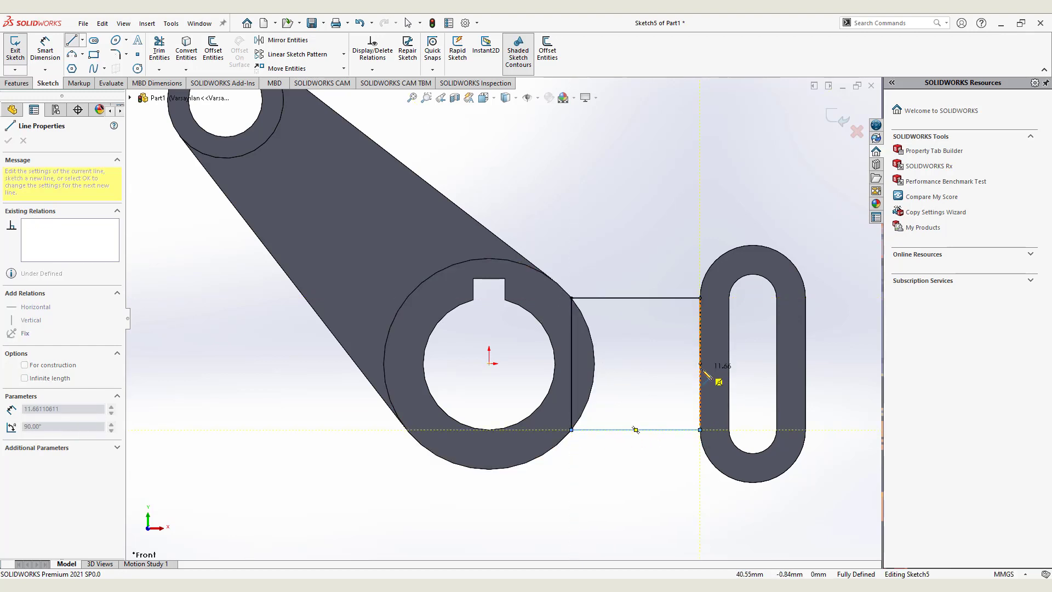
left_click(700, 363)
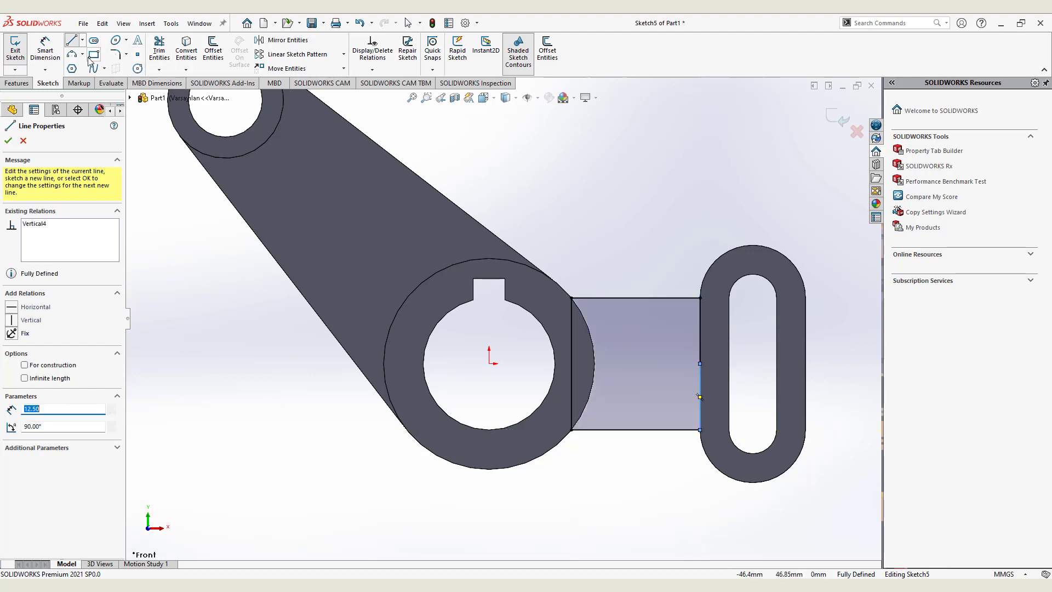
Step: Replace the outline's left edge with a 3-point arc following the hub circle
left_click(77, 59)
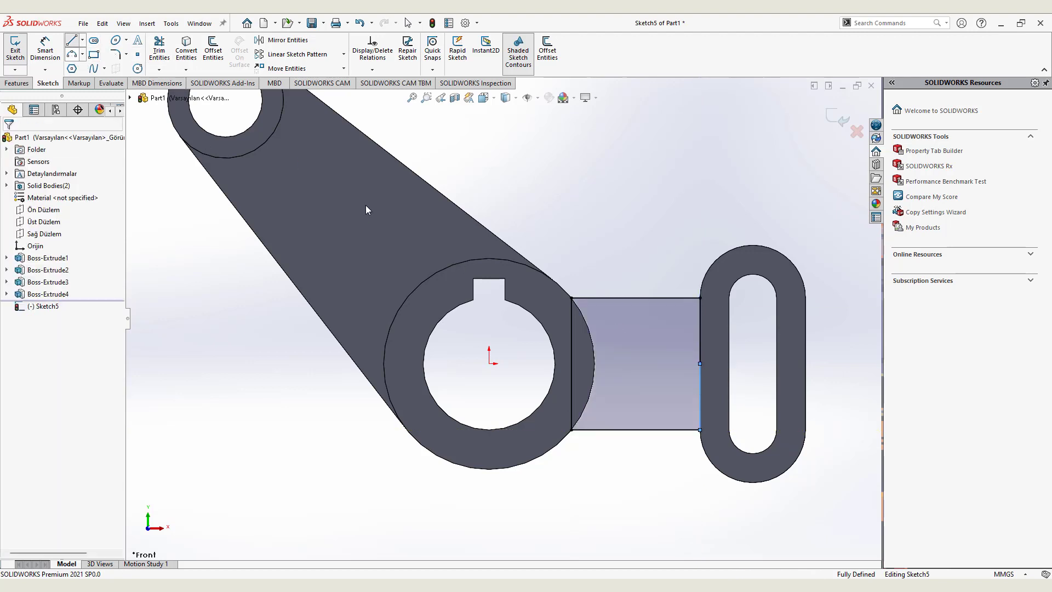
left_click(573, 299)
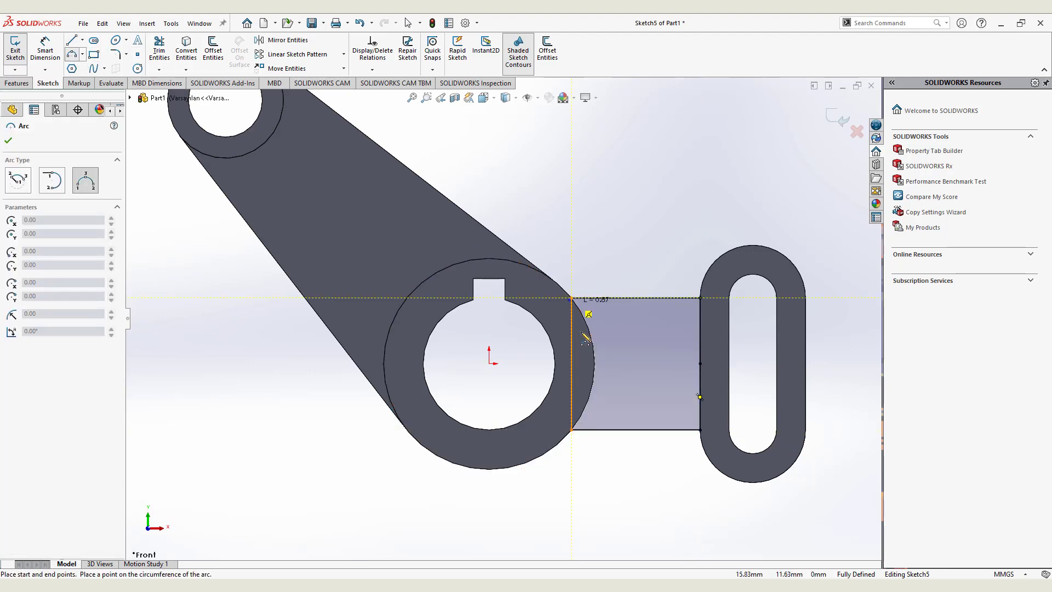
left_click(572, 430)
left_click(593, 383)
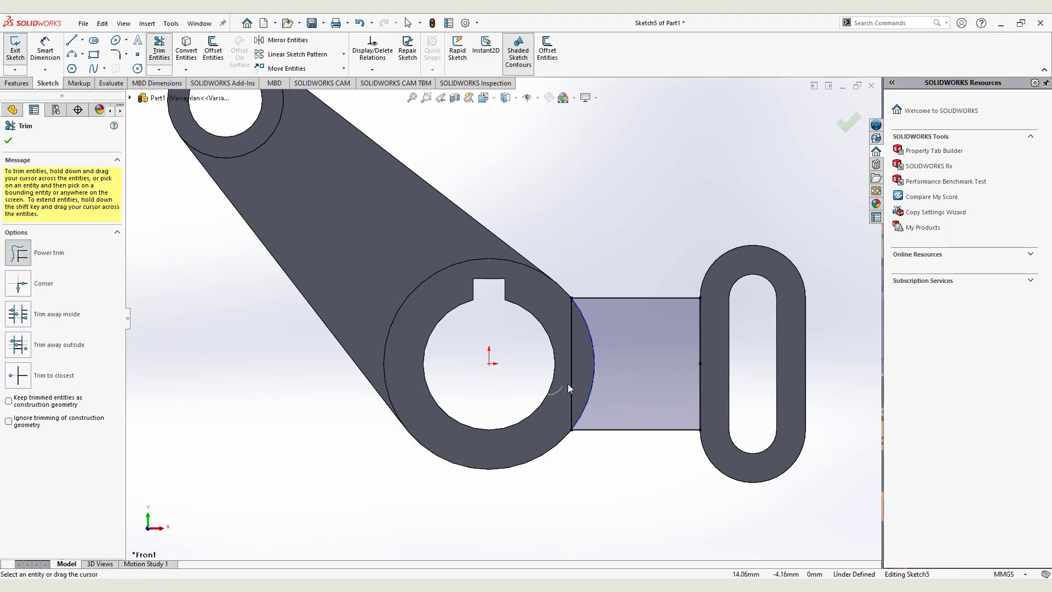
left_click_drag(568, 388, 577, 384)
Step: Extrude the bridge sketch 10 mm Mid Plane, joining lug, hub and arm
left_click(17, 83)
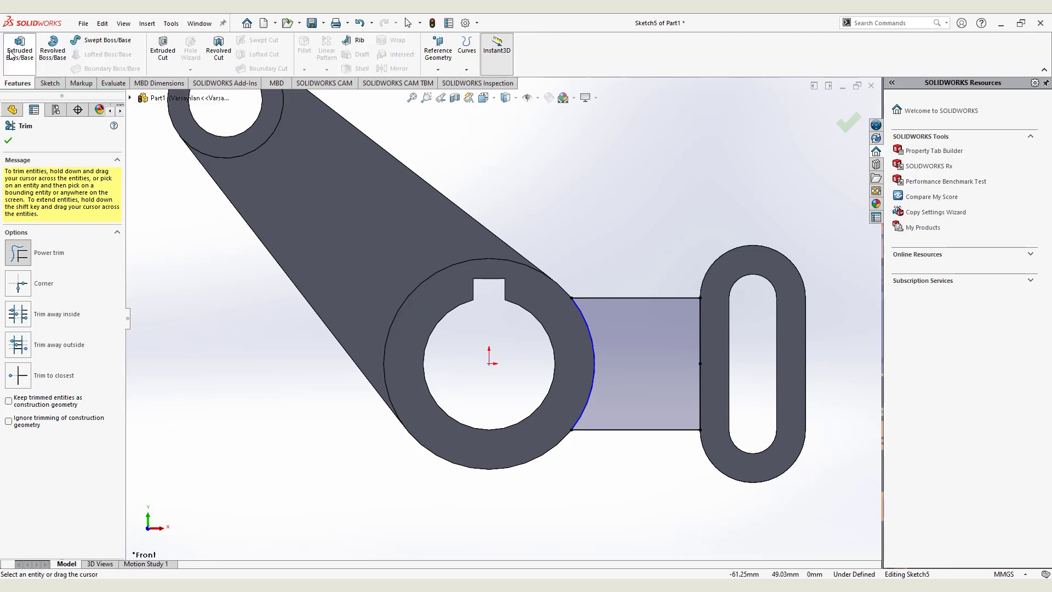
left_click(20, 49)
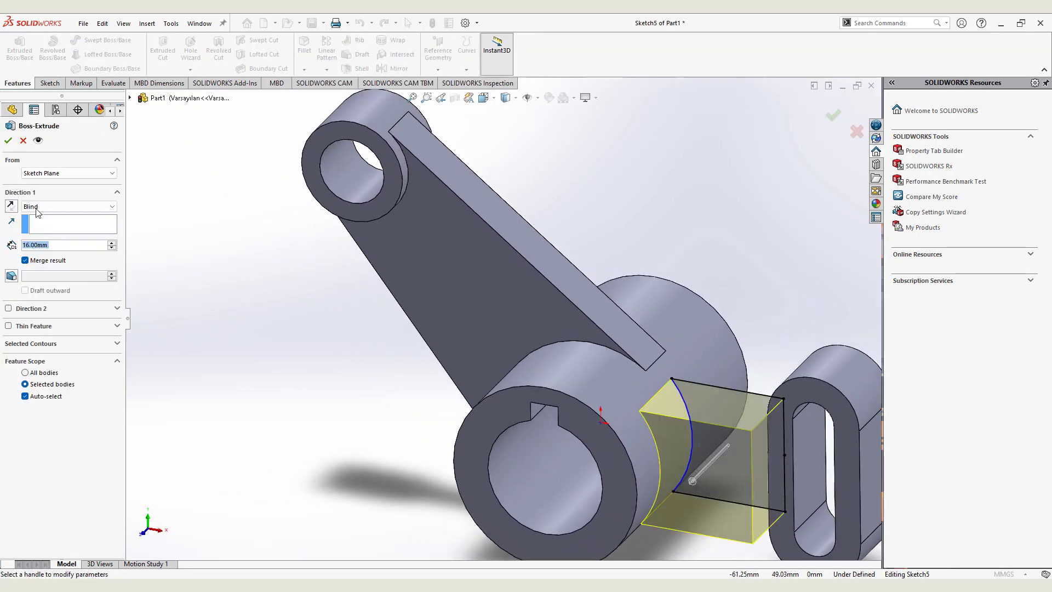
left_click(55, 205)
left_click(61, 257)
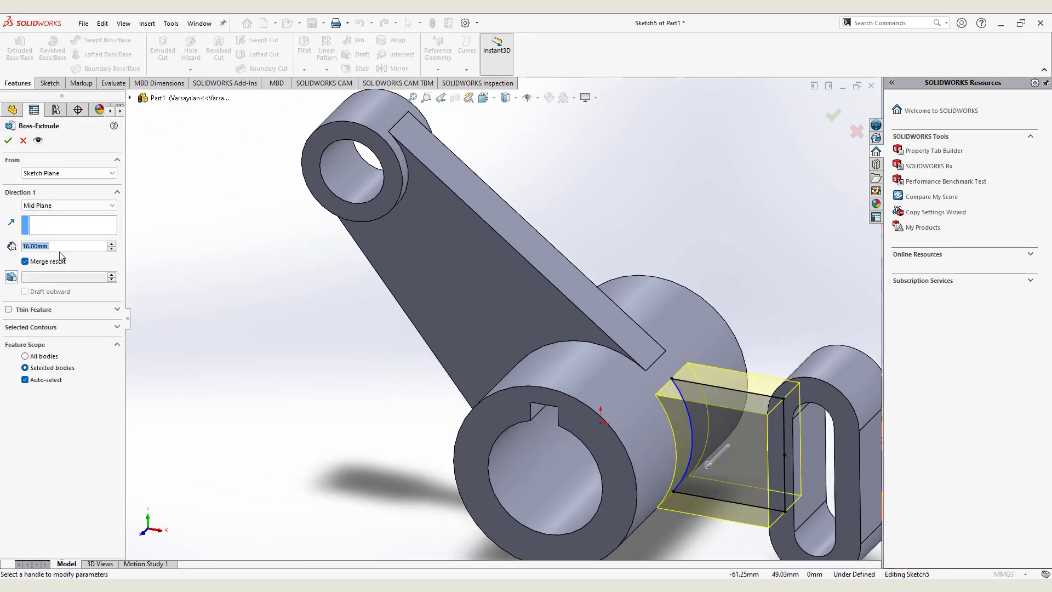
type("10")
key("Return")
key("Return")
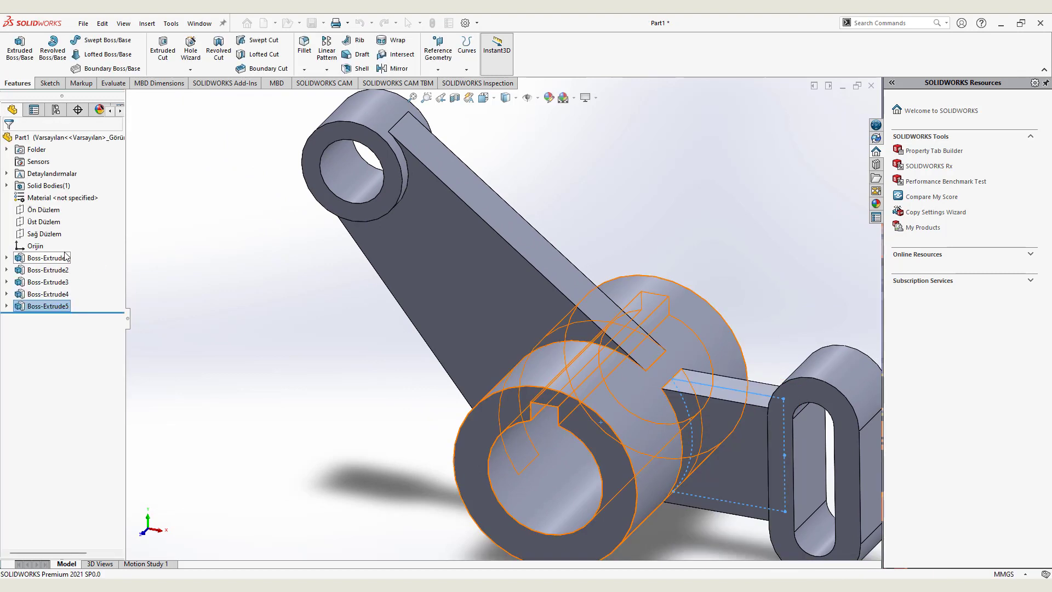
key("f")
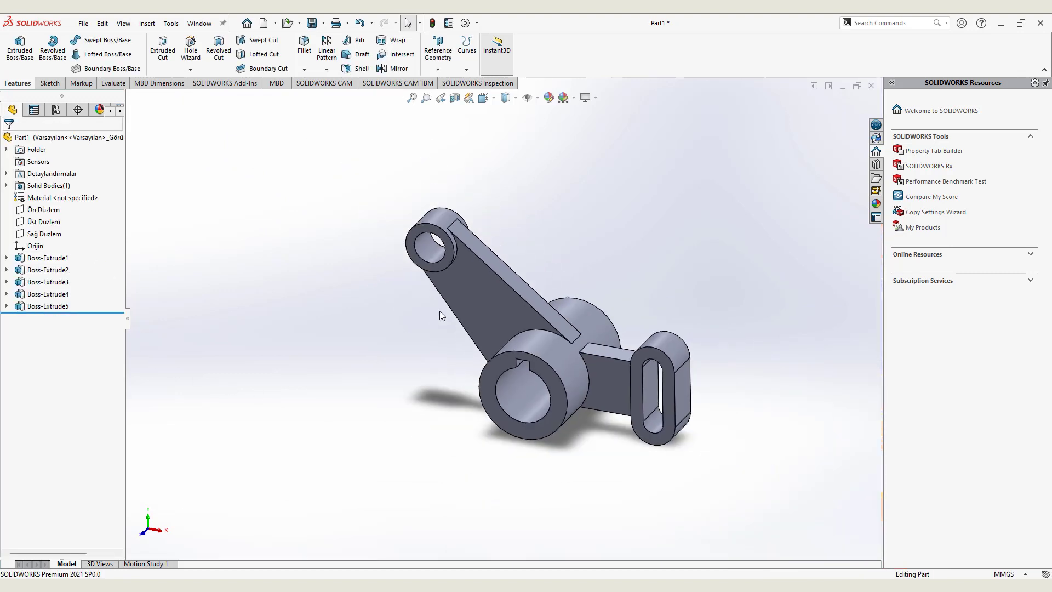
mouse_move(376, 298)
middle_mouse_down()
mouse_move(314, 334)
mouse_move(376, 430)
middle_mouse_up()
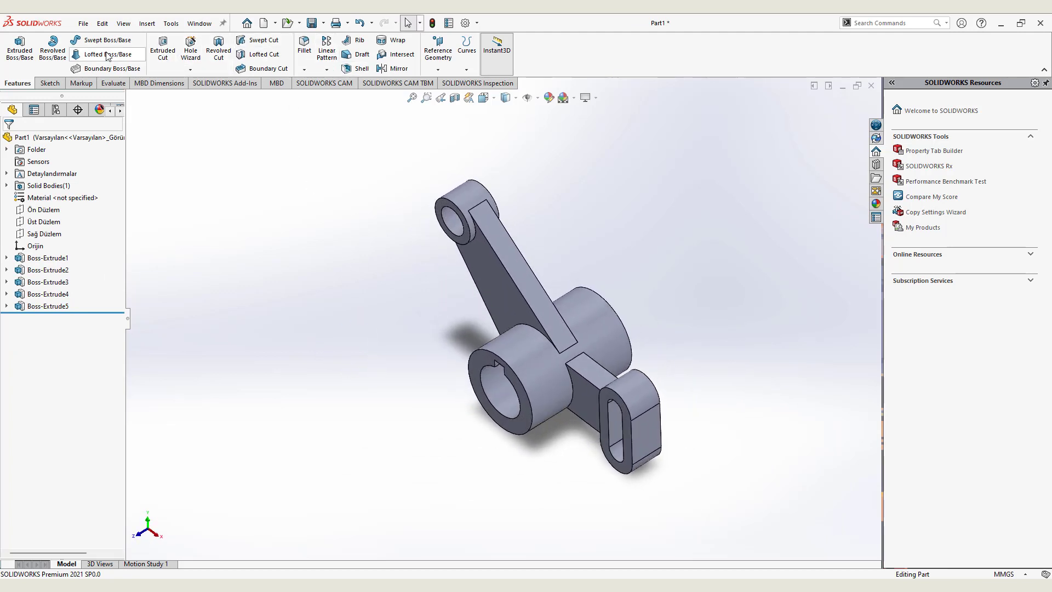
Step: Start a 3 mm fillet on four arm edges
left_click(305, 44)
type("3")
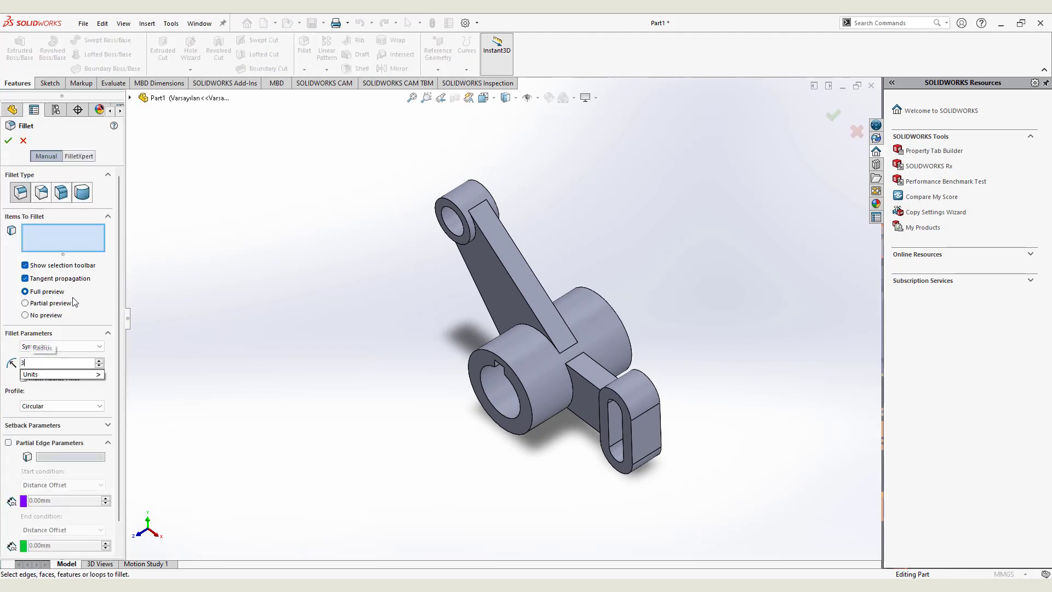
left_click(512, 268)
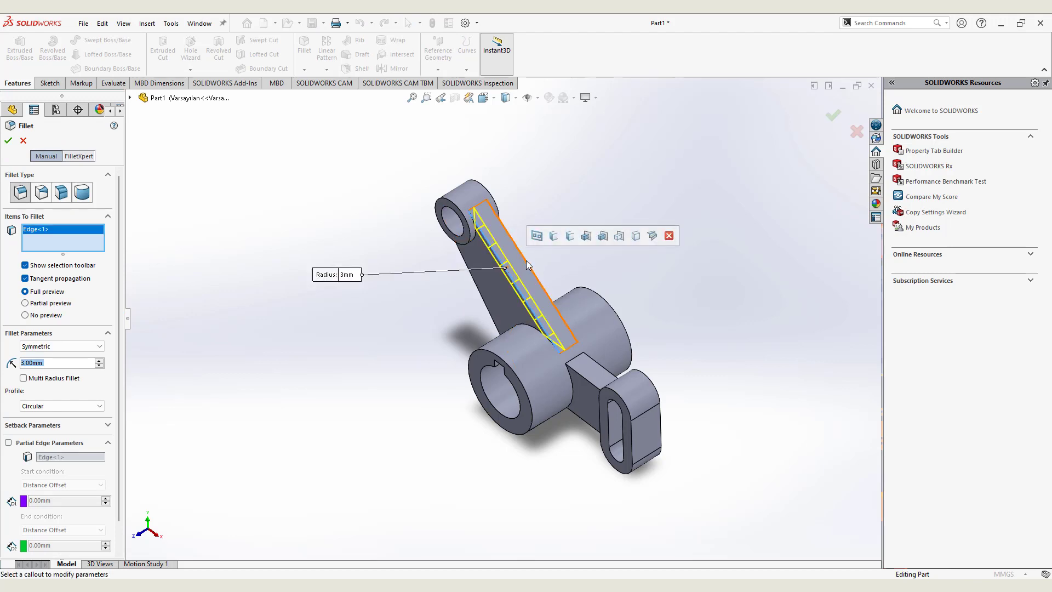
left_click(521, 264)
middle_click_drag(521, 264, 662, 285)
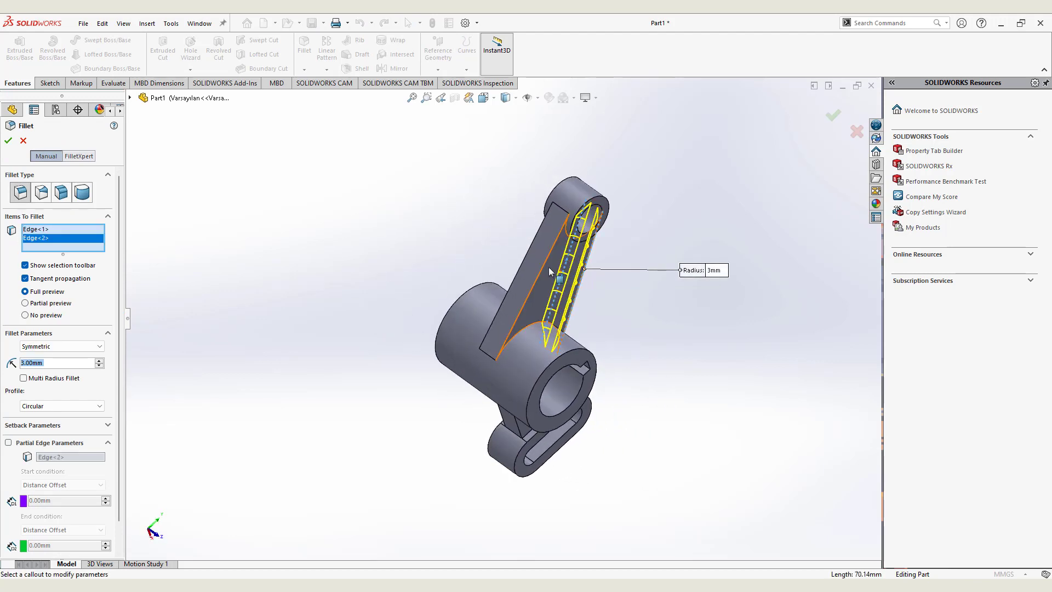
left_click(537, 255)
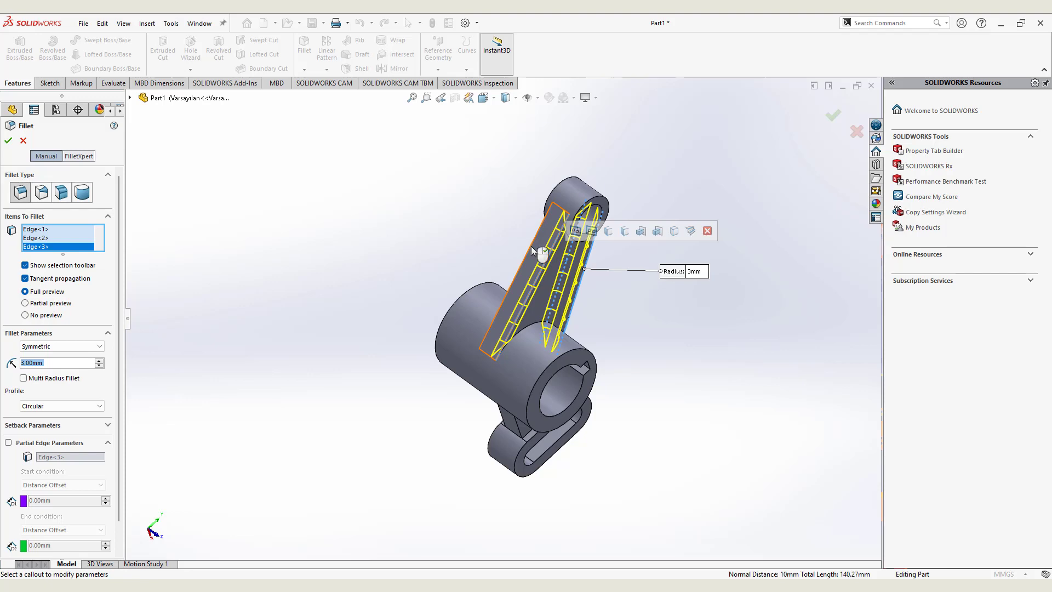
left_click(534, 250)
mouse_move(534, 249)
middle_mouse_down()
mouse_move(384, 505)
mouse_move(465, 510)
middle_mouse_up()
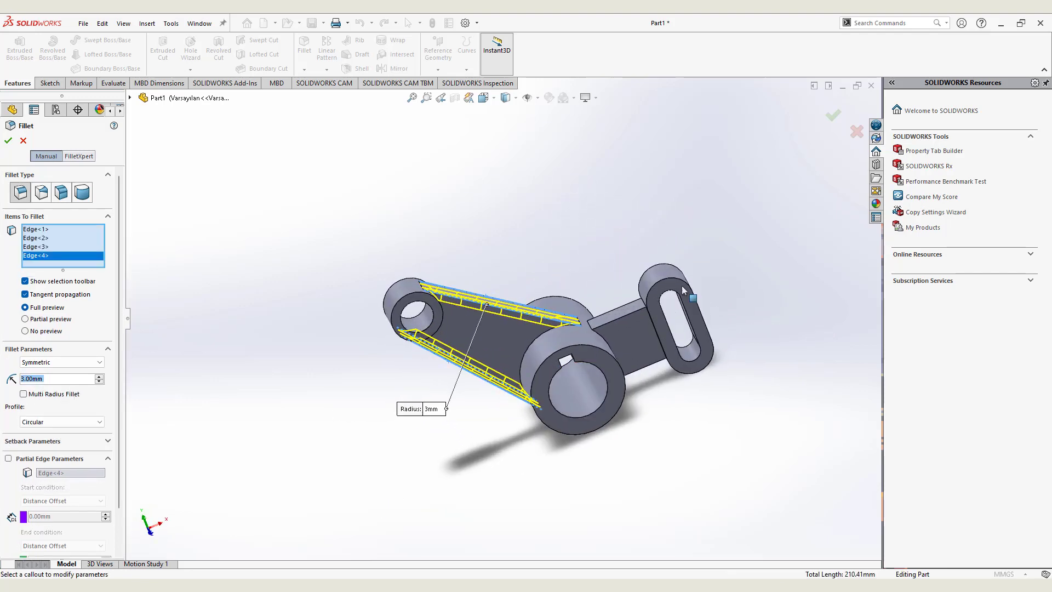
Step: Add four more bridge and web edges and accept the 3 mm fillet
left_click(621, 318)
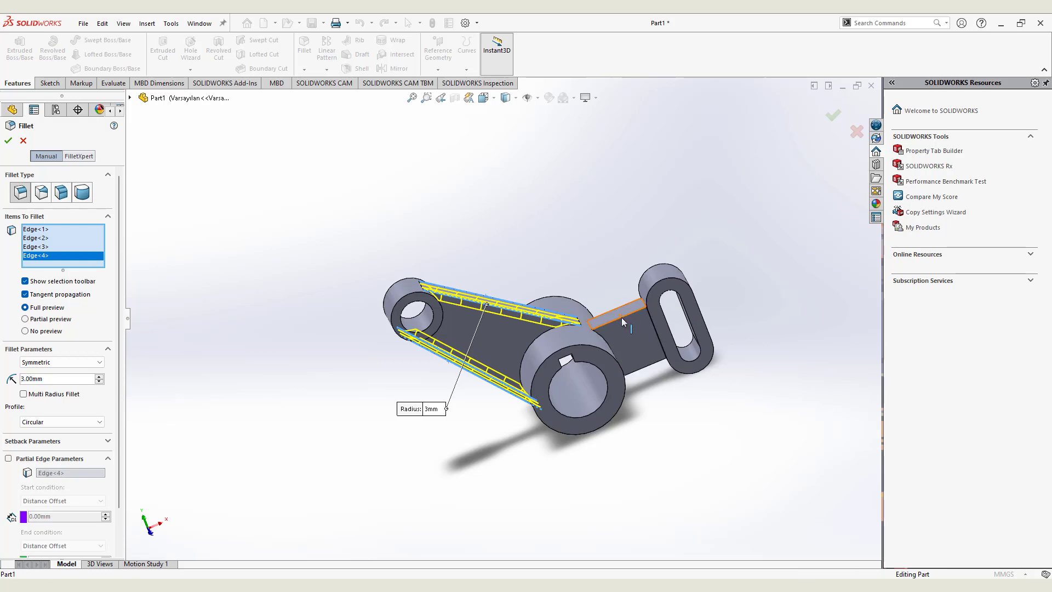
middle_click_drag(621, 318, 643, 400)
left_click(604, 294)
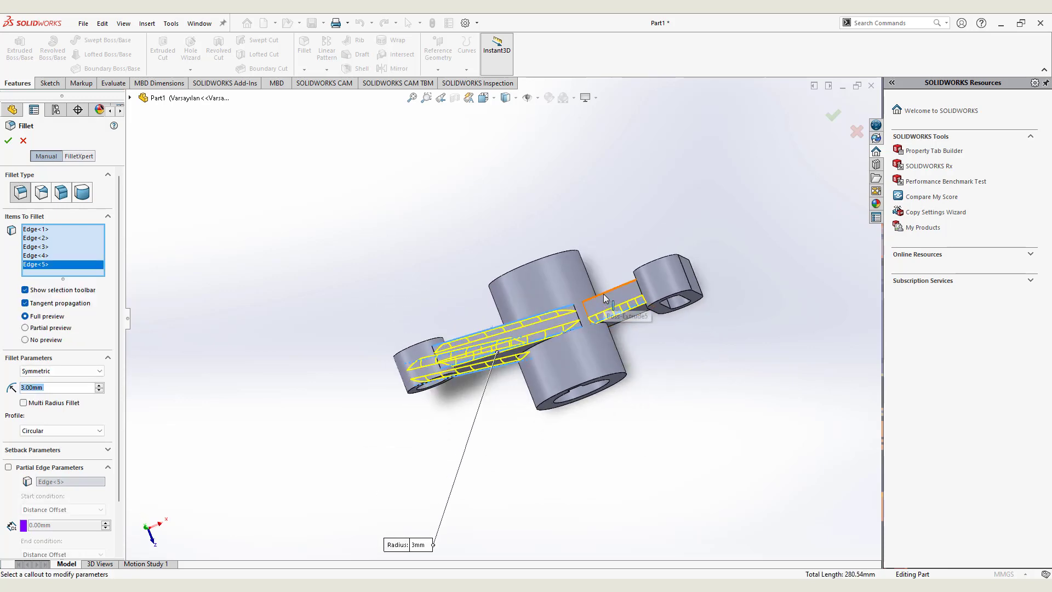
middle_click_drag(603, 293, 615, 375)
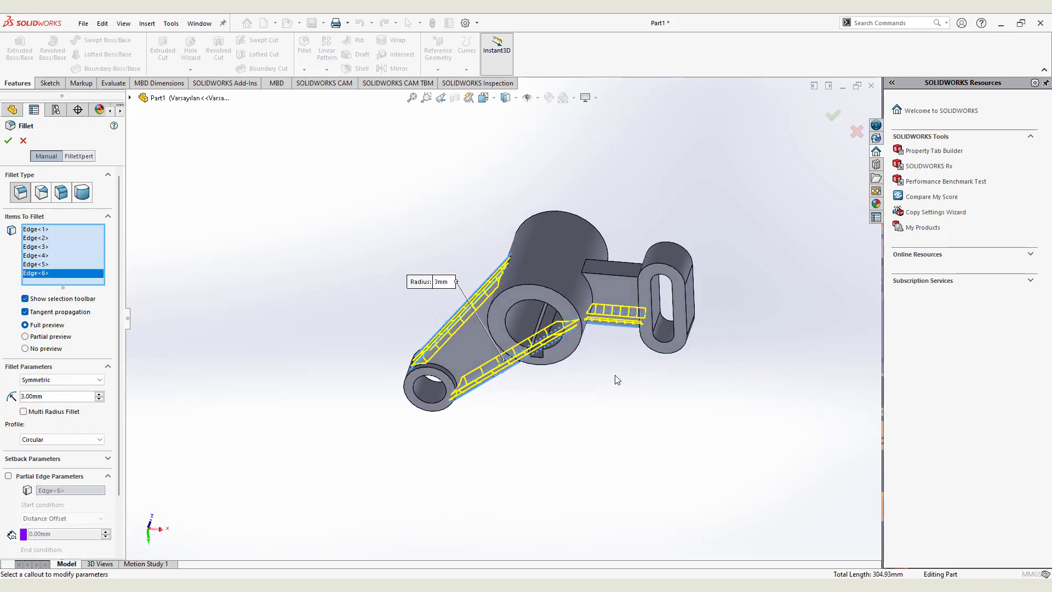
left_click(618, 279)
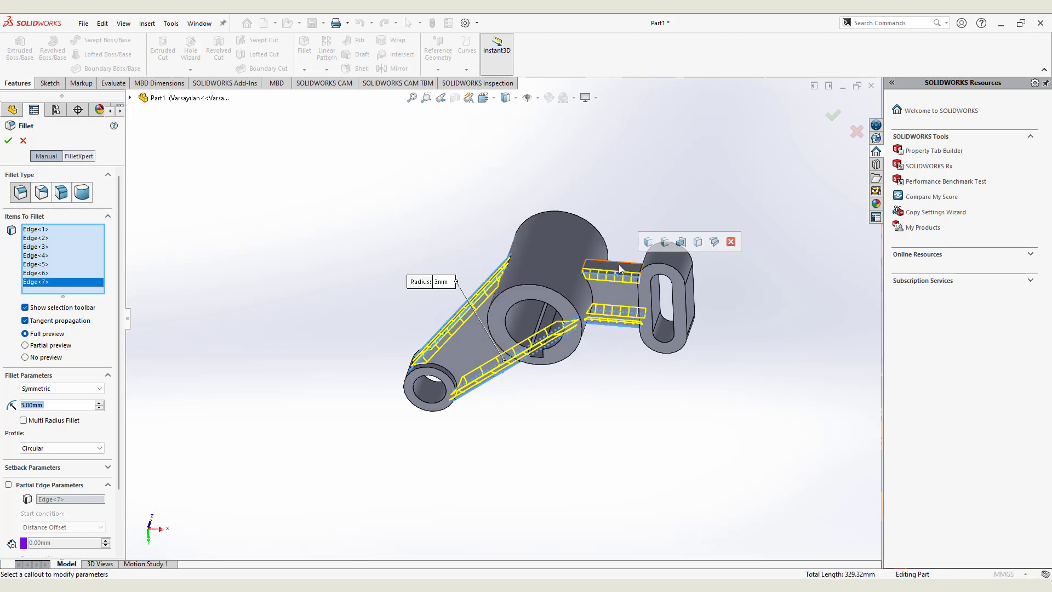
left_click(620, 262)
middle_click_drag(619, 262, 788, 140)
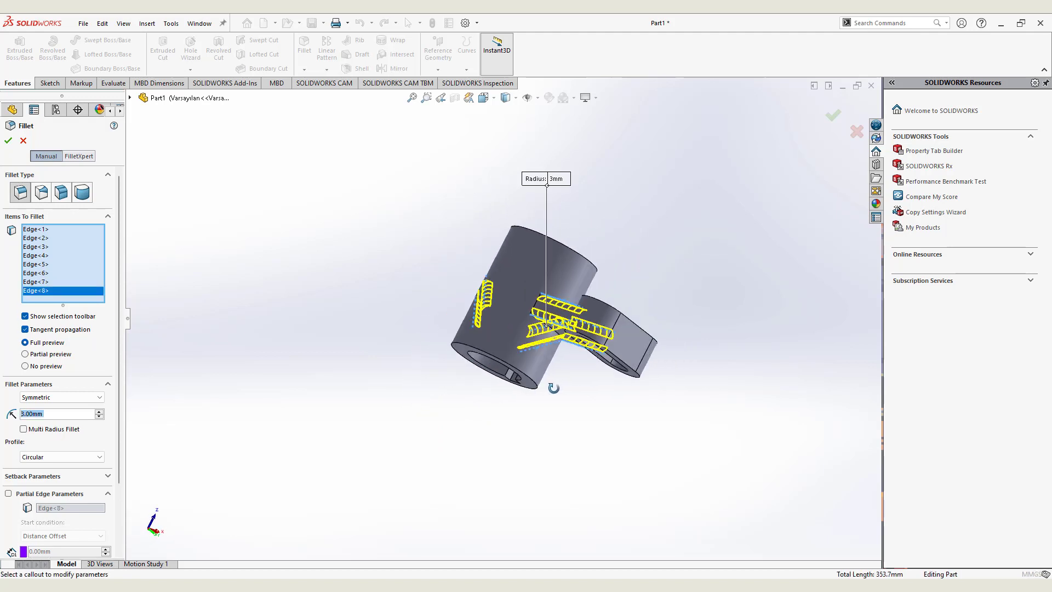
left_click(832, 115)
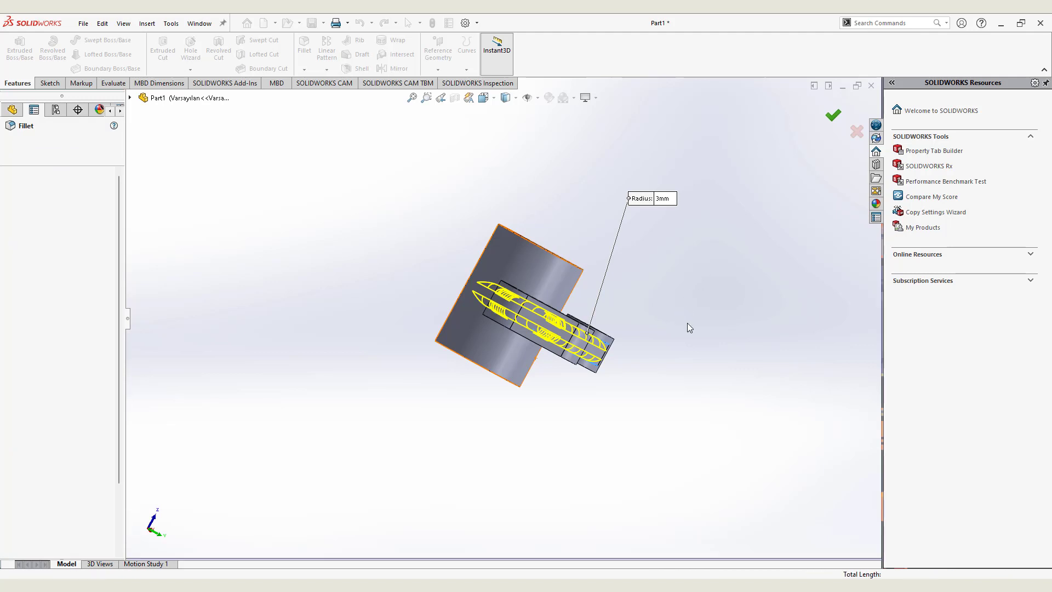
mouse_move(701, 342)
middle_mouse_down()
mouse_move(647, 222)
mouse_move(671, 155)
mouse_move(559, 94)
mouse_move(378, 157)
mouse_move(278, 275)
mouse_move(588, 338)
middle_mouse_up()
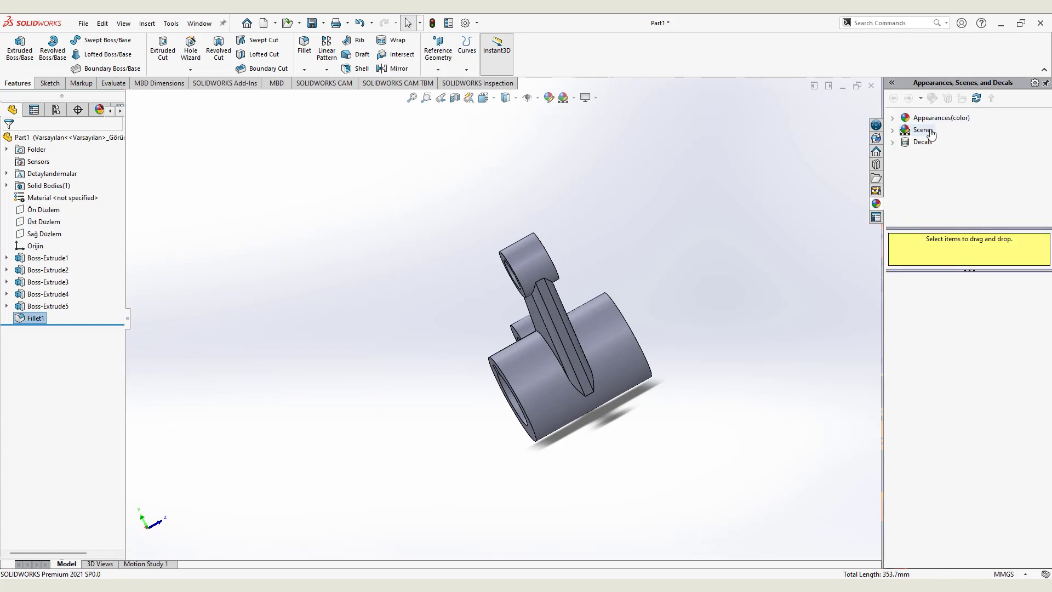
Step: Apply the Red solid appearance to the whole part
left_click(922, 118)
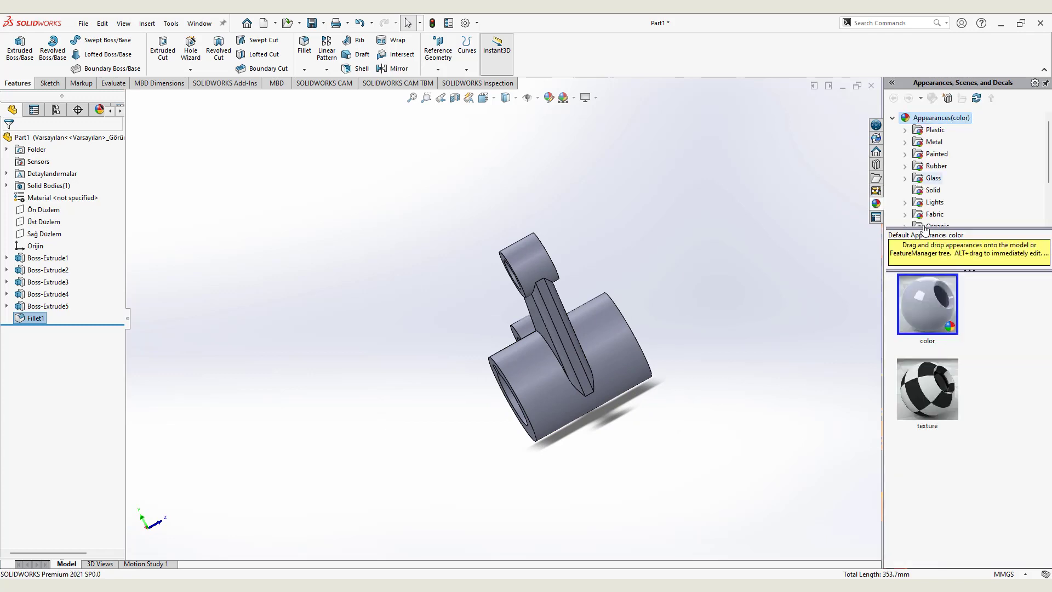
left_click(932, 190)
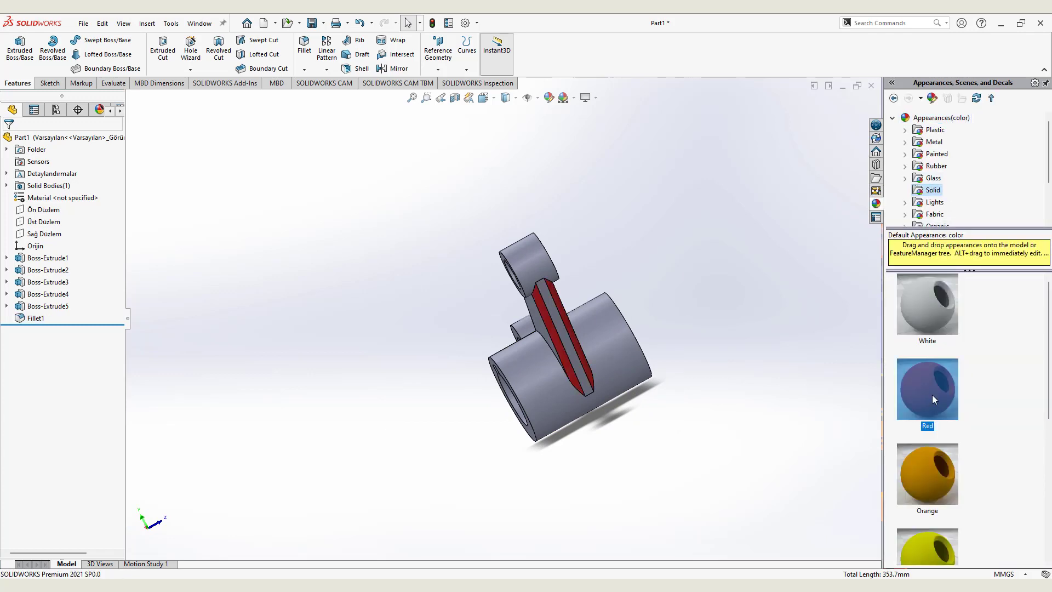
left_click_drag(932, 396, 560, 393)
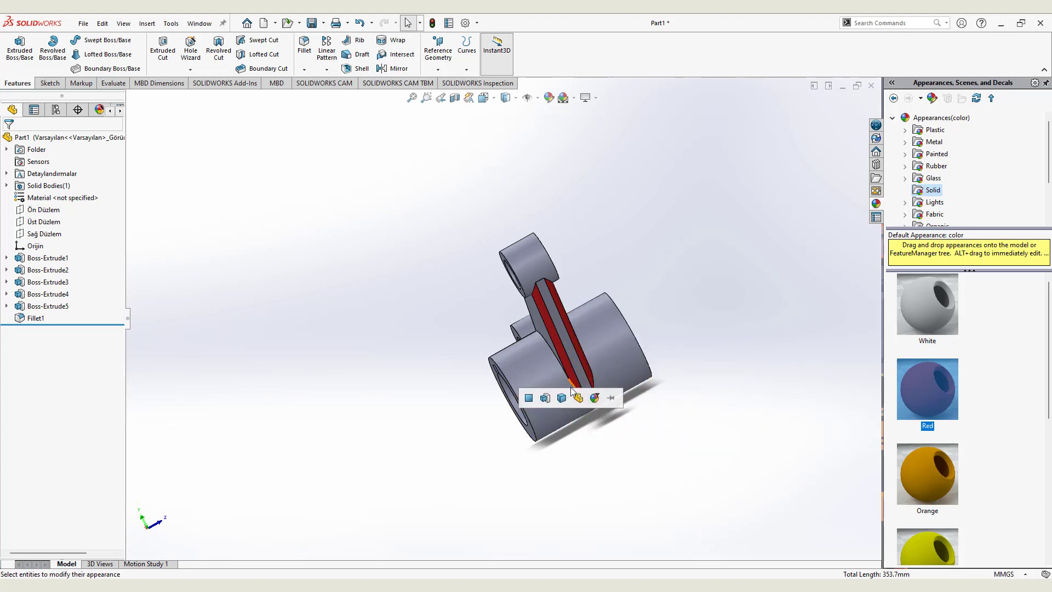
left_click(566, 398)
Step: Drag the White solid appearance onto the left slotted lug
left_click_drag(927, 304, 514, 403)
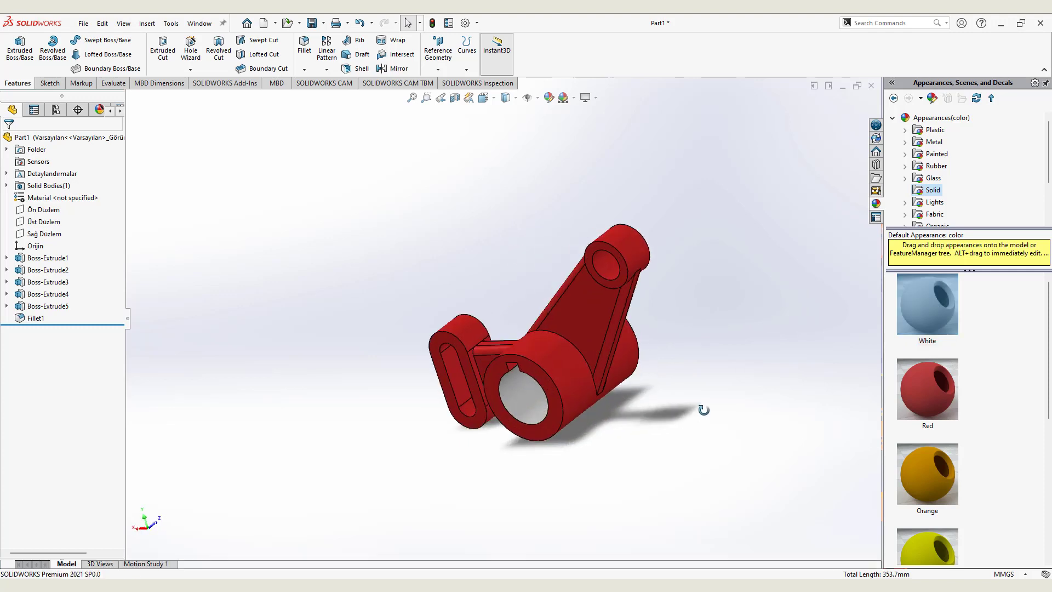
middle_click_drag(634, 426, 734, 383)
mouse_move(926, 301)
left_mouse_down()
mouse_move(675, 238)
mouse_move(631, 240)
left_mouse_up()
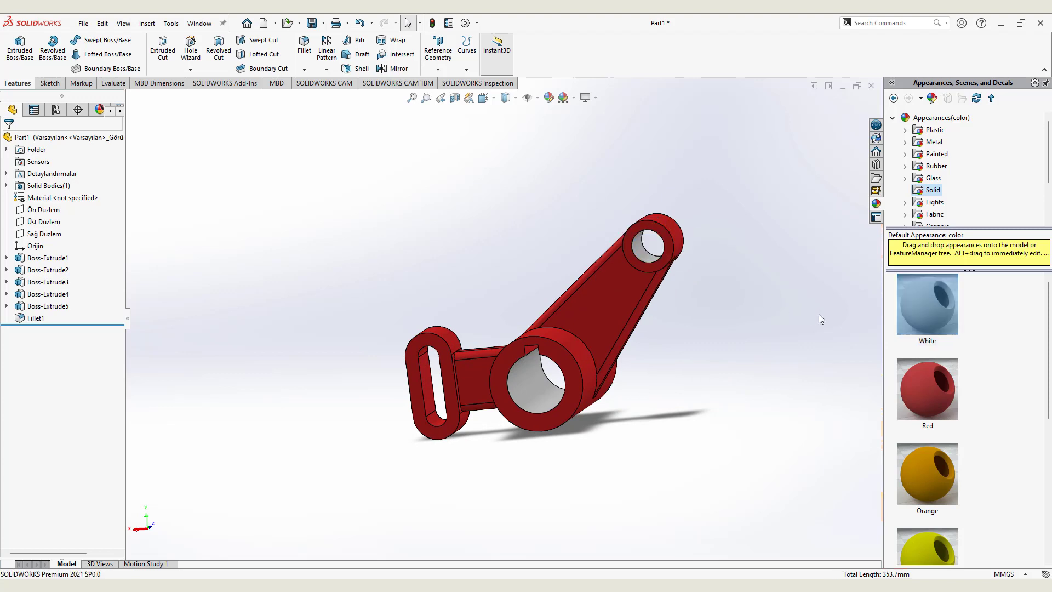
left_click_drag(922, 317, 423, 381)
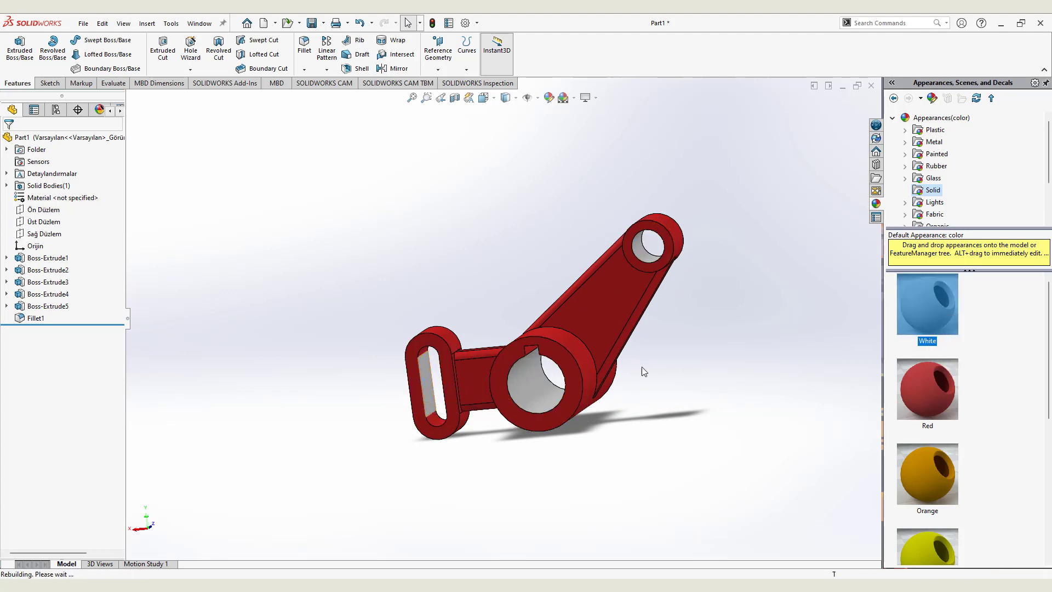
Step: Make the lug slot's inner faces white, including the curved face
mouse_move(548, 384)
middle_mouse_down()
mouse_move(729, 384)
mouse_move(461, 422)
middle_mouse_up()
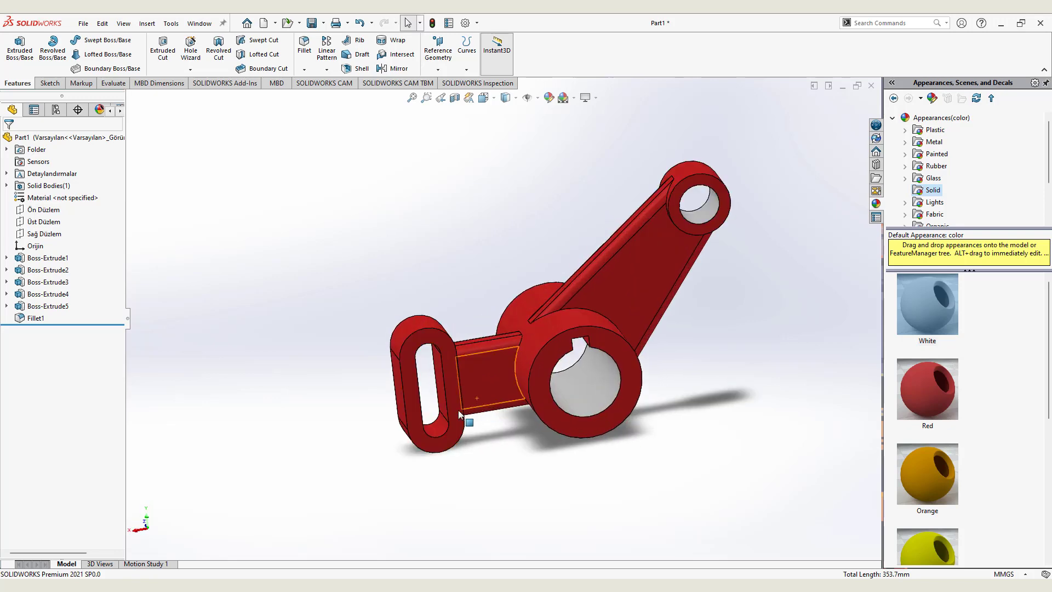
scroll(433, 414, "down", 4)
left_click_drag(927, 307, 463, 290)
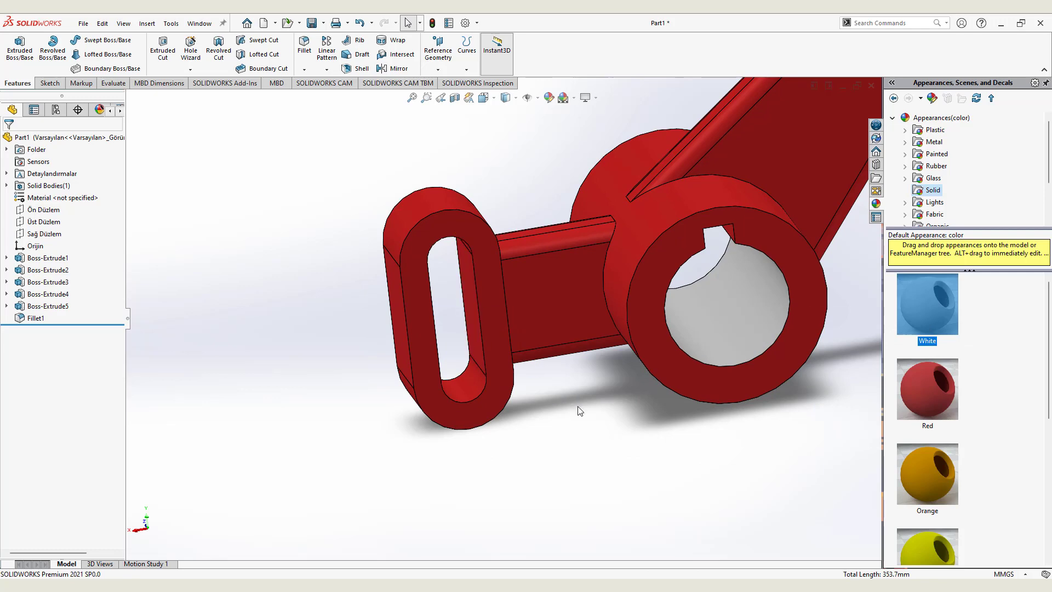
mouse_move(576, 410)
middle_mouse_down()
mouse_move(796, 447)
mouse_move(718, 436)
mouse_move(877, 356)
middle_mouse_up()
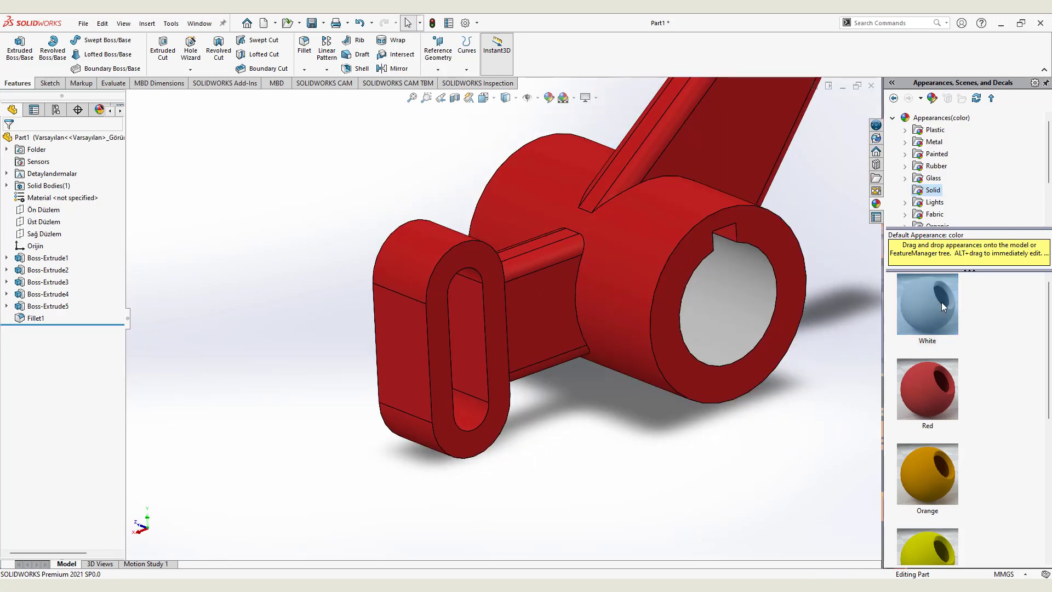
left_click_drag(941, 301, 465, 360)
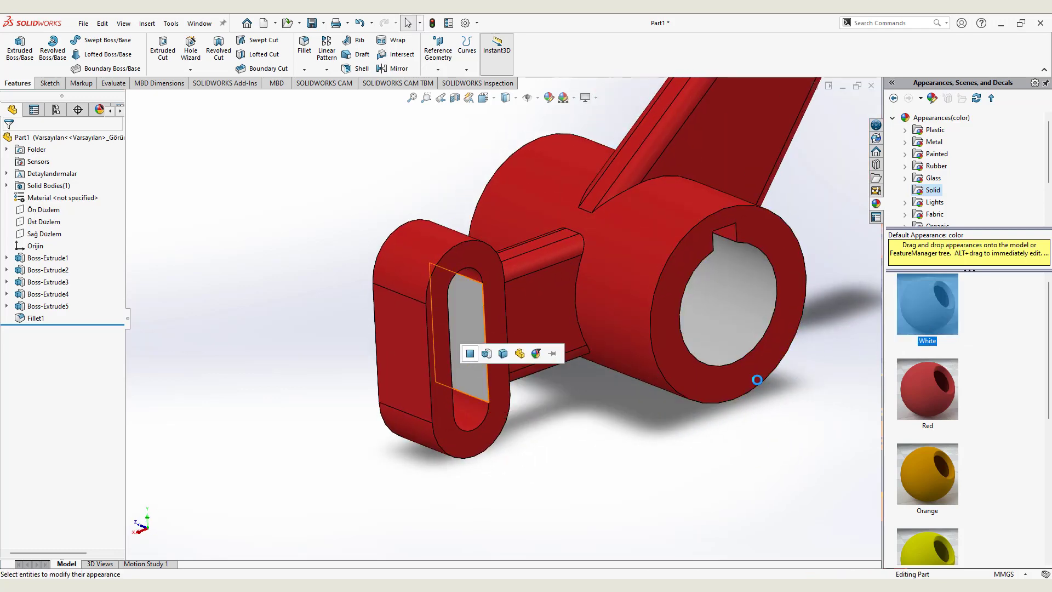
left_click_drag(928, 304, 468, 419)
left_click(466, 419)
left_click_drag(928, 304, 471, 276)
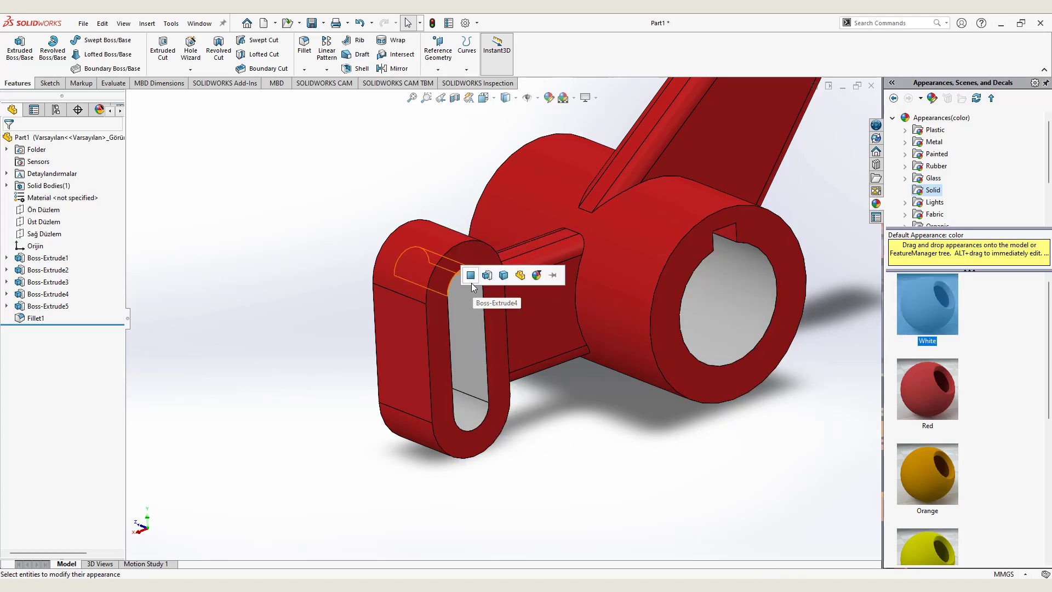
left_click(473, 278)
Step: Apply White to the hub bore face only
middle_click_drag(459, 336, 670, 208)
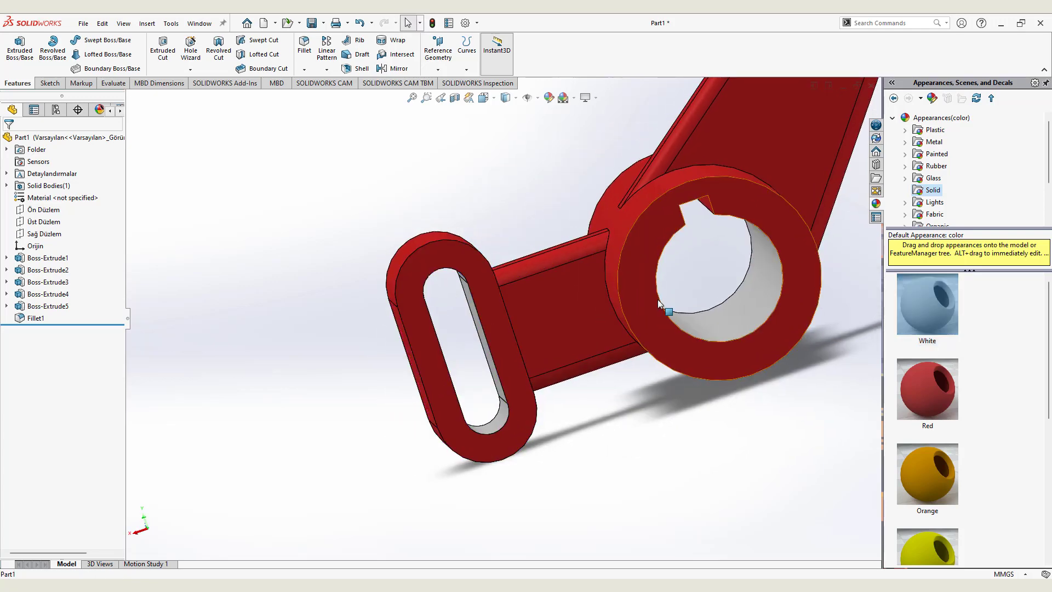
scroll(666, 231, "down", 3)
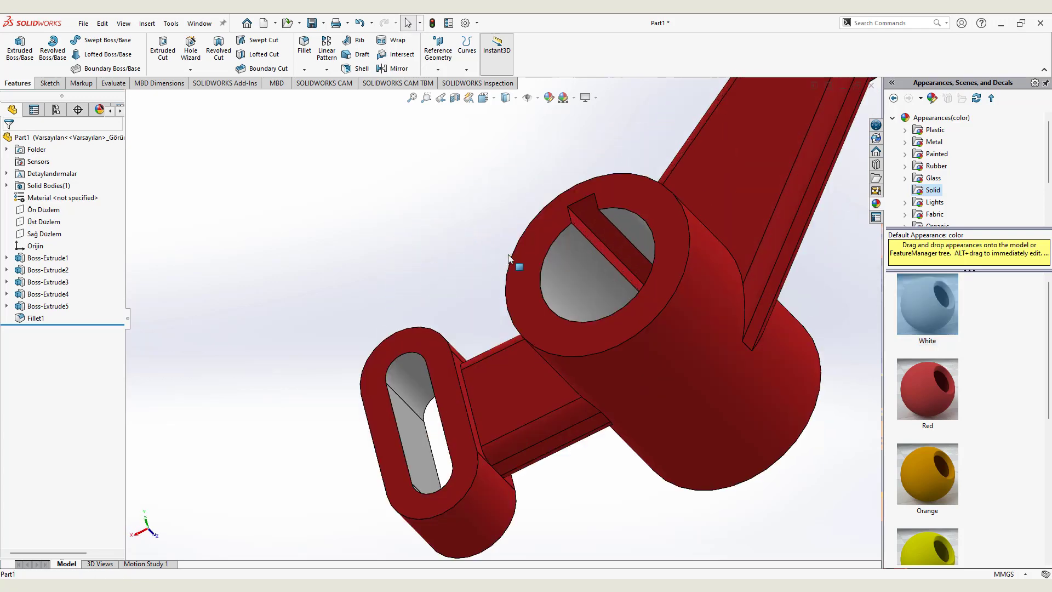
scroll(660, 246, "down", 3)
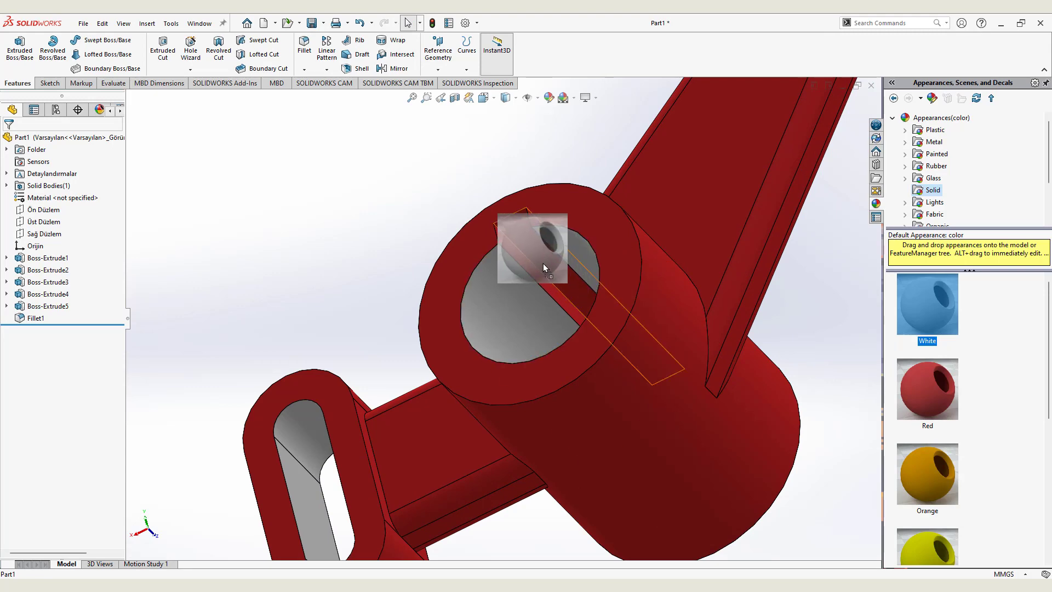
left_click_drag(930, 329, 543, 260)
left_click_drag(934, 307, 524, 258)
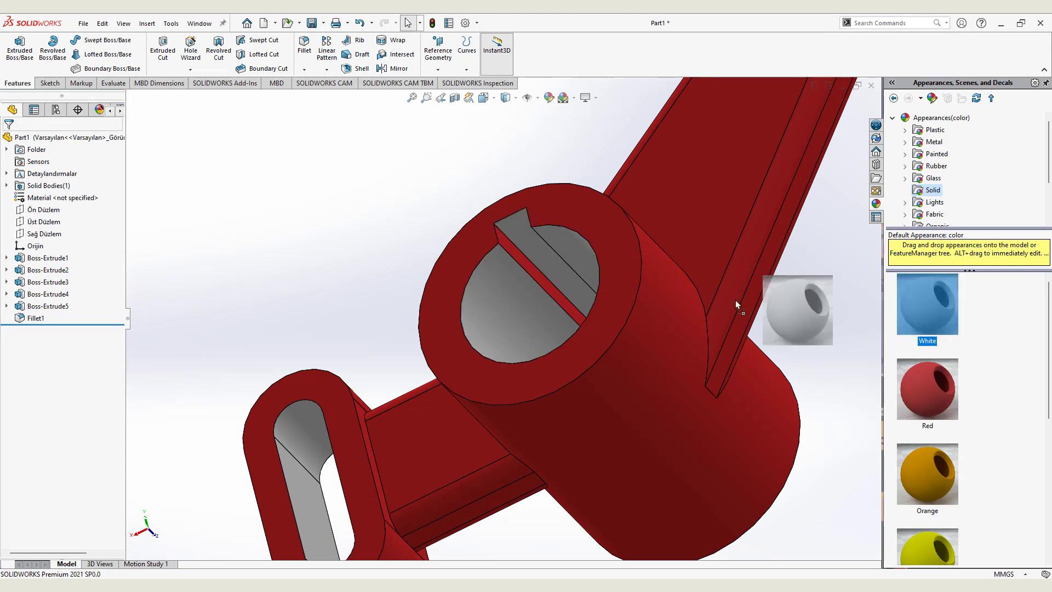
left_click(523, 259)
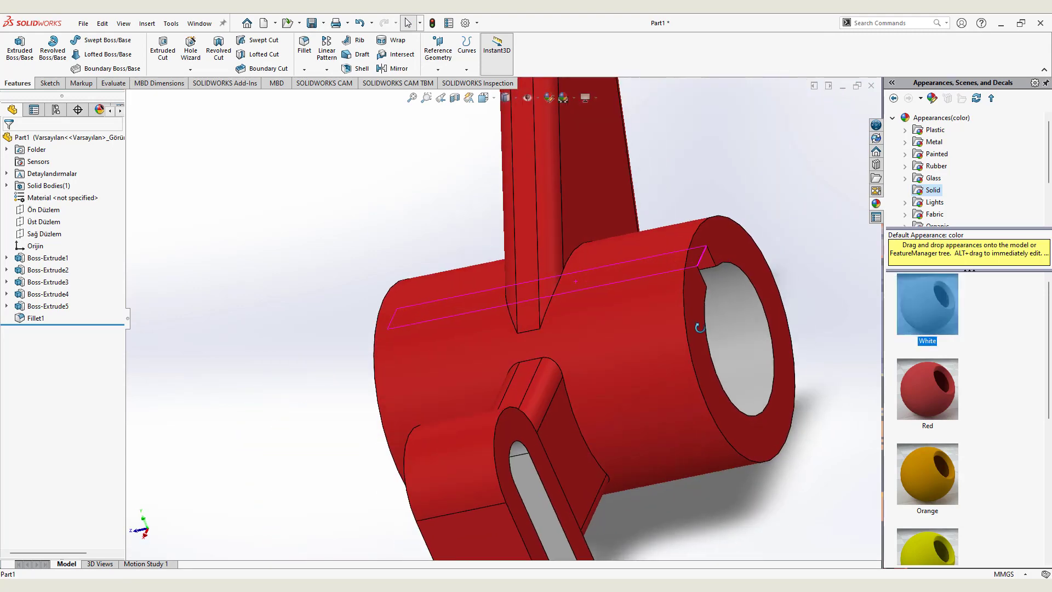
Step: Make the keyway face white and snap to a normal view with Ctrl+8
middle_click_drag(526, 263, 712, 307)
left_click_drag(948, 320, 666, 256)
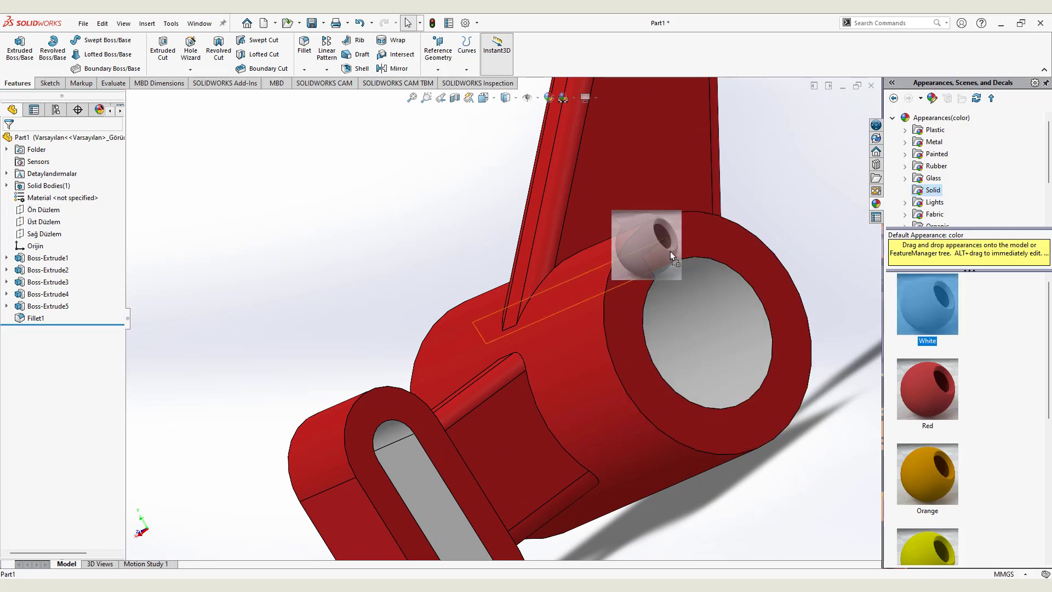
left_click(666, 253)
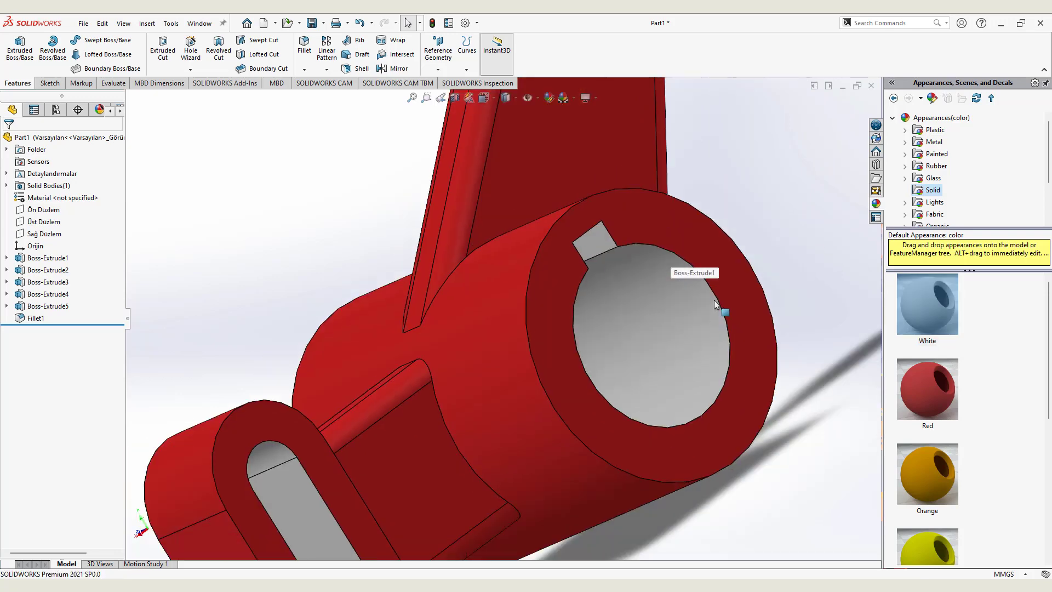
scroll(712, 296, "up", 5)
mouse_move(567, 161)
middle_mouse_down()
mouse_move(402, 230)
mouse_move(682, 170)
middle_mouse_up()
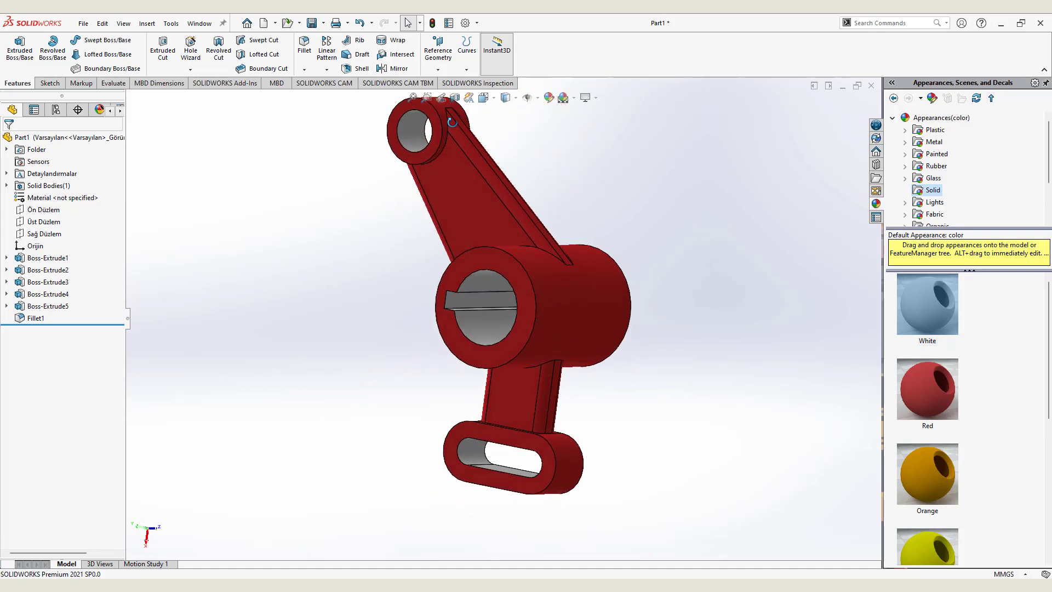
key("ctrl+8")
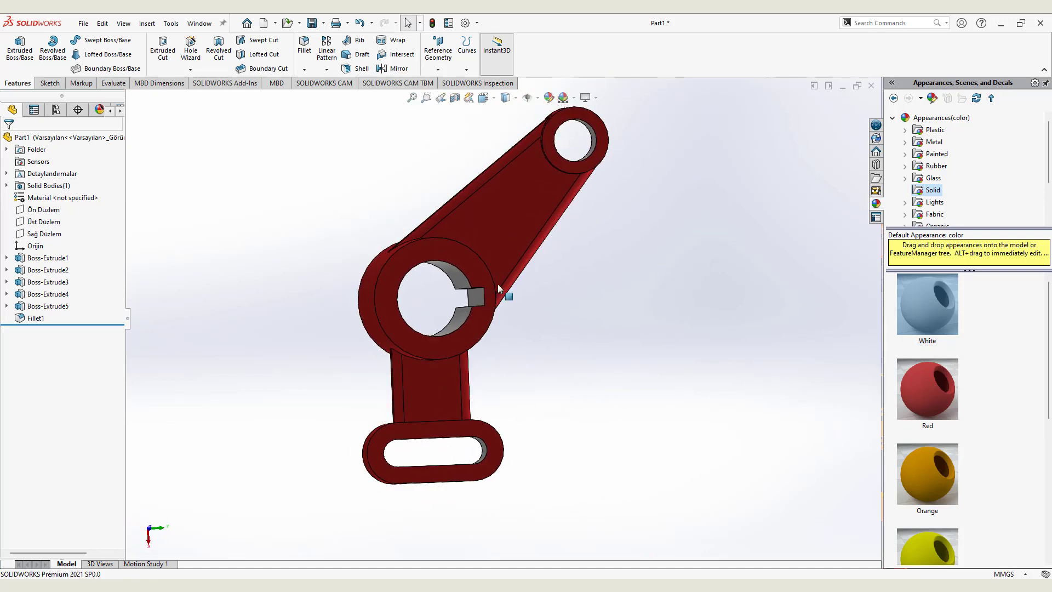